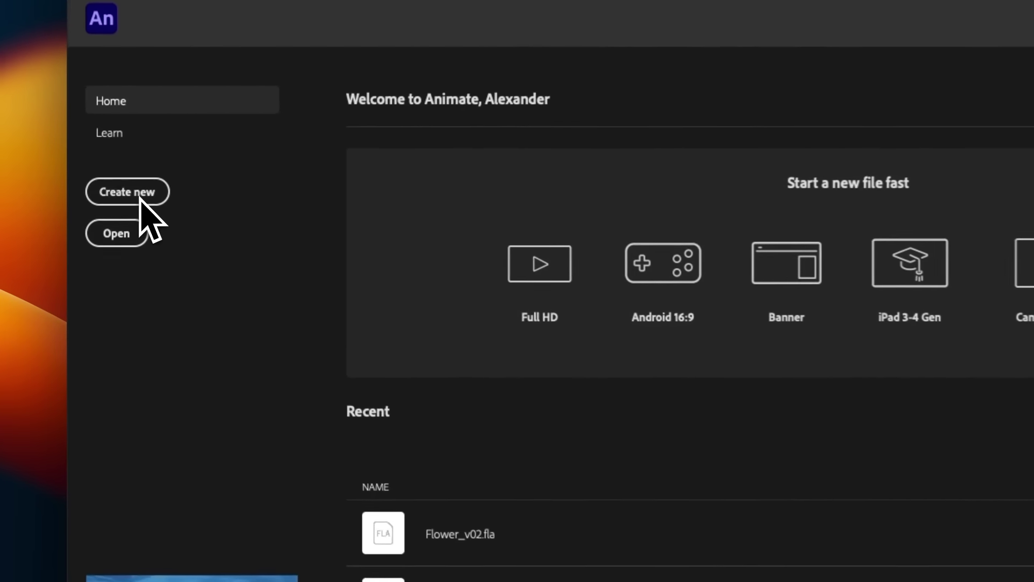
- Create a new Full HD document of 1920 by 1080 pixels at 12 fps with the ActionScript 3.0 platform type
{"action": "left_click", "coordinate": [140, 197]}
{"action": "left_click", "coordinate": [663, 196]}
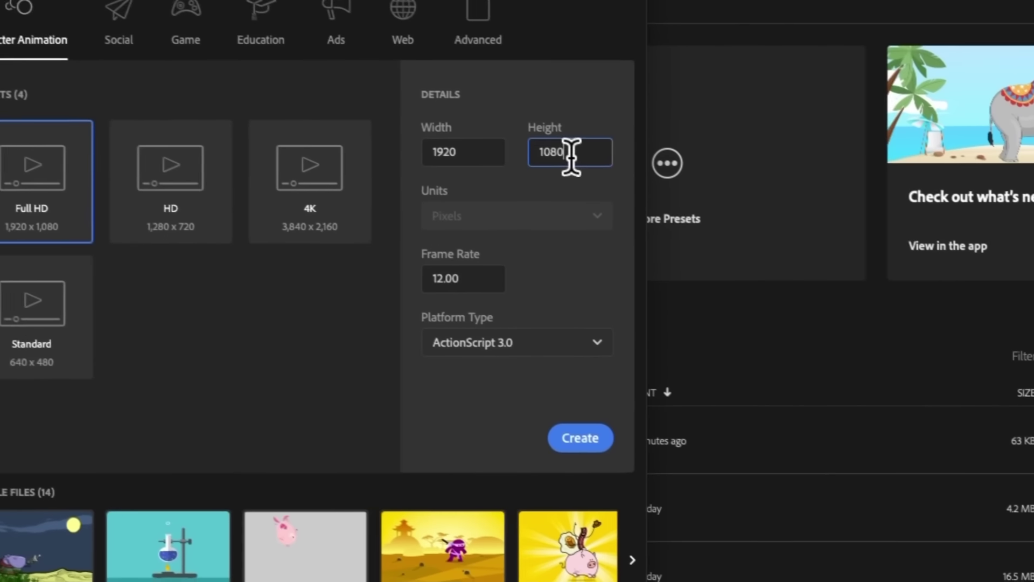
{"action": "double_click", "coordinate": [571, 157]}
{"action": "type", "text": "108"}
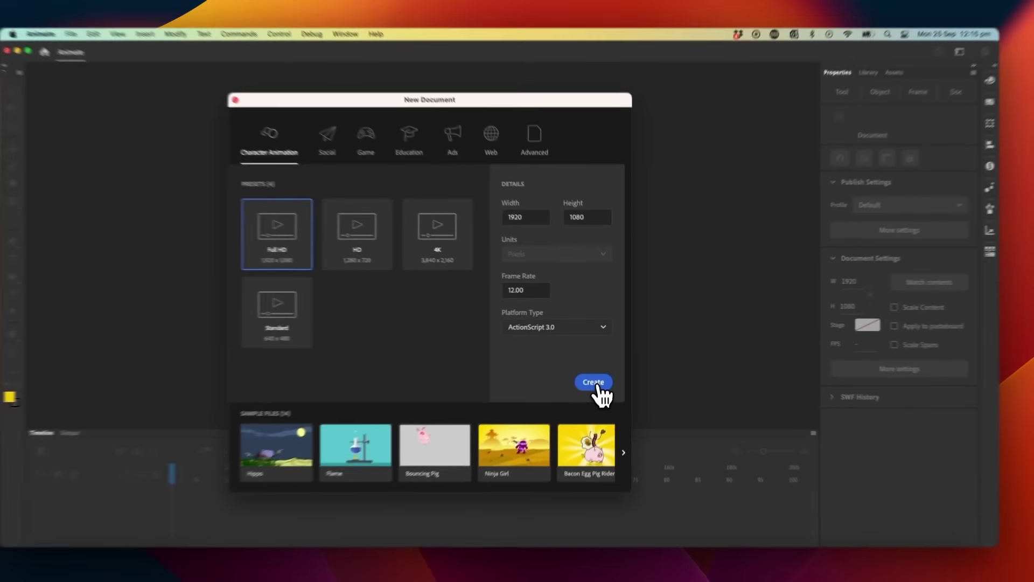
{"action": "left_click", "coordinate": [564, 433]}
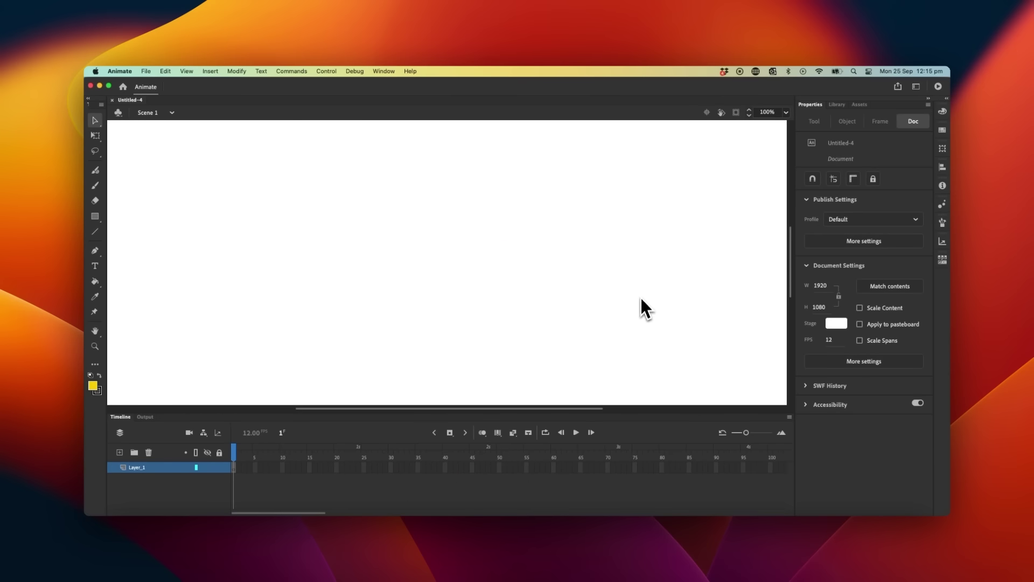
- Draw a black freehand circle on frame 1 near the upper middle of the stage with the Classic Brush
{"action": "key", "text": "b"}
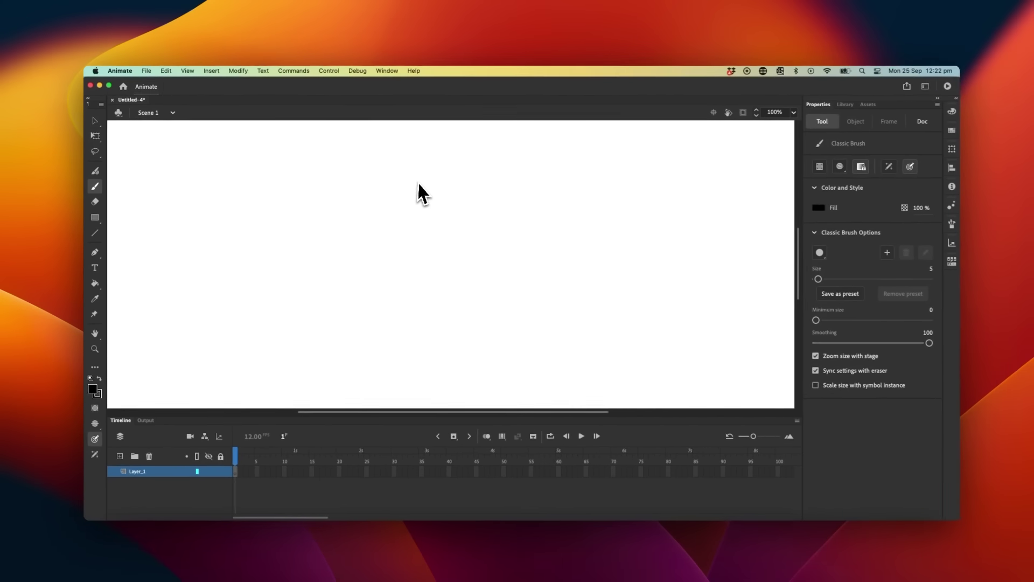
{"action": "mouse_move", "coordinate": [474, 189]}
{"action": "left_mouse_down"}
{"action": "mouse_move", "coordinate": [483, 209]}
{"action": "mouse_move", "coordinate": [508, 209]}
{"action": "mouse_move", "coordinate": [527, 175]}
{"action": "left_mouse_up"}
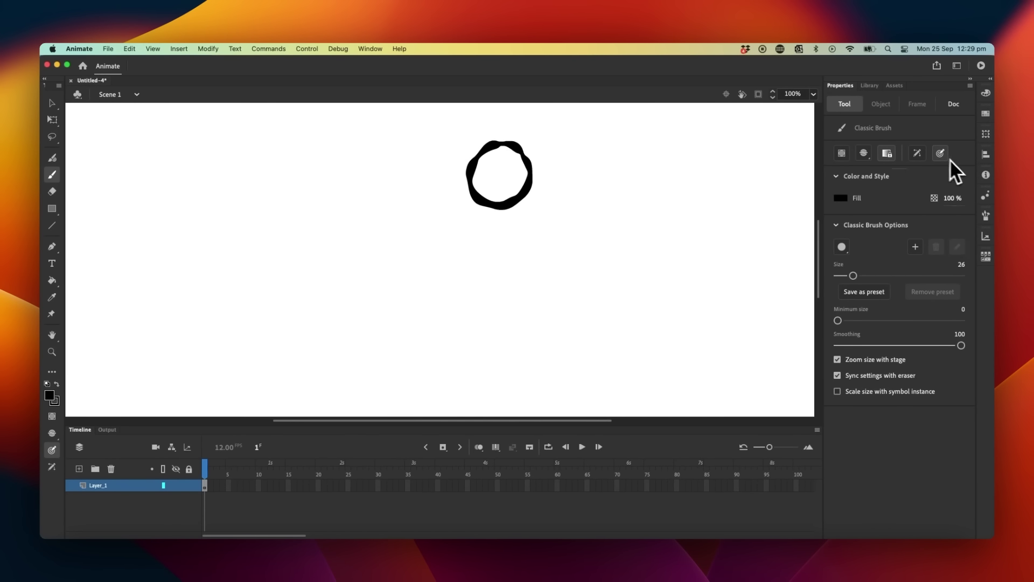
- Try larger and smaller brush sizes with slanted test strokes beside the circle
{"action": "left_click_drag", "start_coordinate": [854, 275], "coordinate": [856, 276]}
{"action": "left_click_drag", "start_coordinate": [628, 155], "coordinate": [567, 294]}
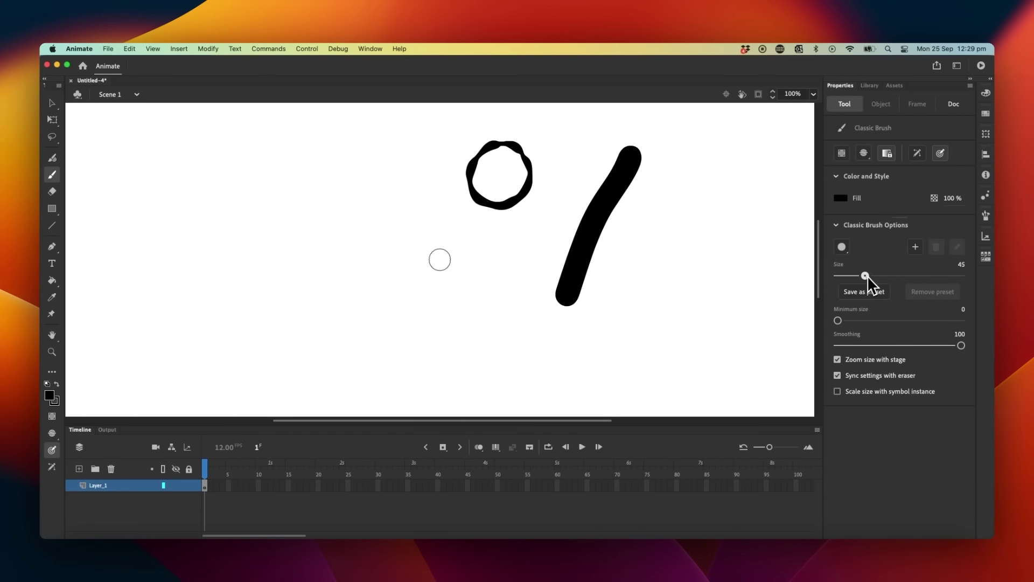
{"action": "left_click_drag", "start_coordinate": [848, 276], "coordinate": [847, 276]}
{"action": "left_click_drag", "start_coordinate": [679, 185], "coordinate": [645, 242]}
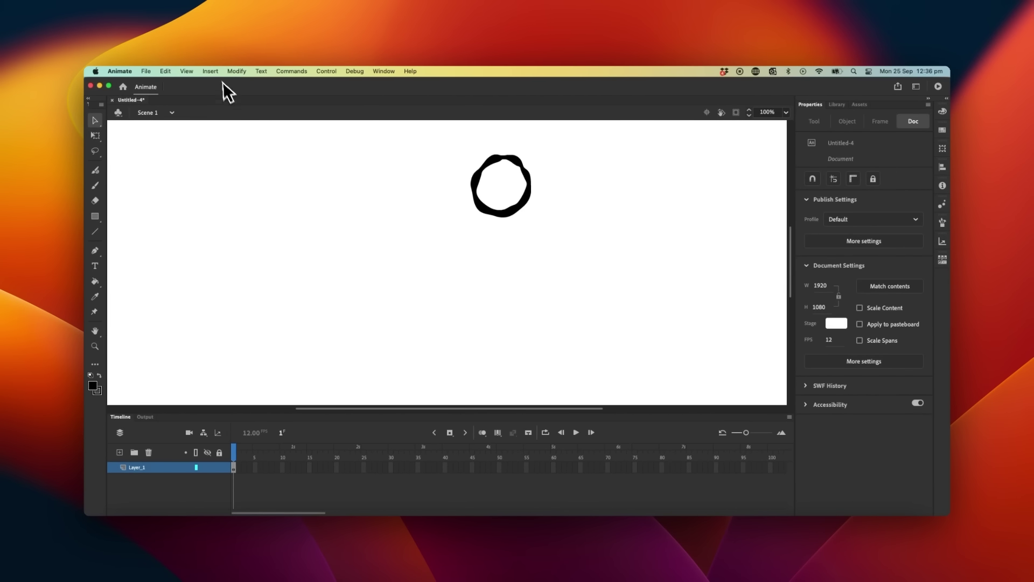
- Insert a blank keyframe at frame 2 and turn on onion skinning
{"action": "left_click", "coordinate": [210, 71]}
{"action": "mouse_move", "coordinate": [243, 137]}
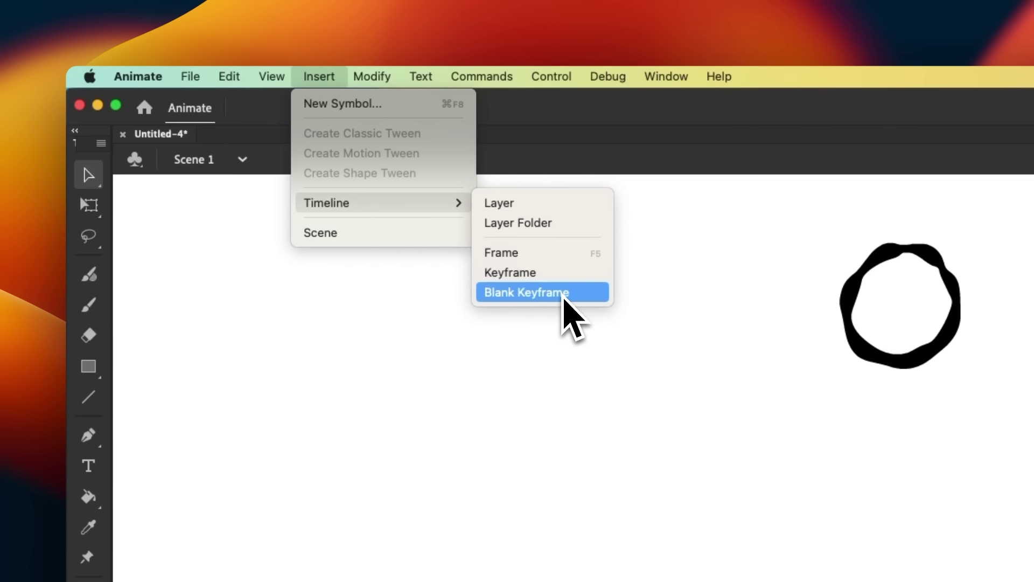
{"action": "left_click", "coordinate": [564, 298]}
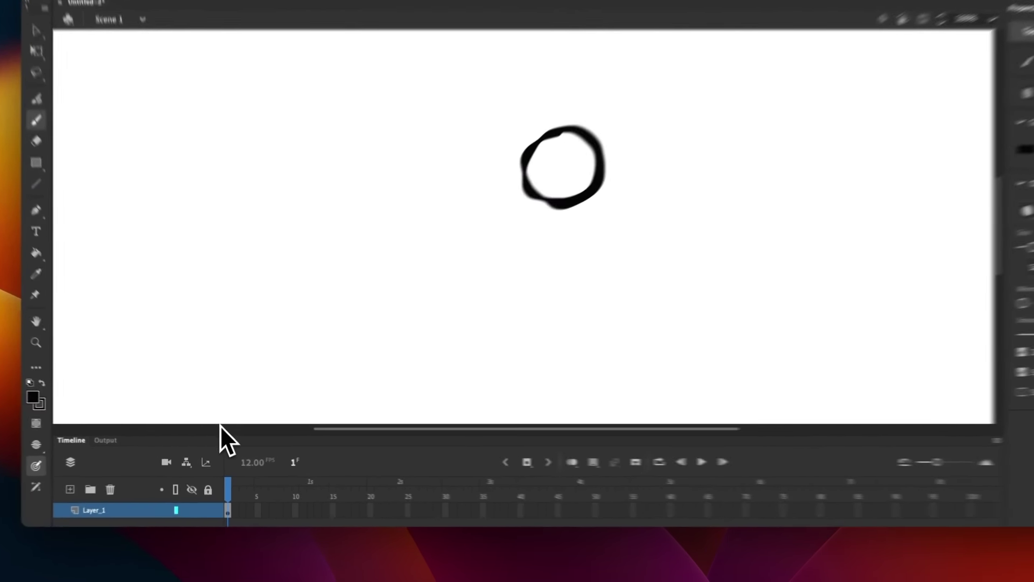
{"action": "key", "text": "F7"}
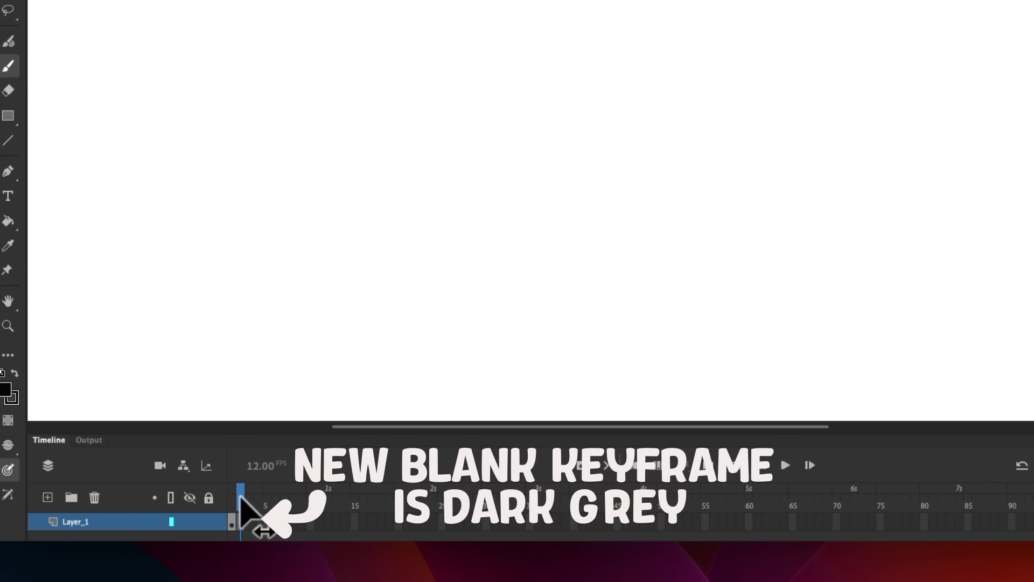
{"action": "left_click_drag", "start_coordinate": [241, 479], "coordinate": [239, 496]}
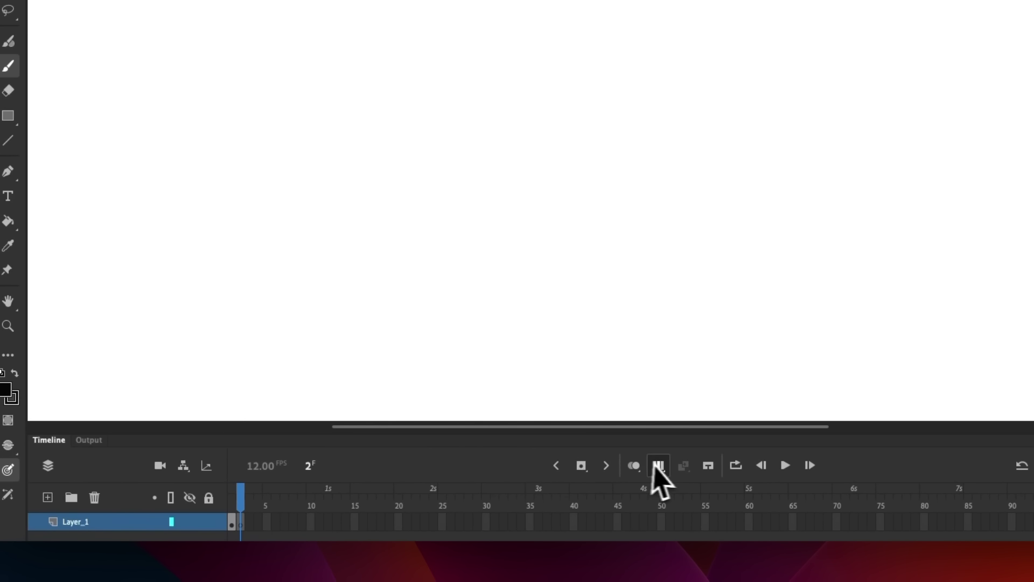
{"action": "left_click", "coordinate": [633, 465]}
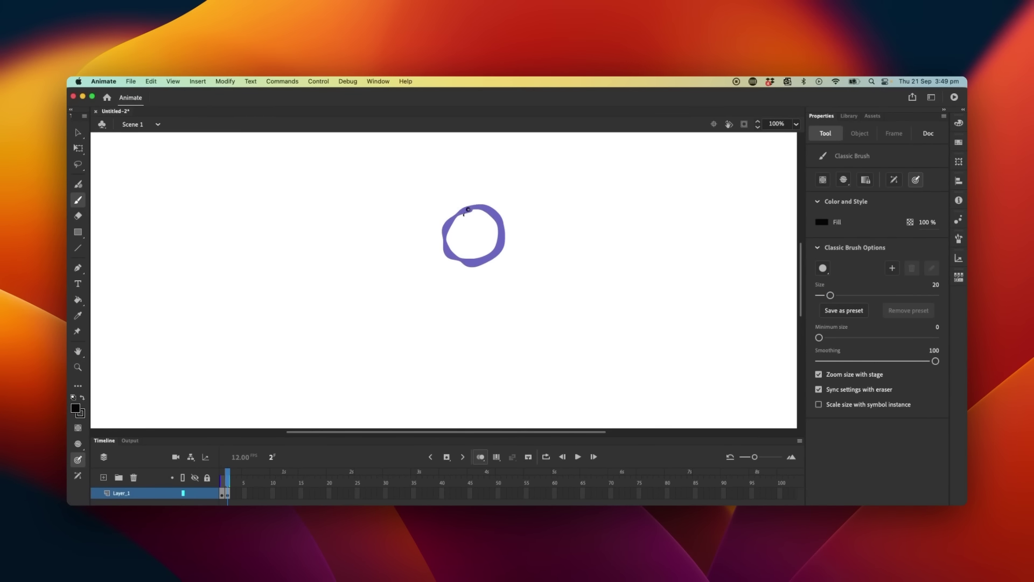
- Undo the last stroke, redraw the circle on frame 2 and move it slightly below and right of the onion-skinned one
{"action": "key", "text": "super+z"}
{"action": "key", "text": "v"}
{"action": "left_click", "coordinate": [503, 229]}
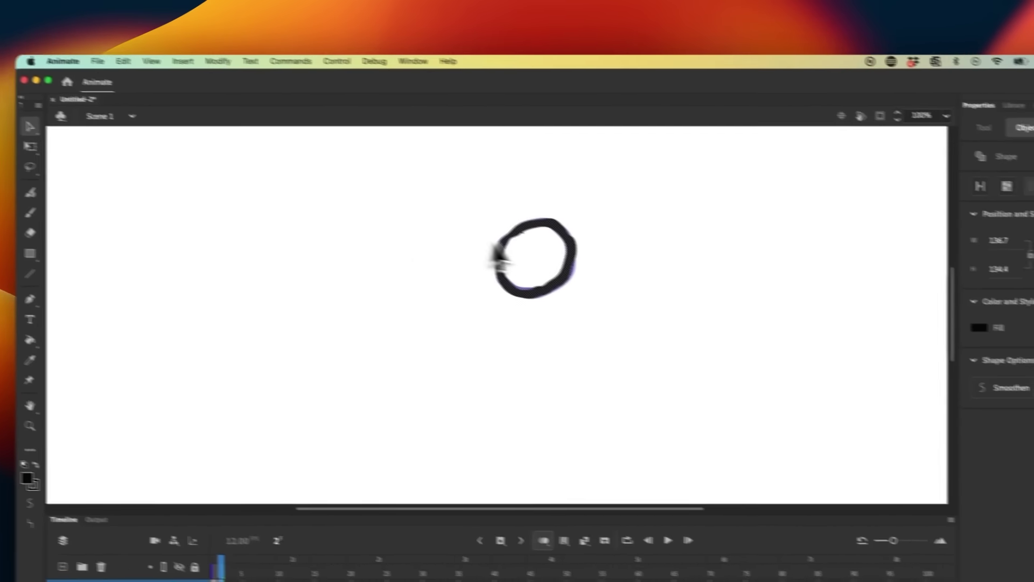
{"action": "left_click_drag", "start_coordinate": [577, 262], "coordinate": [527, 263]}
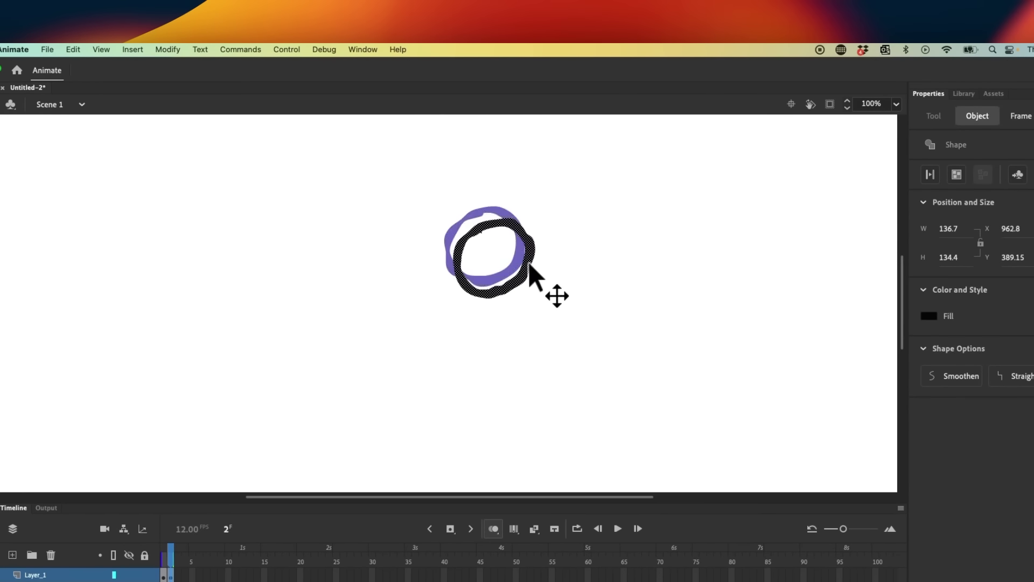
{"action": "left_click_drag", "start_coordinate": [529, 265], "coordinate": [529, 263]}
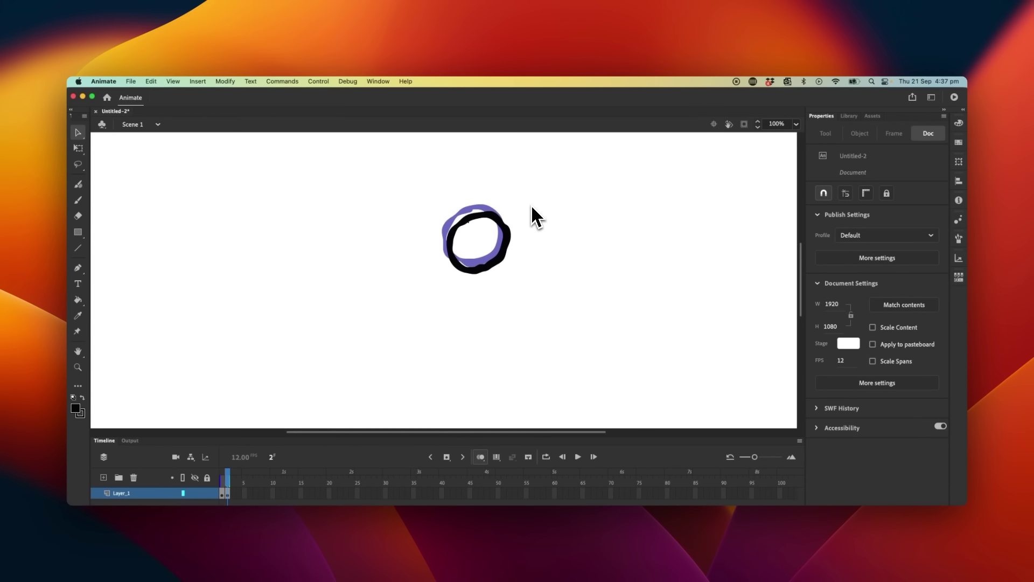
- Add a blank keyframe at frame 3 and draw a circle offset further down and right than frame 2's circle
{"action": "key", "text": "F7"}
{"action": "key", "text": "b"}
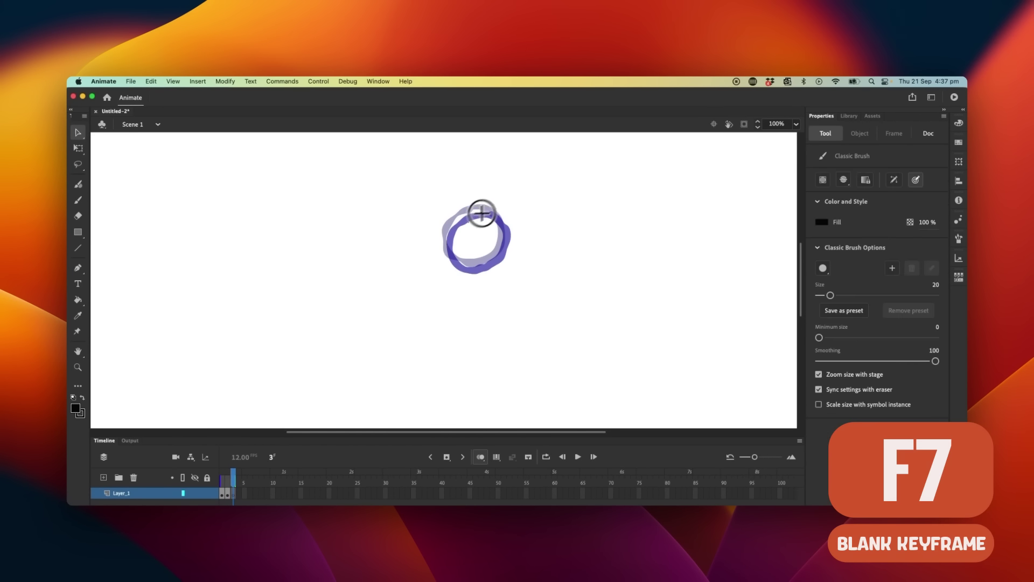
{"action": "mouse_move", "coordinate": [468, 220]}
{"action": "left_mouse_down"}
{"action": "mouse_move", "coordinate": [452, 256]}
{"action": "mouse_move", "coordinate": [470, 264]}
{"action": "left_mouse_up"}
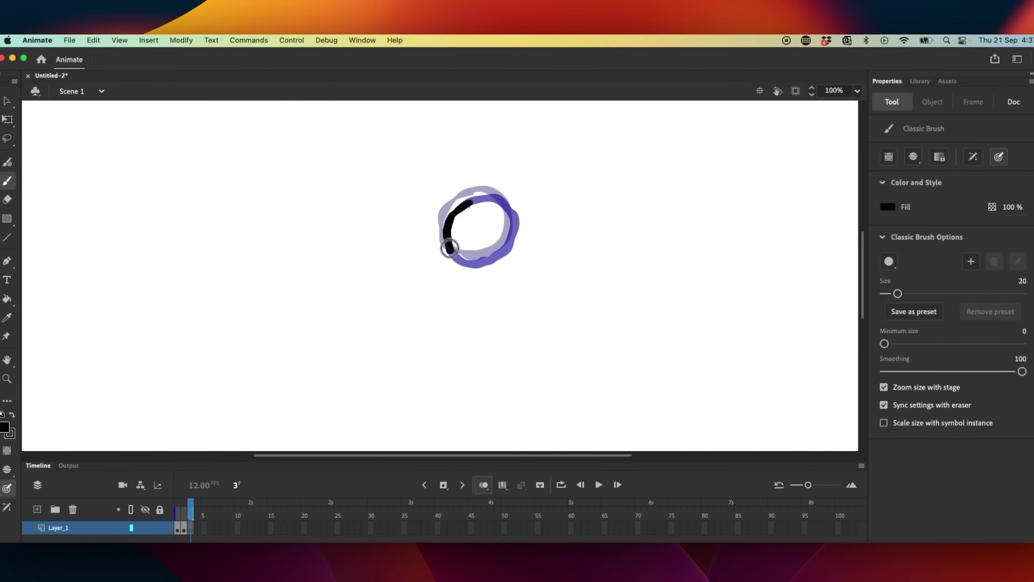
{"action": "key", "text": "super+z"}
{"action": "mouse_move", "coordinate": [464, 204]}
{"action": "left_mouse_down"}
{"action": "mouse_move", "coordinate": [451, 245]}
{"action": "mouse_move", "coordinate": [511, 241]}
{"action": "mouse_move", "coordinate": [478, 198]}
{"action": "mouse_move", "coordinate": [501, 247]}
{"action": "left_mouse_up"}
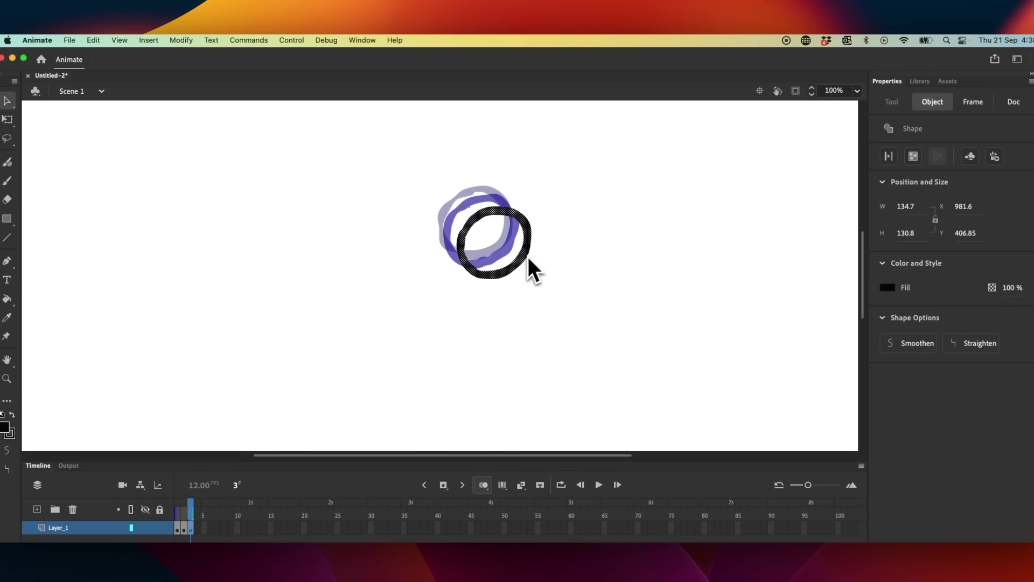
- Add blank keyframes at frames 4 and 5, drawing a circle on each and placing it further along the path
{"action": "key", "text": "F7"}
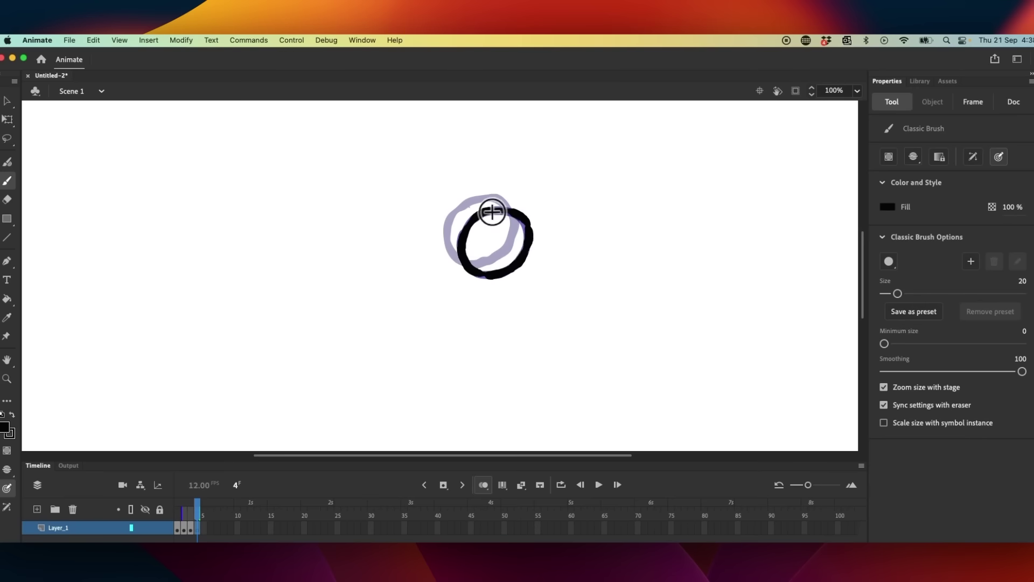
{"action": "key", "text": "F7"}
{"action": "left_click_drag", "start_coordinate": [533, 222], "coordinate": [490, 263]}
{"action": "key", "text": "v"}
{"action": "mouse_move", "coordinate": [549, 224]}
{"action": "left_mouse_down"}
{"action": "mouse_move", "coordinate": [582, 249]}
{"action": "mouse_move", "coordinate": [557, 212]}
{"action": "mouse_move", "coordinate": [520, 265]}
{"action": "mouse_move", "coordinate": [578, 261]}
{"action": "mouse_move", "coordinate": [587, 213]}
{"action": "left_mouse_up"}
- Add a blank keyframe at frame 6 and draw a circle slightly above and right of frame 5's circle
{"action": "key", "text": "F7"}
{"action": "key", "text": "b"}
{"action": "key", "text": "v"}
{"action": "left_click", "coordinate": [586, 234]}
- Add a blank keyframe at frame 7 and draw a circle positioned slightly above and right of frame 6's circle
{"action": "key", "text": "F7"}
{"action": "key", "text": "b"}
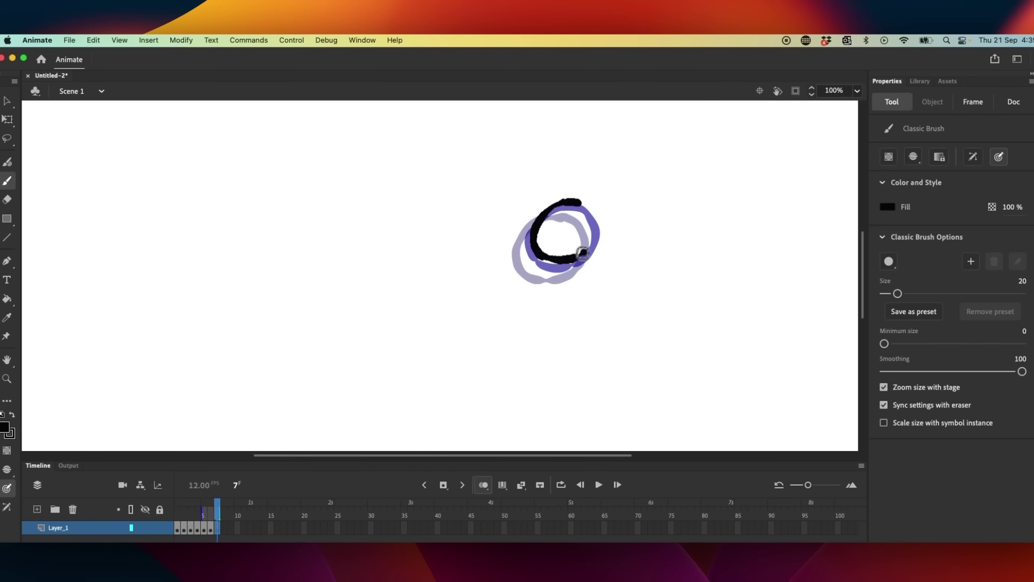
{"action": "left_click_drag", "start_coordinate": [570, 259], "coordinate": [589, 221]}
{"action": "key", "text": "v"}
{"action": "left_click", "coordinate": [571, 239]}
{"action": "left_click", "coordinate": [609, 218]}
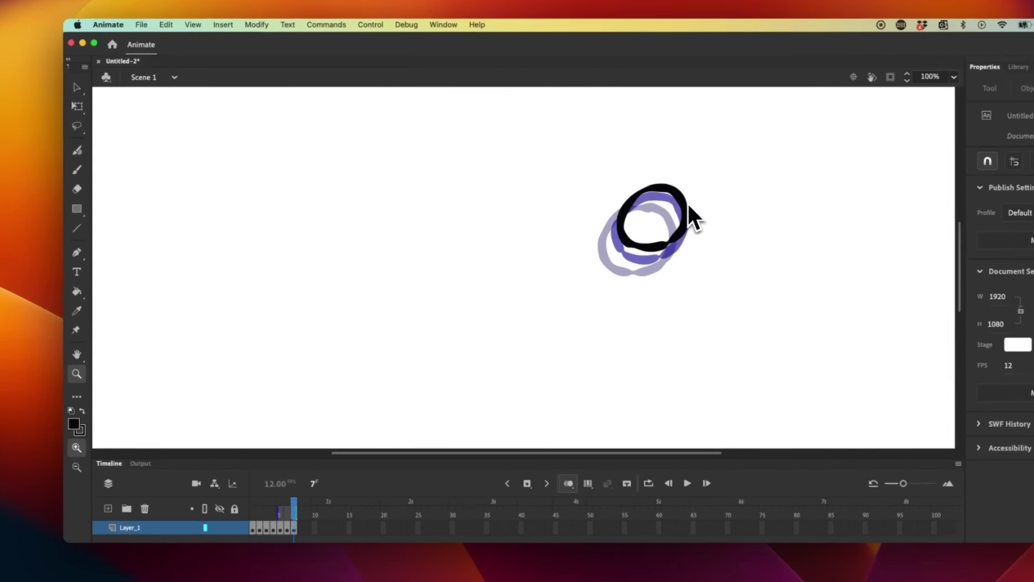
- Examine the onion-skinned circles up close at 400% and the whole stage at 50%, panning around the drawing
{"action": "left_click", "coordinate": [78, 367]}
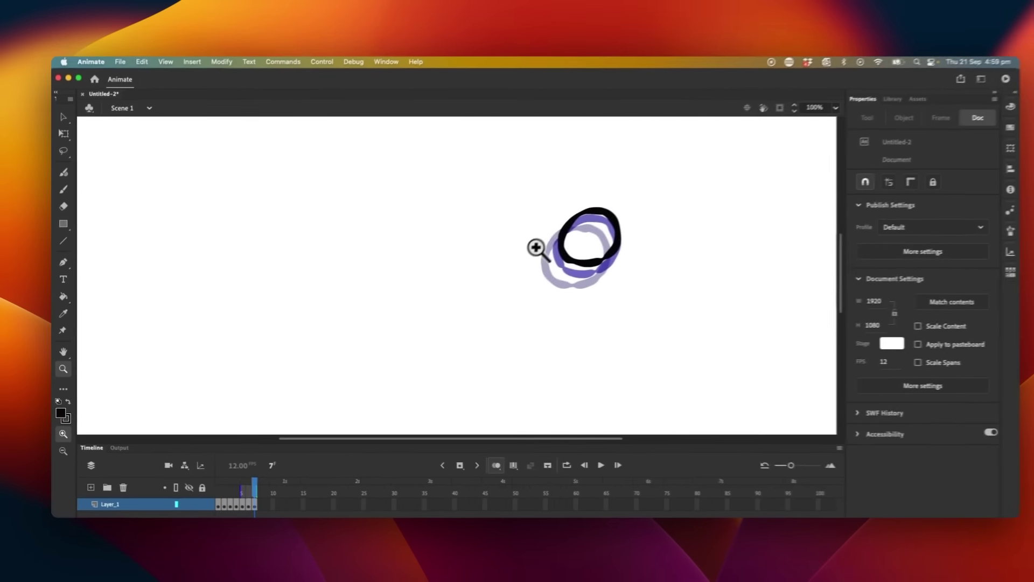
{"action": "left_click", "coordinate": [535, 247]}
{"action": "left_click", "coordinate": [443, 284]}
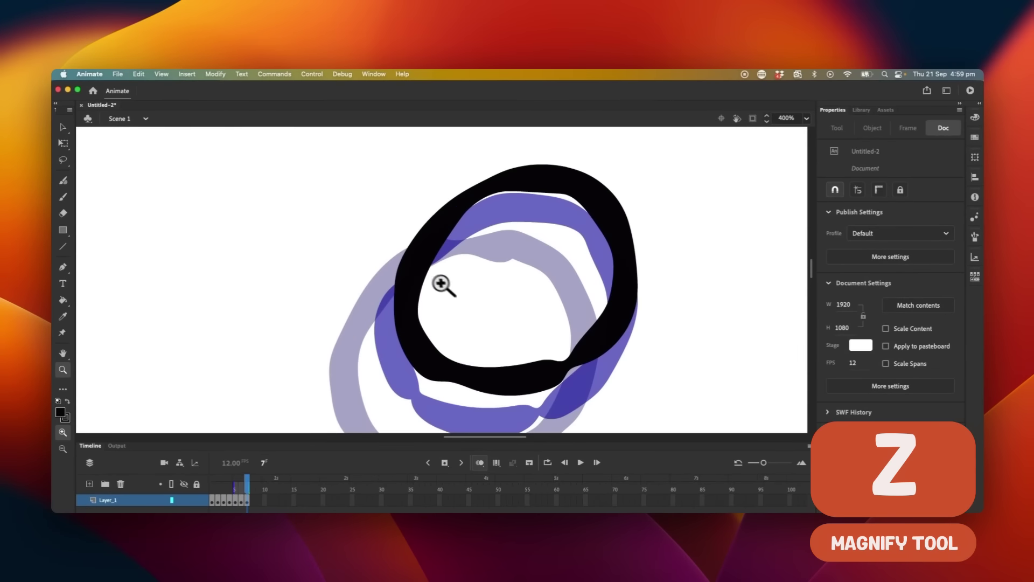
{"action": "left_click", "coordinate": [458, 287], "text": "alt"}
{"action": "left_click", "coordinate": [418, 305], "text": "alt"}
{"action": "left_click", "coordinate": [412, 307], "text": "alt"}
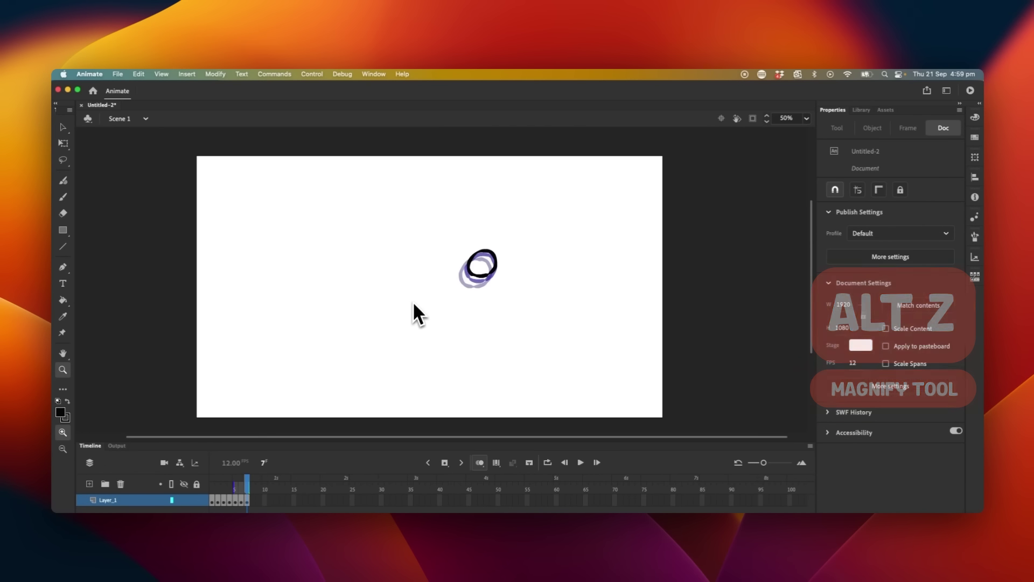
{"action": "key", "text": "space"}
{"action": "left_click_drag", "start_coordinate": [407, 309], "coordinate": [504, 263]}
{"action": "left_click", "coordinate": [486, 241]}
{"action": "key", "text": "space"}
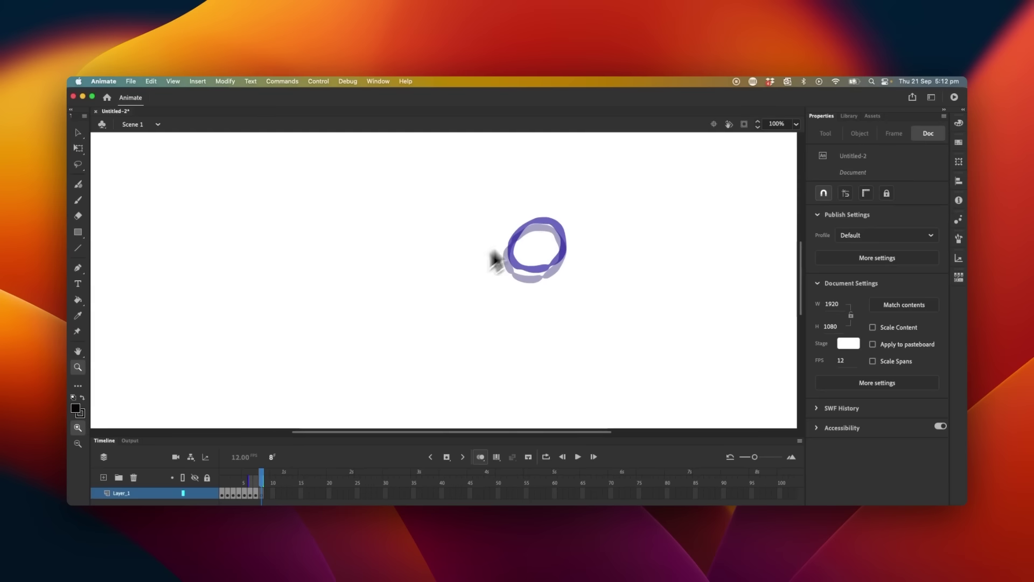
- Draw a circle on frame 8, and add a blank keyframe at frame 9 with another circle starting the return path
{"action": "key", "text": "b"}
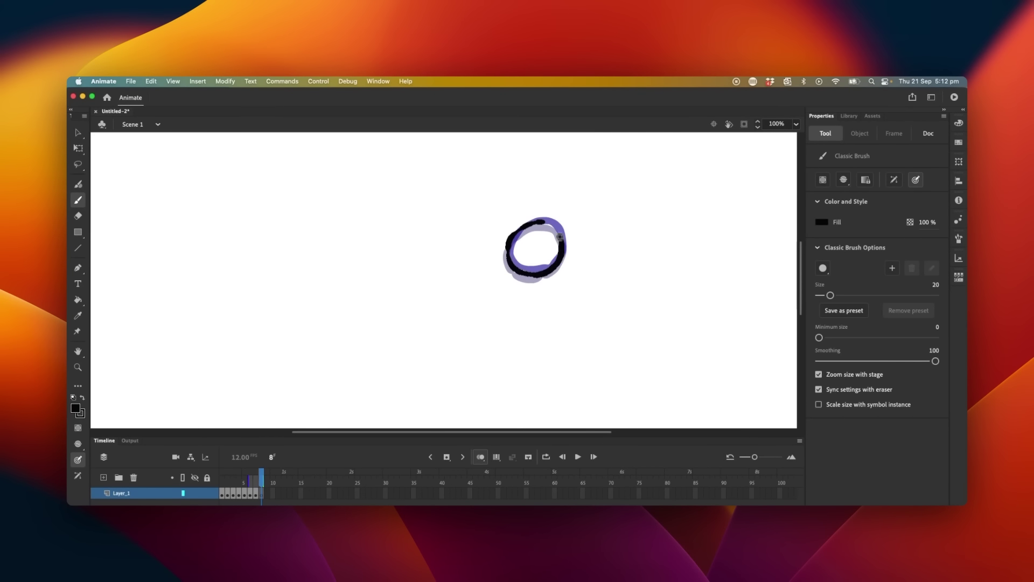
{"action": "key", "text": "F7"}
{"action": "left_click_drag", "start_coordinate": [532, 229], "coordinate": [502, 262]}
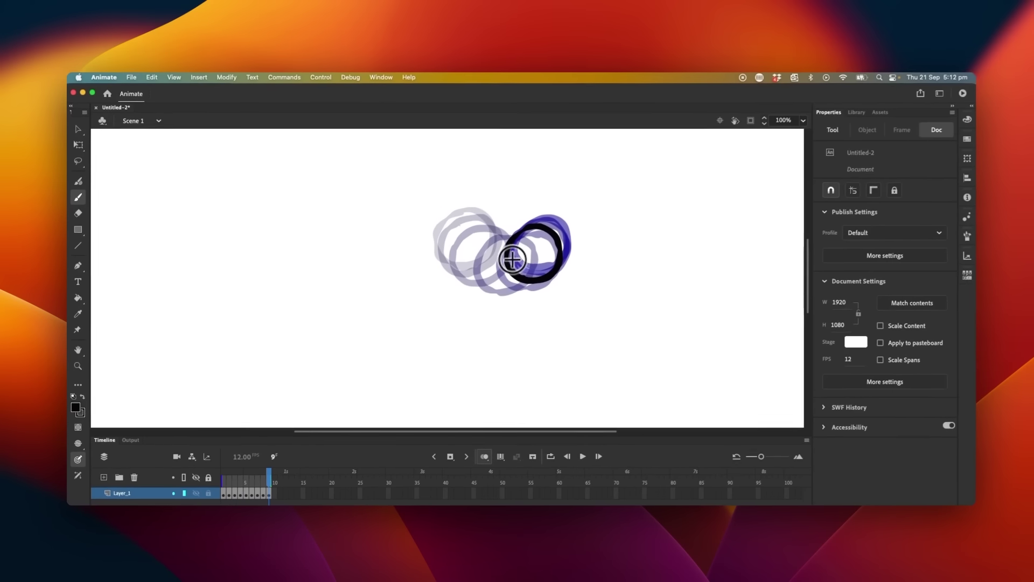
- Add blank keyframes at frames 10, 11 and 12 with circles continuing back to the left, and return to frame 11
{"action": "key", "text": "F7"}
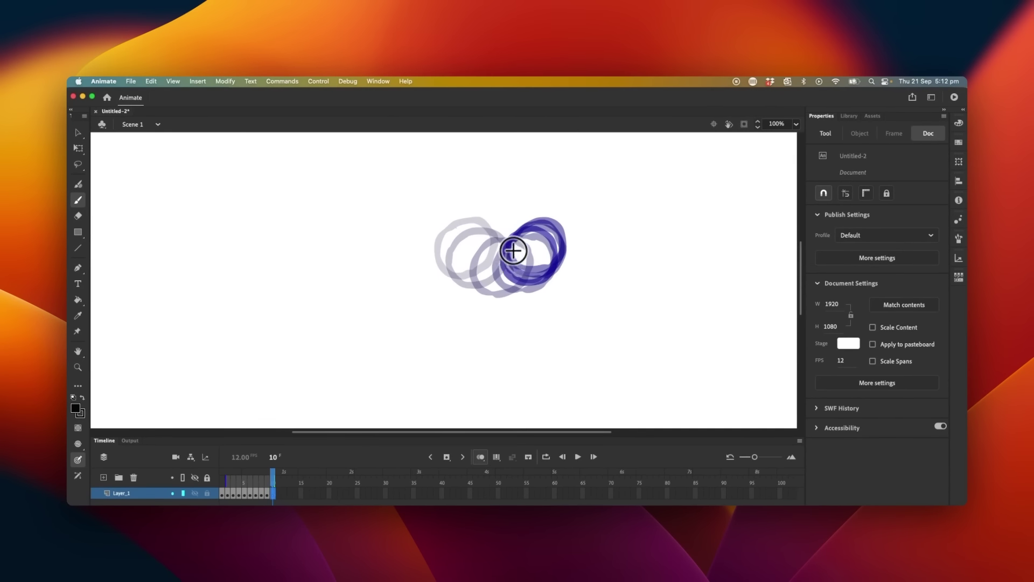
{"action": "key", "text": "F7"}
{"action": "mouse_move", "coordinate": [485, 286]}
{"action": "left_mouse_down"}
{"action": "mouse_move", "coordinate": [518, 241]}
{"action": "mouse_move", "coordinate": [504, 245]}
{"action": "mouse_move", "coordinate": [483, 220]}
{"action": "left_mouse_up"}
{"action": "key", "text": "F7"}
{"action": "key", "text": "comma"}
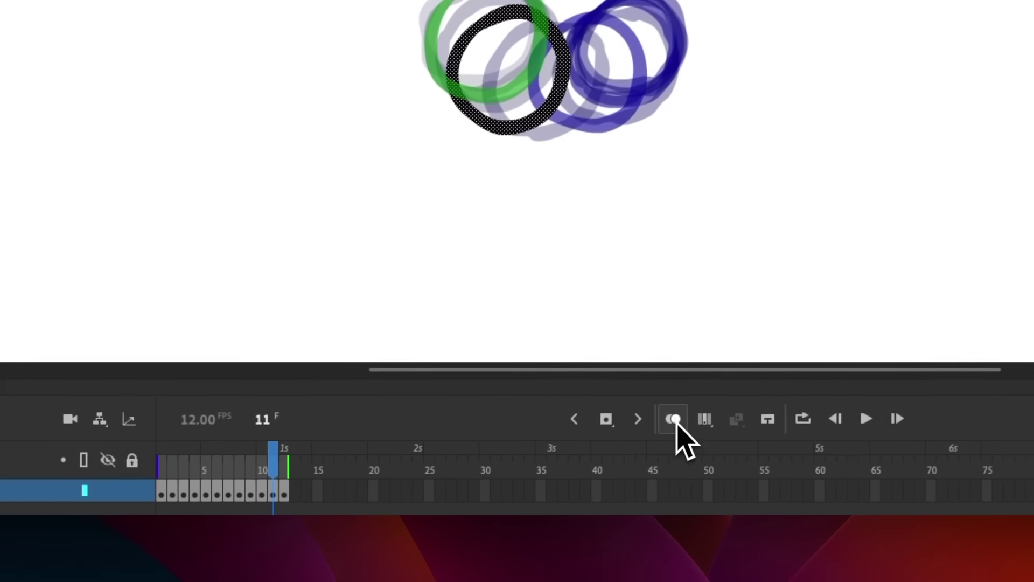
- Turn off onion skinning and play the circle animation through the timeline
{"action": "left_click", "coordinate": [674, 420]}
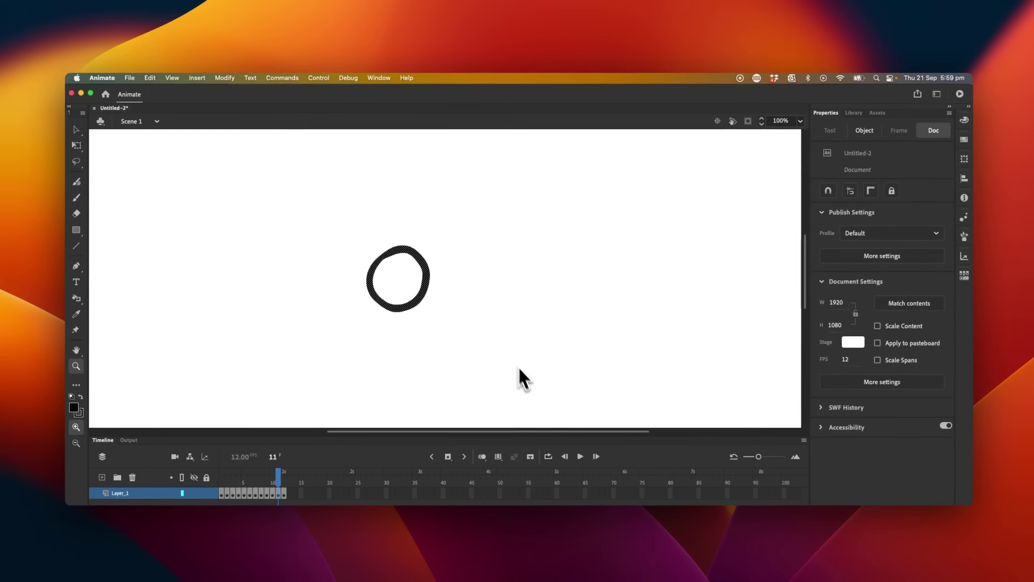
{"action": "left_click", "coordinate": [579, 457]}
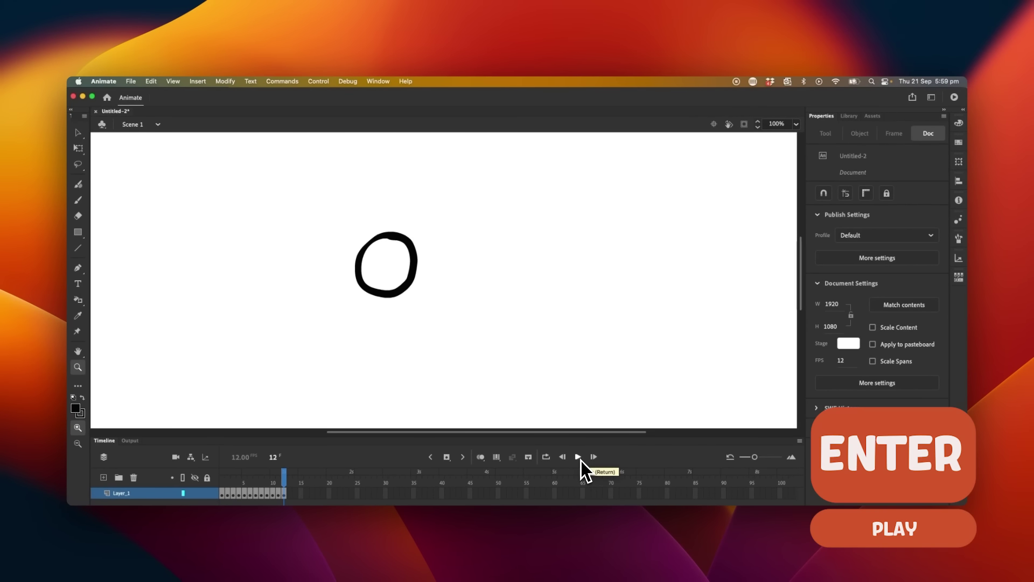
{"action": "key", "text": "Return"}
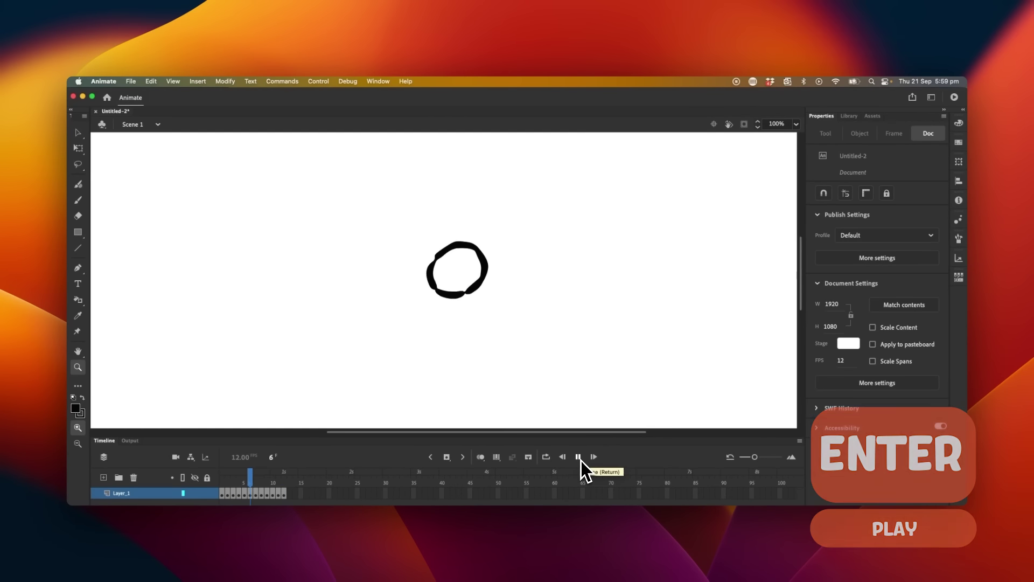
{"action": "left_click", "coordinate": [578, 457]}
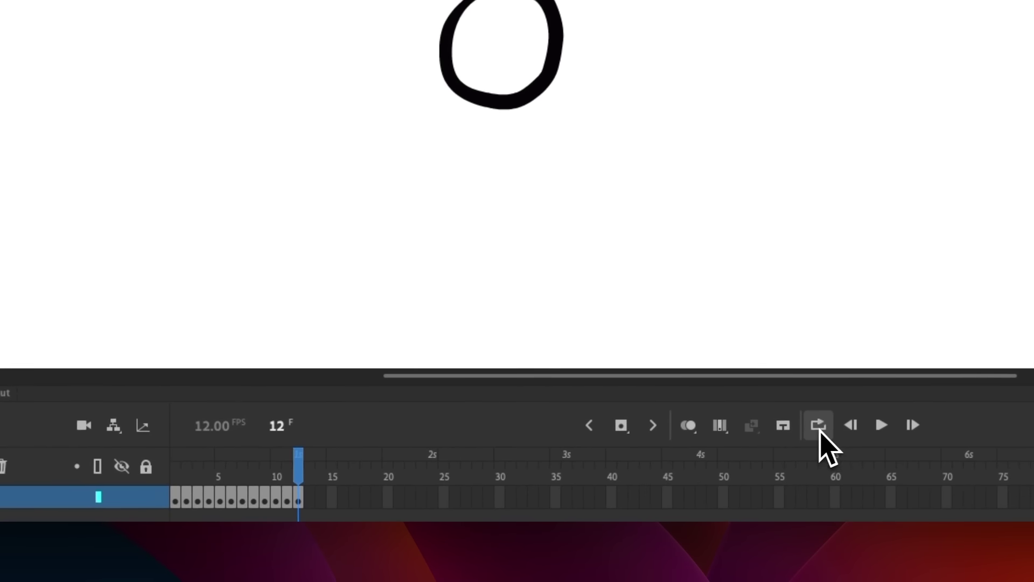
- Enable looped playback, play the animation on repeat and stop it
{"action": "left_click", "coordinate": [546, 456]}
{"action": "key", "text": "Return"}
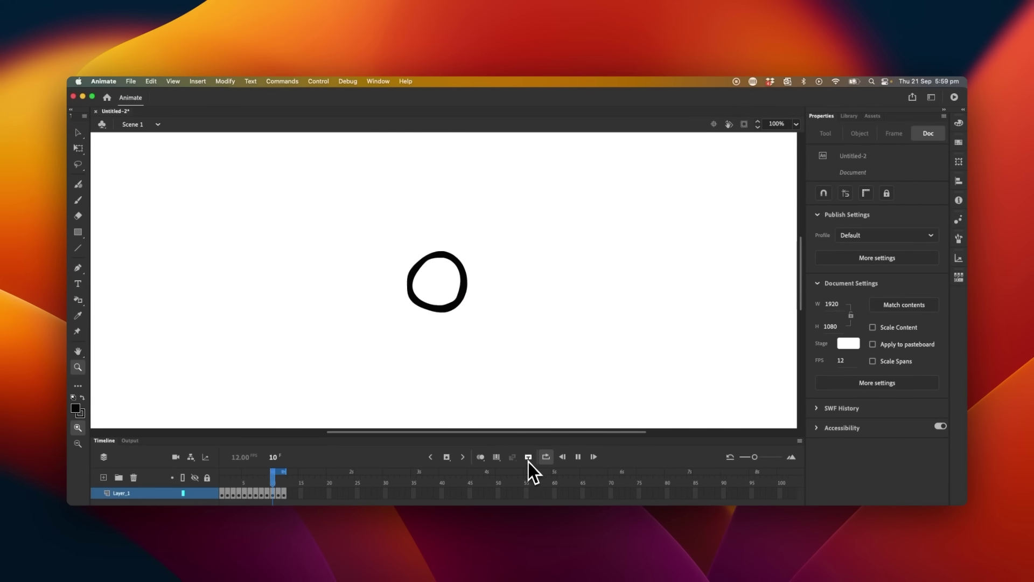
{"action": "key", "text": "Return"}
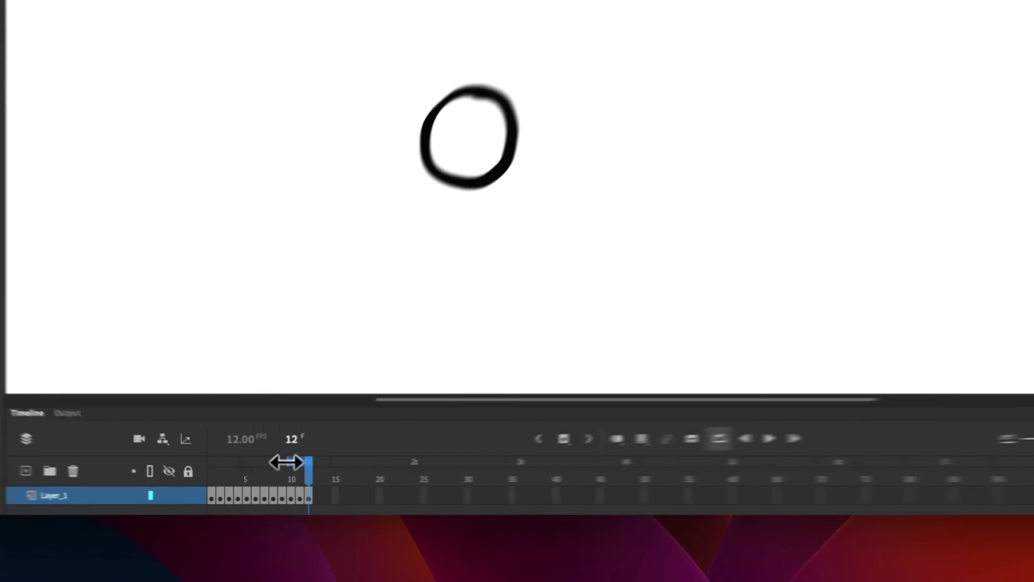
- Extend the loop range to cover frames 1 to 12, play the looped circle animation and stop it
{"action": "left_click_drag", "start_coordinate": [267, 472], "coordinate": [193, 501]}
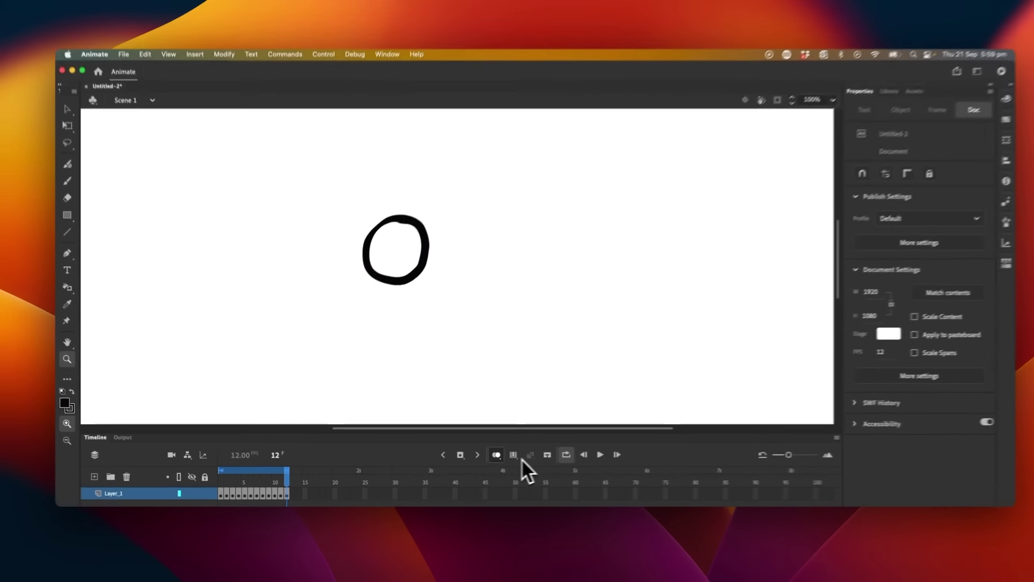
{"action": "left_click", "coordinate": [782, 437]}
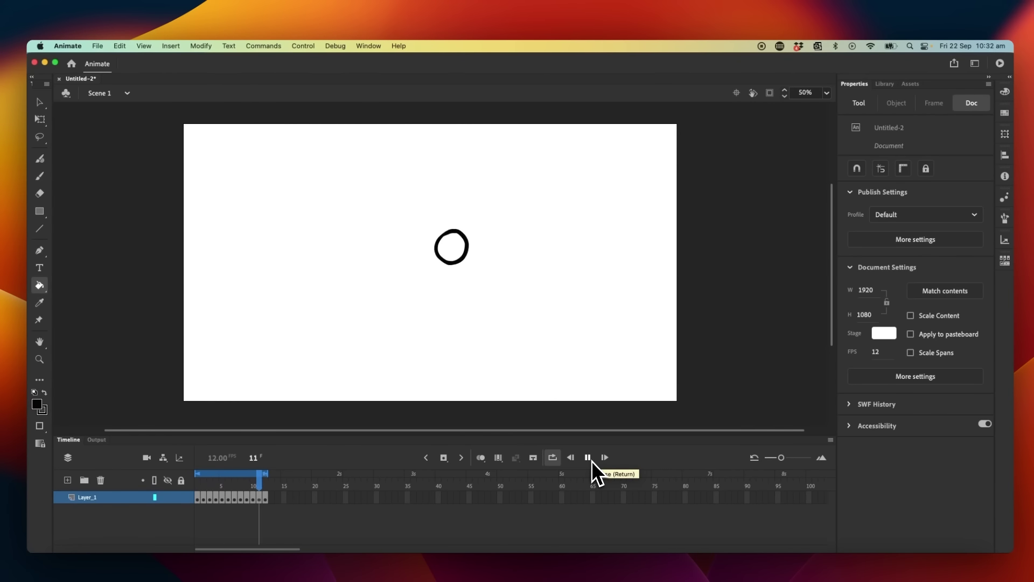
{"action": "left_click", "coordinate": [590, 459]}
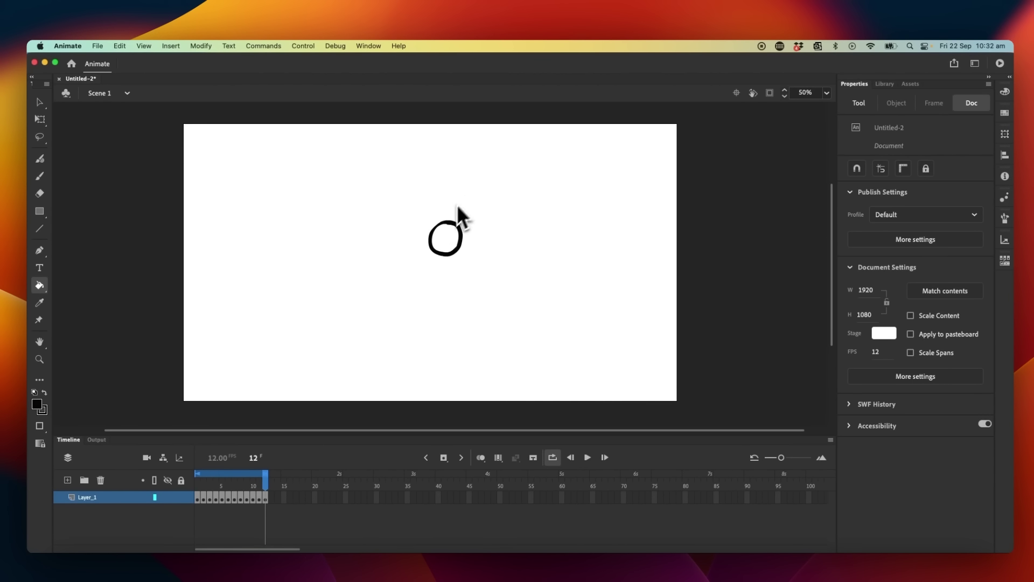
- Set the Paint Bucket's fill colour to yellow ECBC48 and fill the circle on frame 1
{"action": "left_click", "coordinate": [39, 287]}
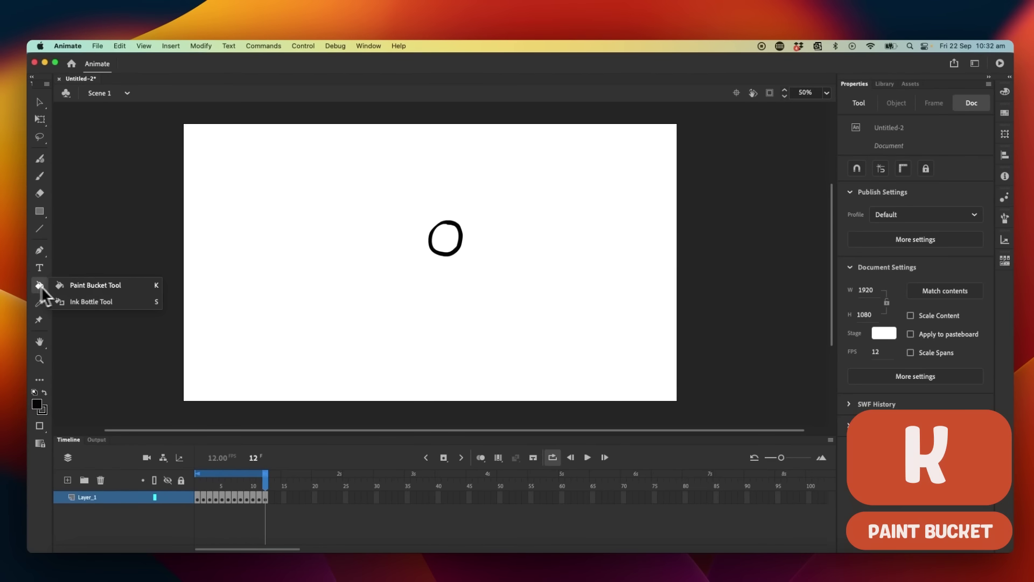
{"action": "key", "text": "Escape"}
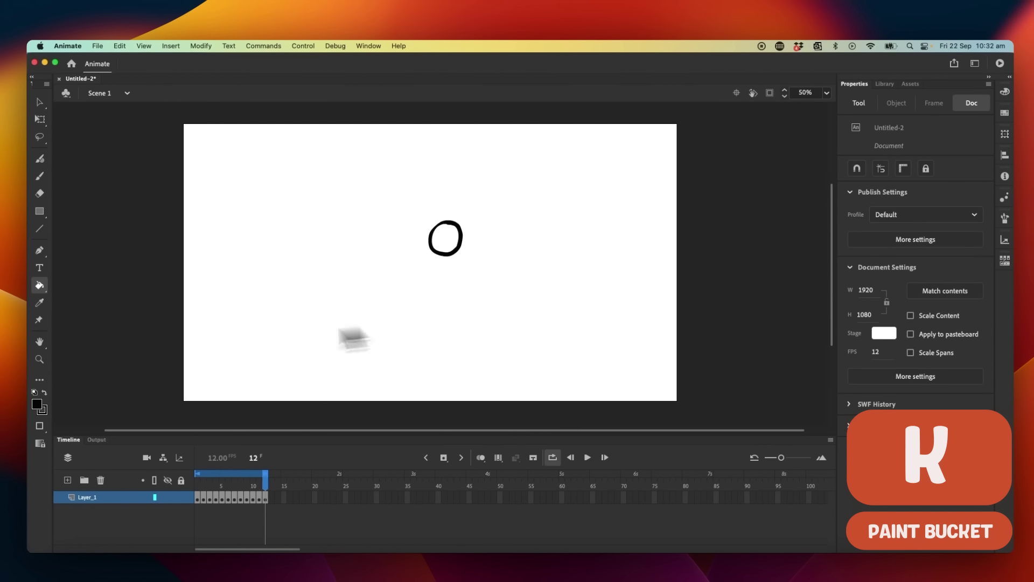
{"action": "left_click", "coordinate": [40, 411]}
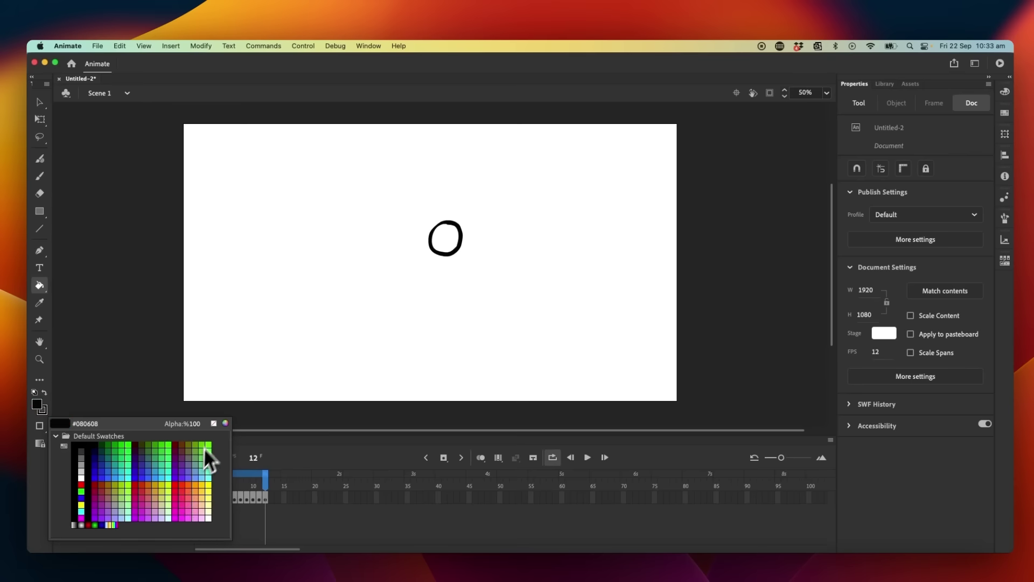
{"action": "left_click", "coordinate": [225, 423]}
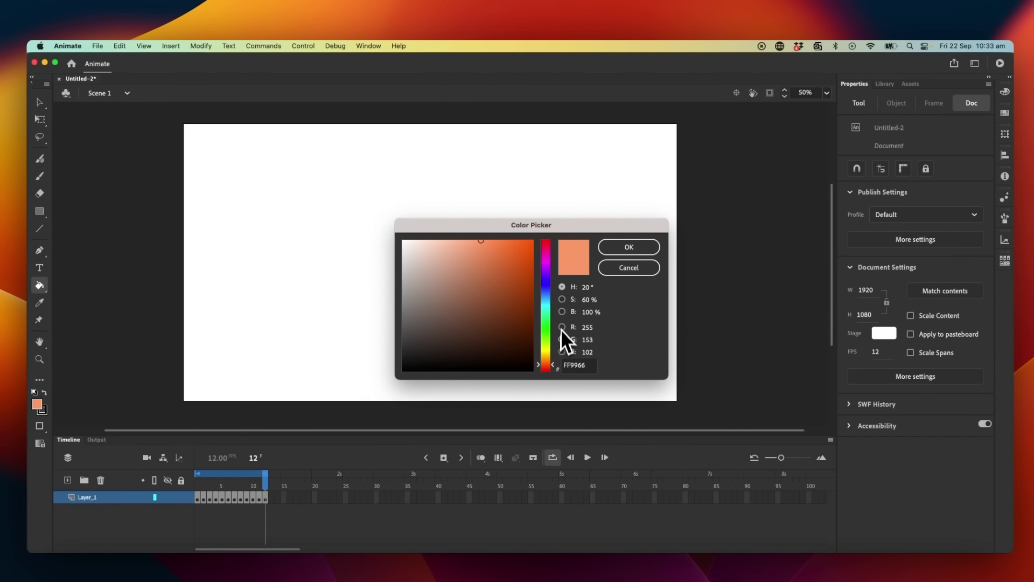
{"action": "left_click_drag", "start_coordinate": [546, 364], "coordinate": [545, 355]}
{"action": "left_click", "coordinate": [495, 254]}
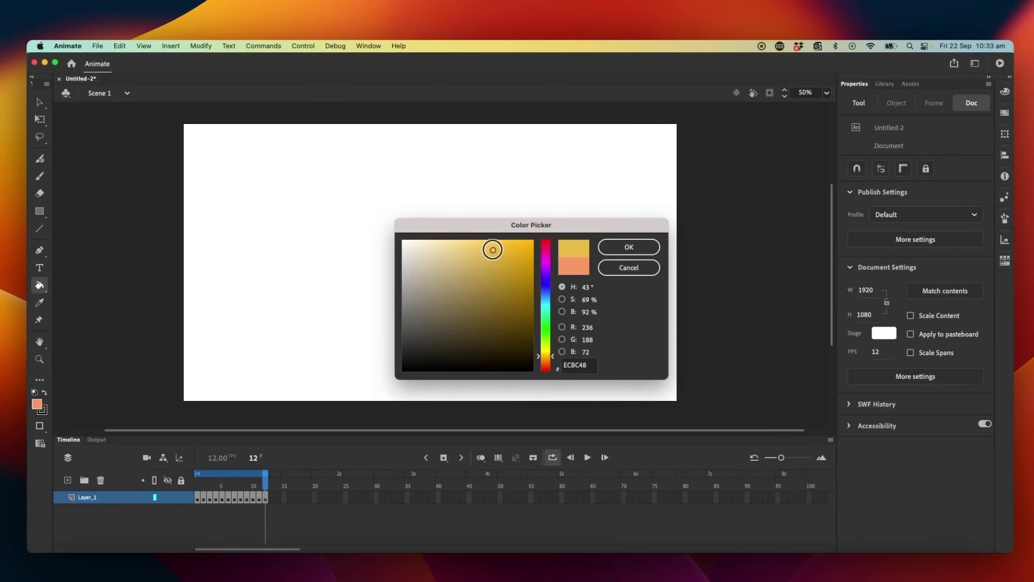
{"action": "left_click", "coordinate": [650, 248]}
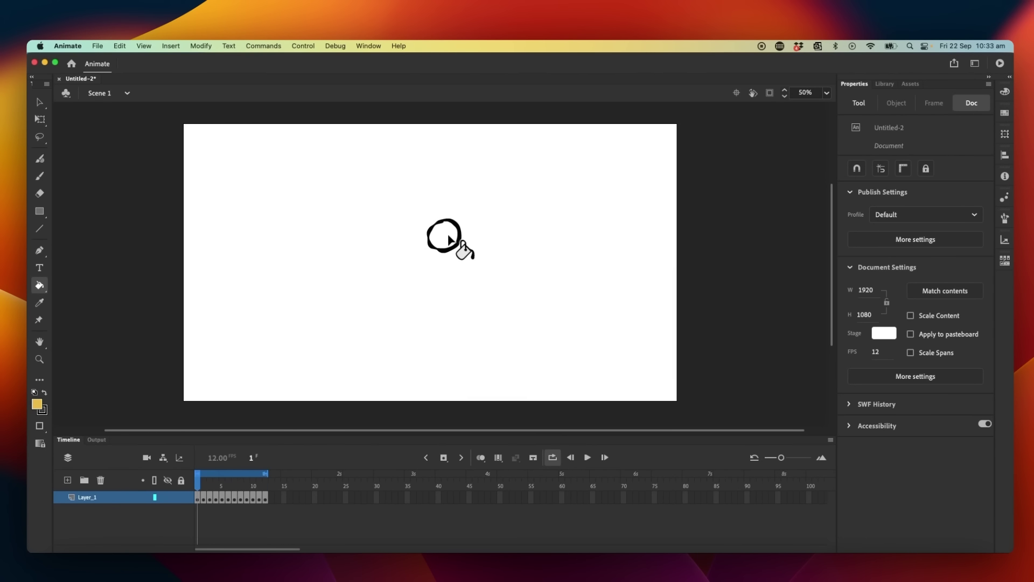
{"action": "left_click", "coordinate": [448, 239]}
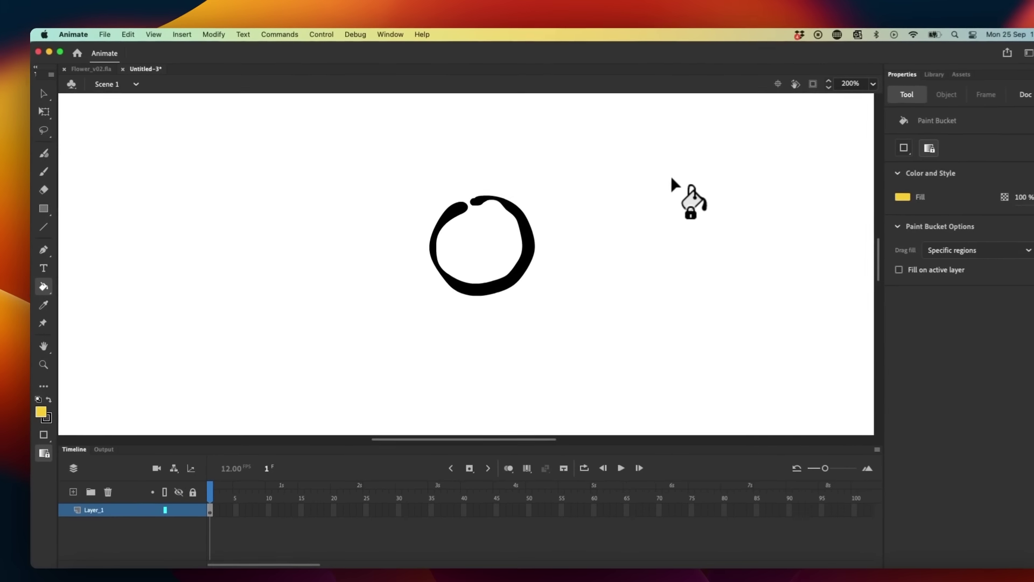
- In the Untitled-3 document, fill the gapped circle yellow using Close Large Gaps, and undo the fill
{"action": "left_click", "coordinate": [498, 237]}
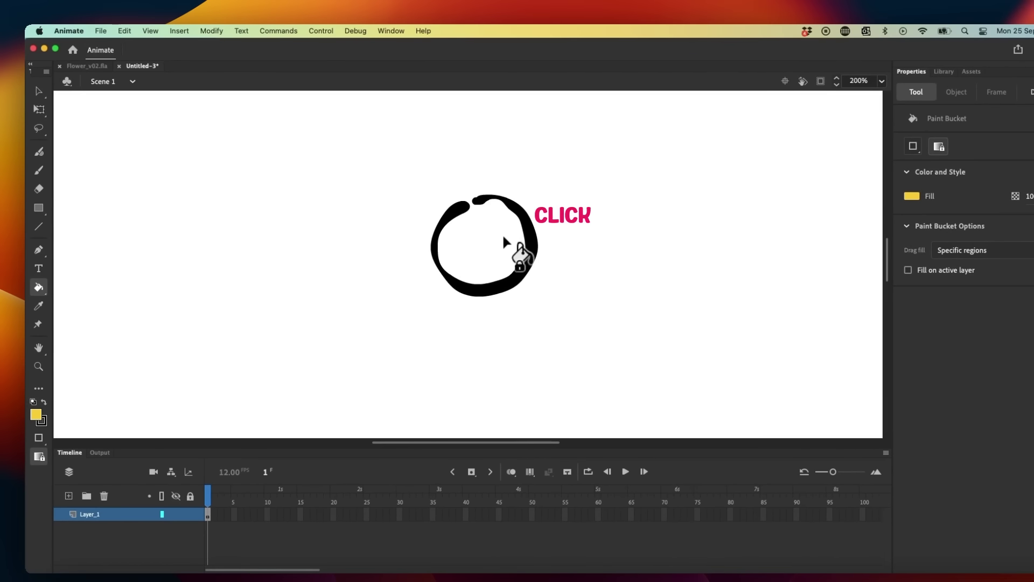
{"action": "left_click", "coordinate": [493, 245]}
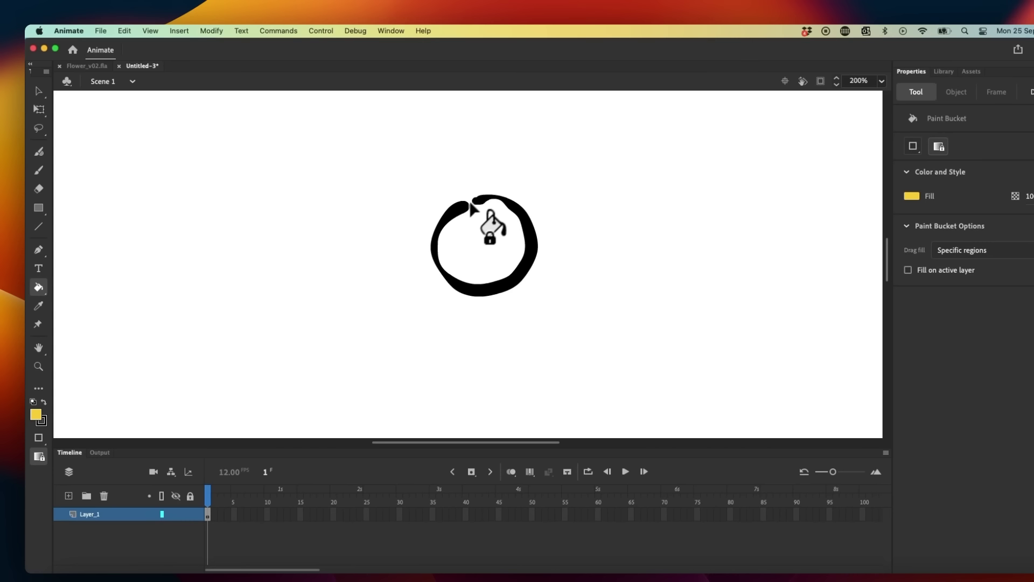
{"action": "left_click", "coordinate": [912, 146]}
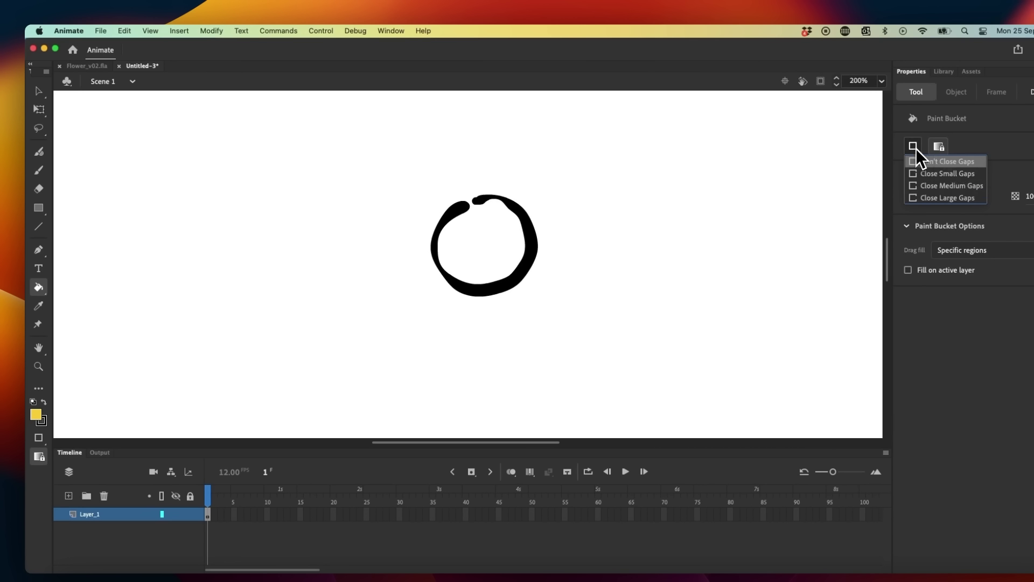
{"action": "left_click", "coordinate": [948, 197]}
{"action": "left_click", "coordinate": [506, 242]}
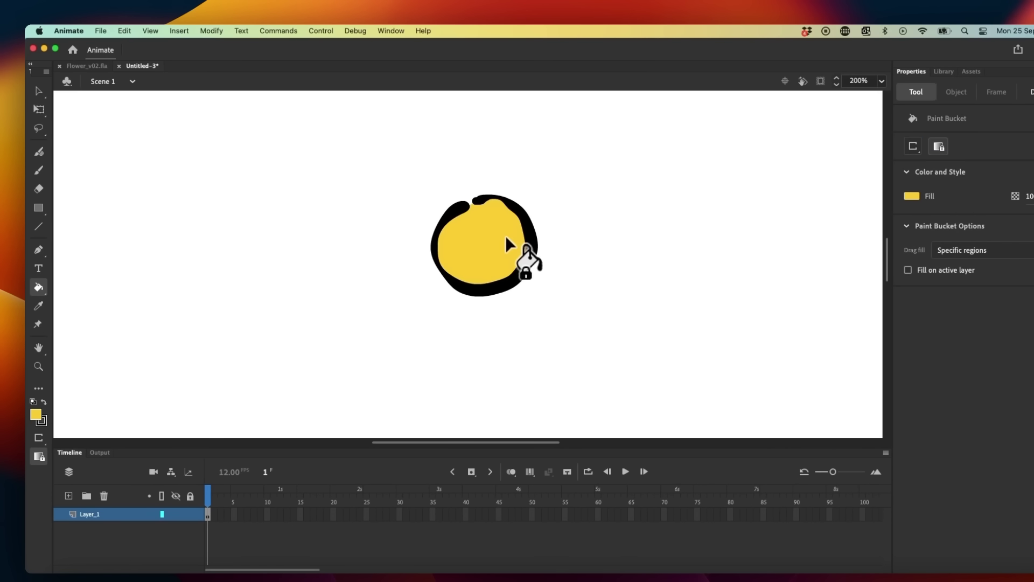
{"action": "key", "text": "b"}
{"action": "key", "text": "super+z"}
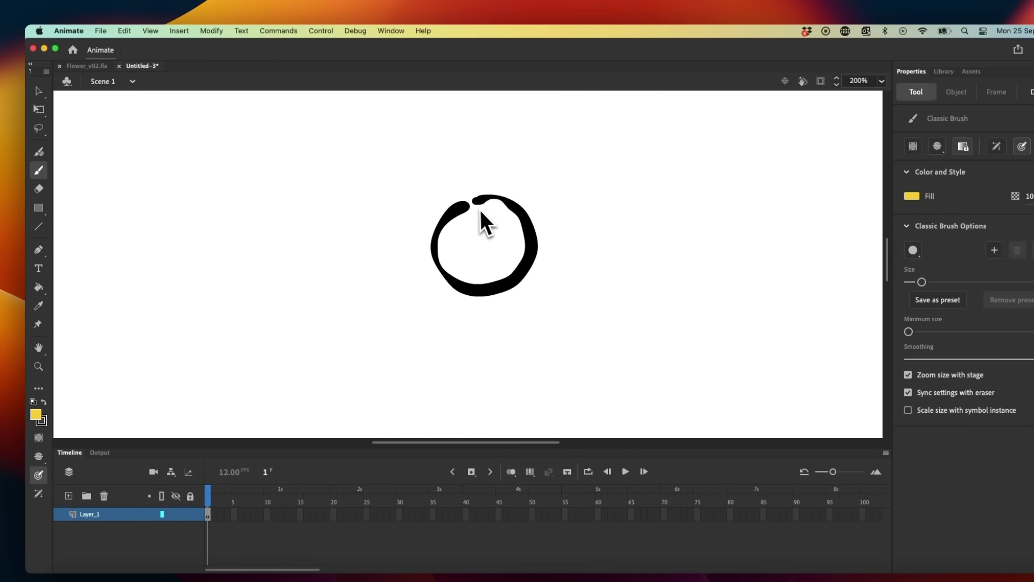
- Sample the black of the gapped circle's outline as the colour for the Classic Brush
{"action": "key", "text": "i"}
{"action": "left_click", "coordinate": [477, 204]}
{"action": "key", "text": "b"}
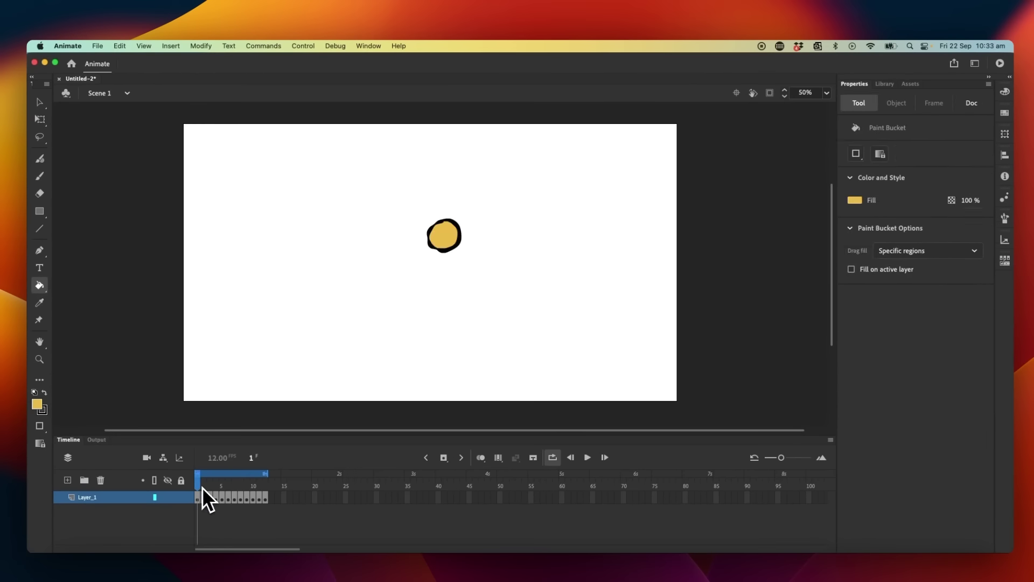
- In Untitled-2, fill the circles on frames 2 to 7 with the yellow colour
{"action": "left_click", "coordinate": [203, 492]}
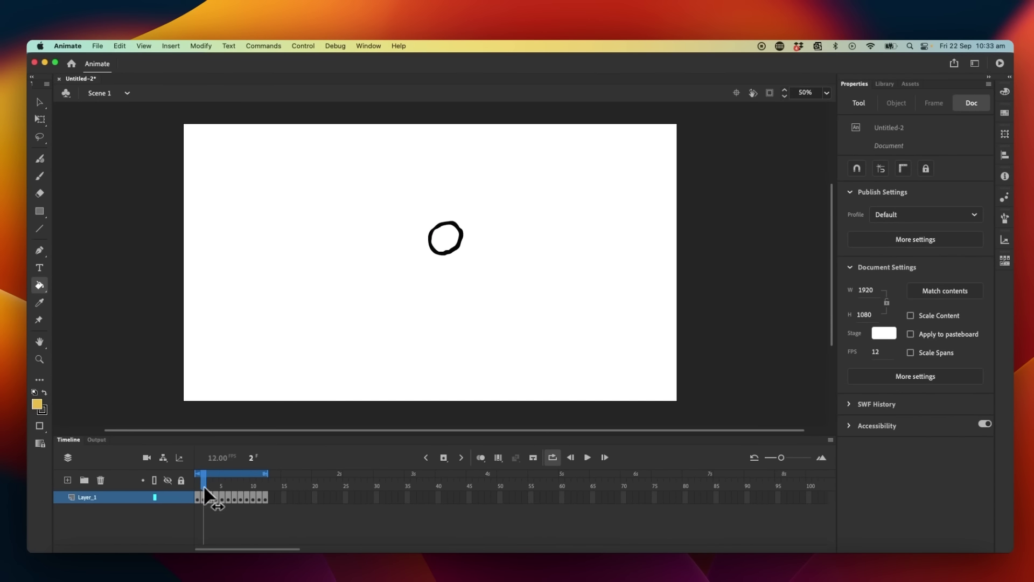
{"action": "left_click", "coordinate": [447, 240]}
{"action": "key", "text": "."}
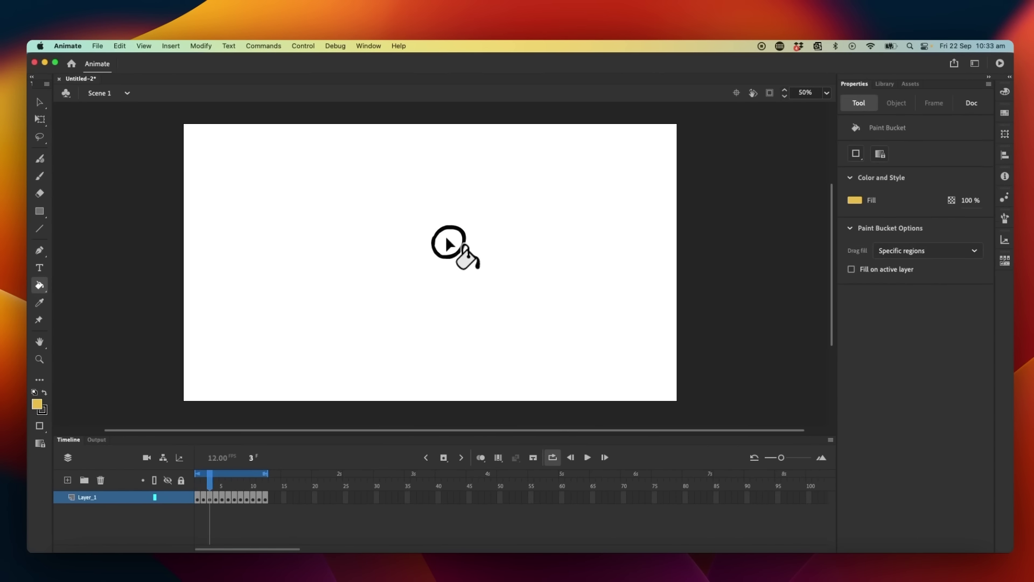
{"action": "key", "text": "."}
{"action": "key", "text": "."}
{"action": "key", "text": "."}
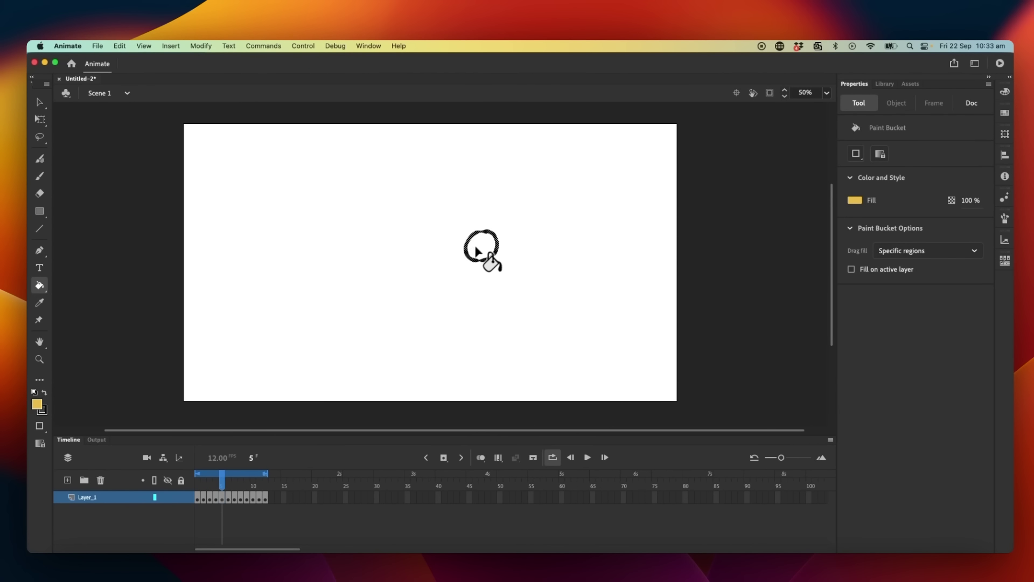
{"action": "key", "text": "."}
{"action": "key", "text": "."}
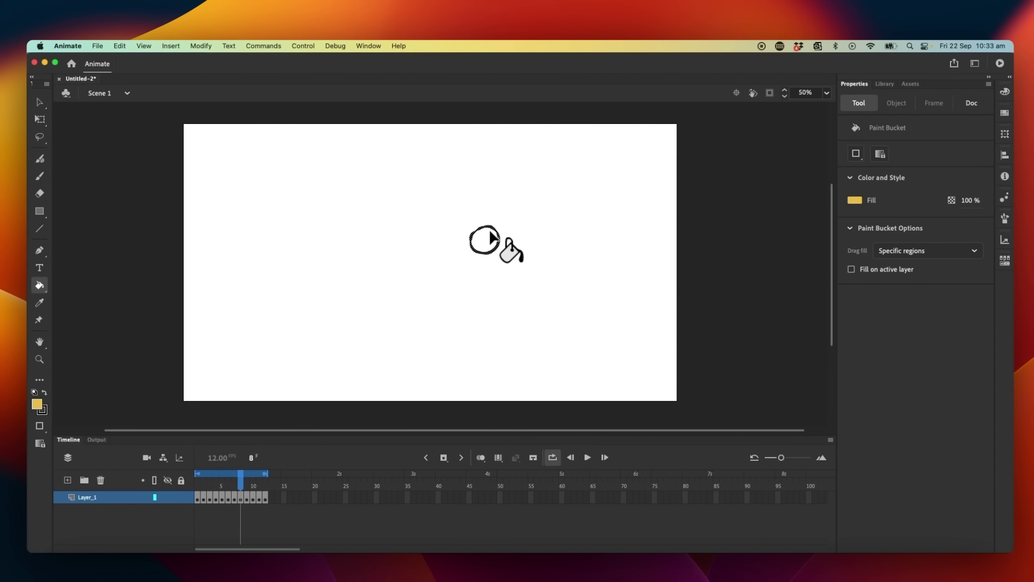
- Fill the circles on frames 8 to 12 with yellow and play the coloured animation
{"action": "left_click", "coordinate": [490, 240]}
{"action": "key", "text": "."}
{"action": "key", "text": "."}
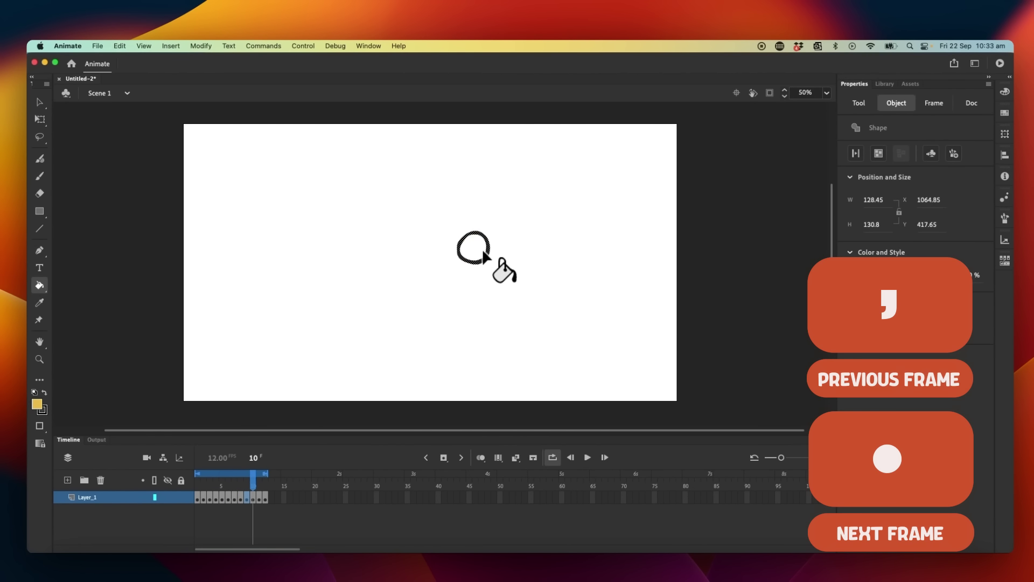
{"action": "left_click", "coordinate": [481, 249]}
{"action": "key", "text": "."}
{"action": "left_click", "coordinate": [461, 250]}
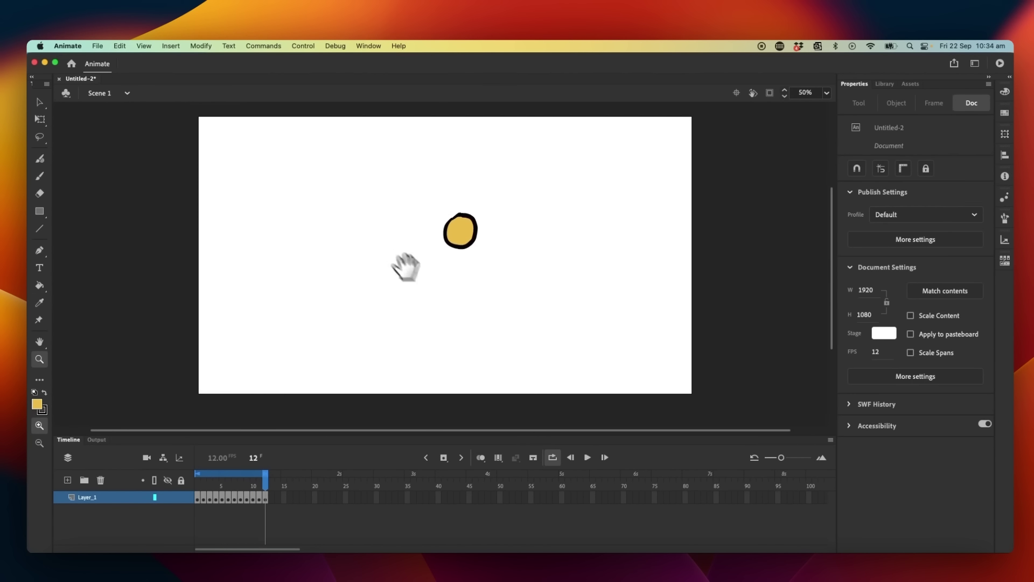
{"action": "left_click", "coordinate": [586, 460]}
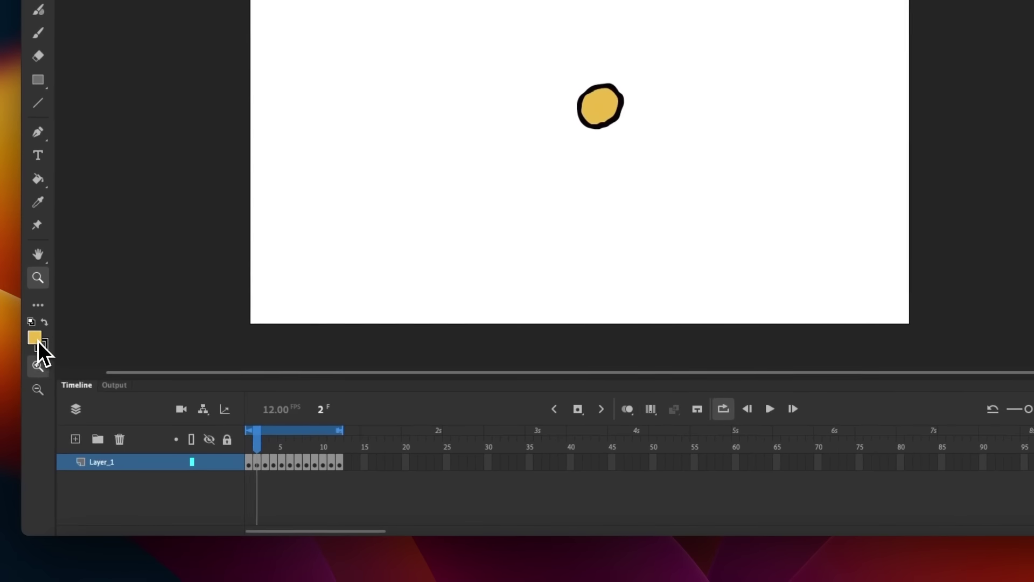
- Set the fill colour to black, and add a new layer above Layer_1 with Layer_1 locked
{"action": "left_click", "coordinate": [38, 343]}
{"action": "left_click", "coordinate": [93, 391]}
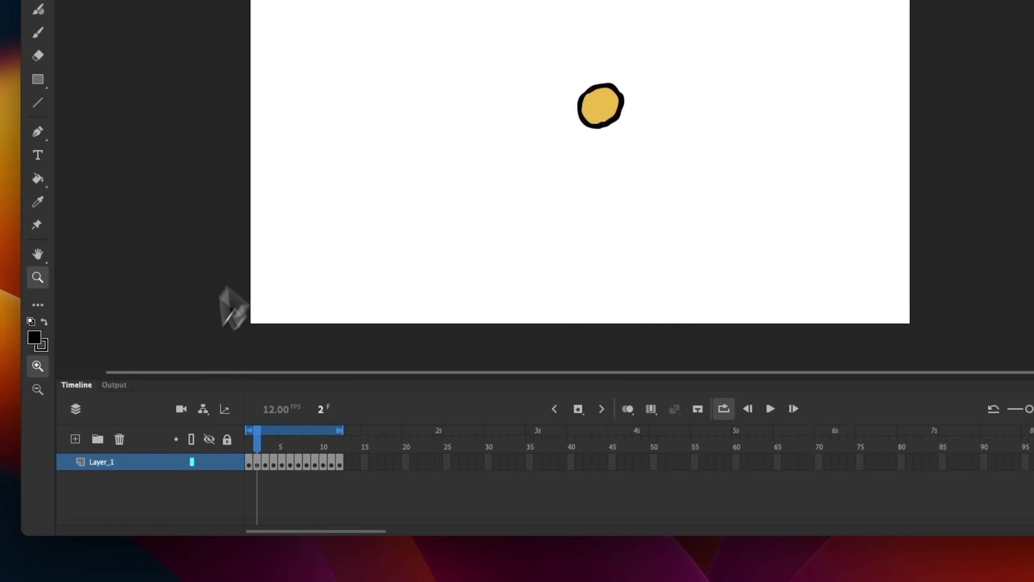
{"action": "left_click", "coordinate": [76, 439]}
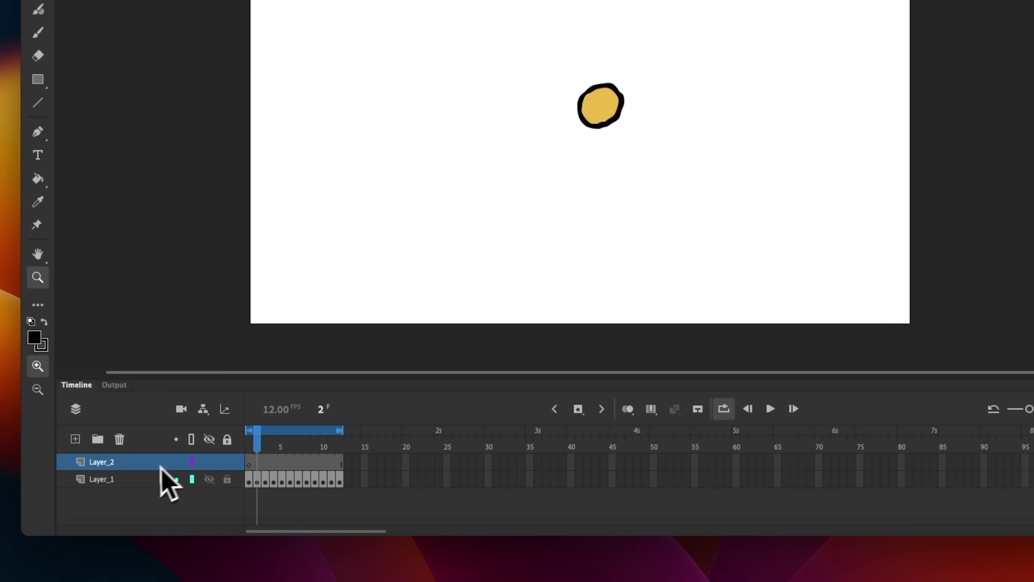
{"action": "left_click", "coordinate": [226, 479]}
- Draw two black leaf outlines with centre veins below the circle on frame 1 of Layer_2 with the brush
{"action": "left_click", "coordinate": [251, 462]}
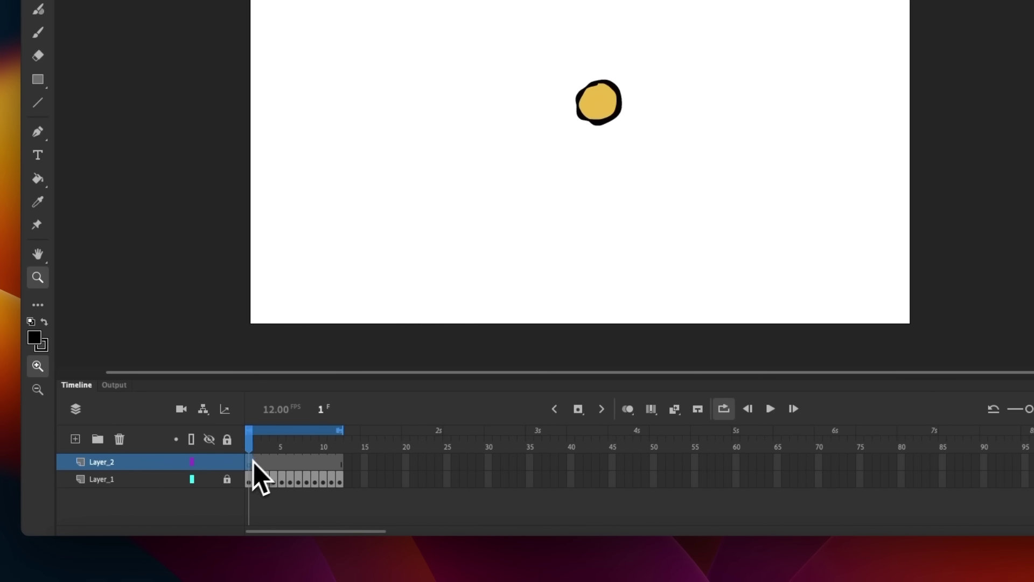
{"action": "key", "text": "b"}
{"action": "left_click_drag", "start_coordinate": [620, 186], "coordinate": [646, 168]}
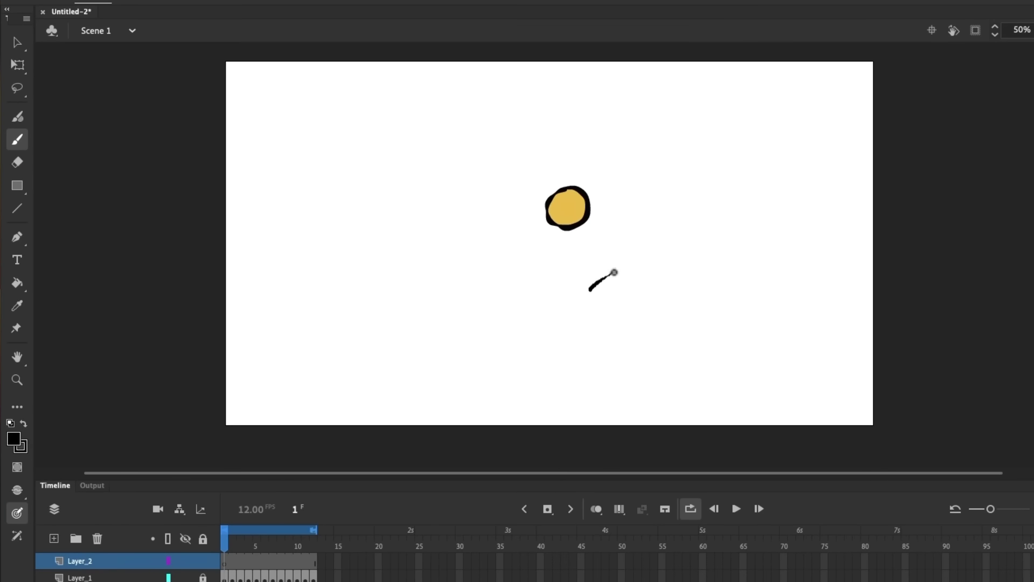
{"action": "mouse_move", "coordinate": [589, 296]}
{"action": "left_mouse_down"}
{"action": "mouse_move", "coordinate": [547, 272]}
{"action": "mouse_move", "coordinate": [554, 278]}
{"action": "left_mouse_up"}
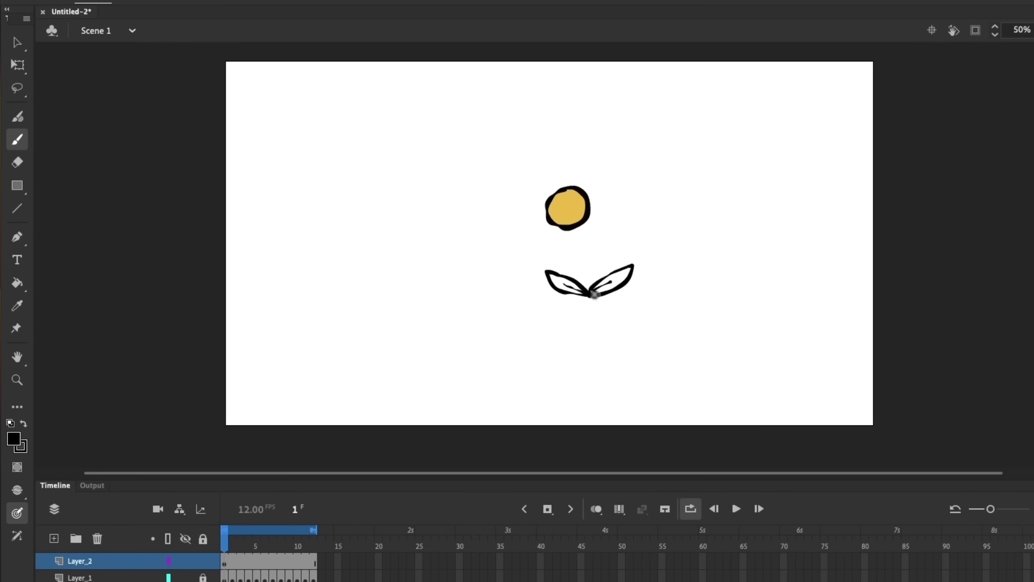
- Fill both leaves with green #009933 using the Paint Bucket
{"action": "left_click", "coordinate": [14, 439]}
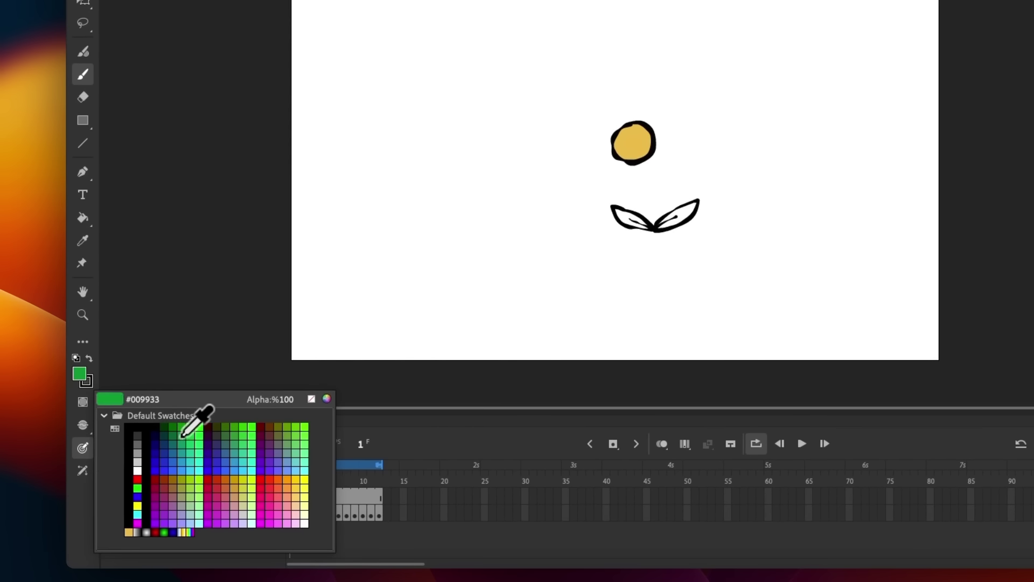
{"action": "left_click", "coordinate": [182, 435]}
{"action": "key", "text": "k"}
{"action": "left_click", "coordinate": [631, 220]}
{"action": "left_click", "coordinate": [678, 215]}
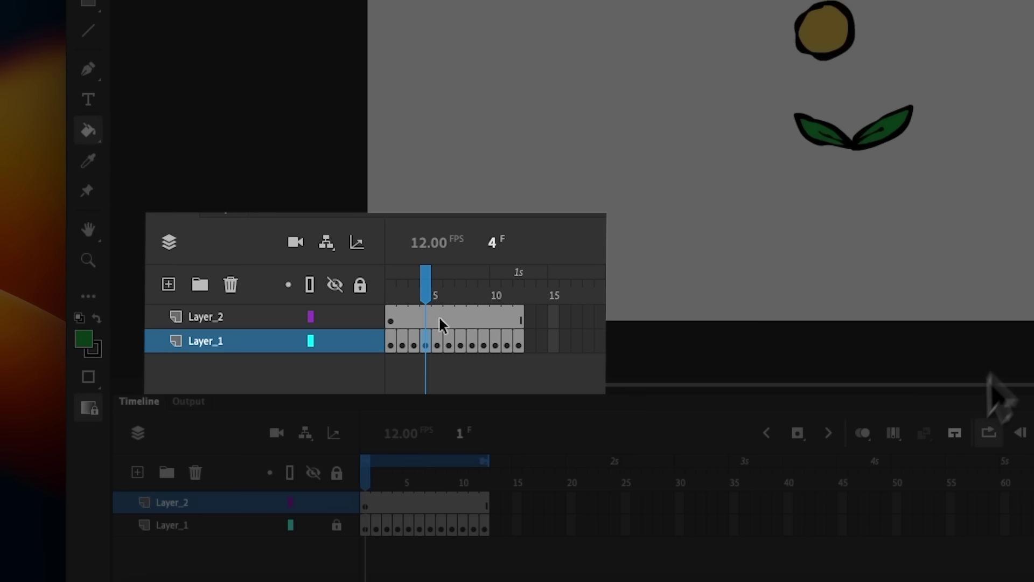
- Extend the frame 4 drawing on Layer_1 by inserting four extra frames
{"action": "key", "text": "F5"}
{"action": "key", "text": "F5"}
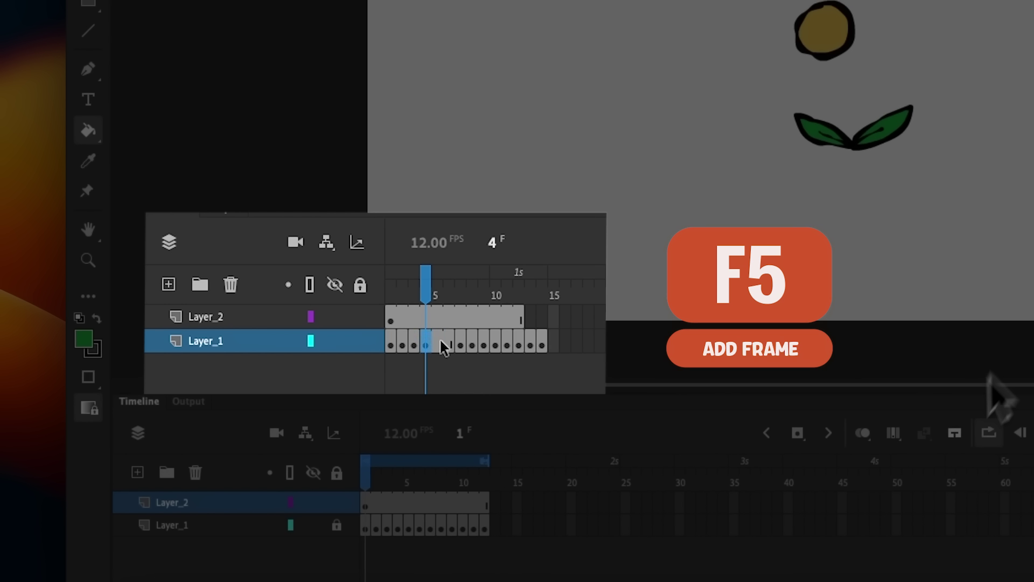
{"action": "key", "text": "F5"}
{"action": "key", "text": "F5"}
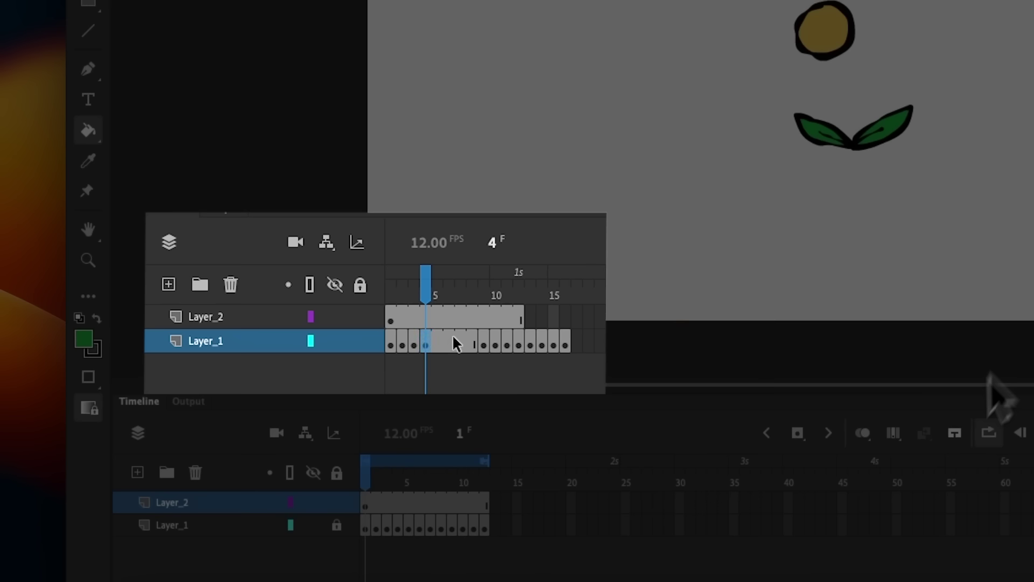
- Select frames 5 to 8 on Layer_1 and delete them
{"action": "left_click_drag", "start_coordinate": [437, 339], "coordinate": [474, 342]}
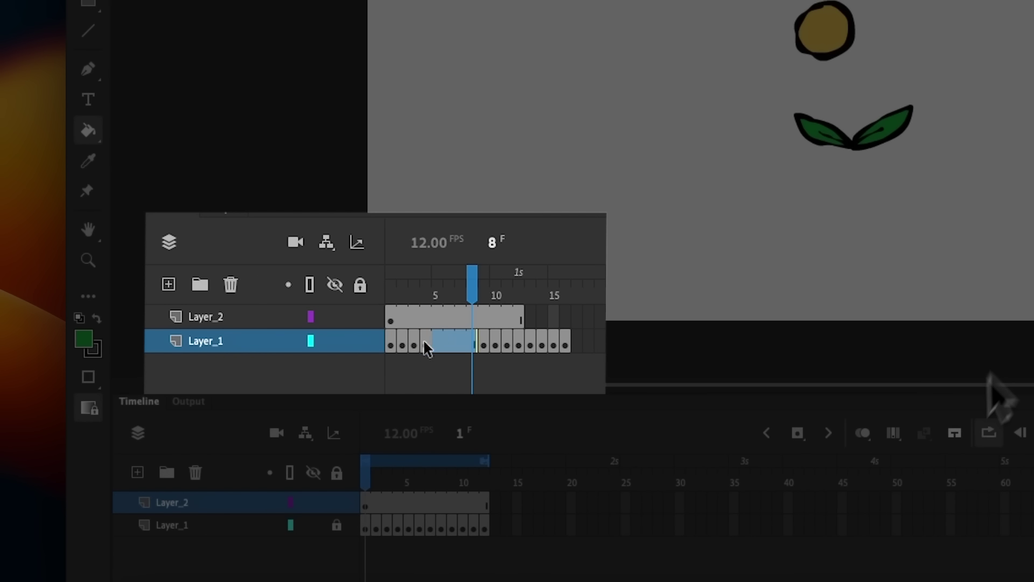
{"action": "left_click", "coordinate": [438, 340]}
{"action": "left_click", "coordinate": [476, 347], "text": "shift"}
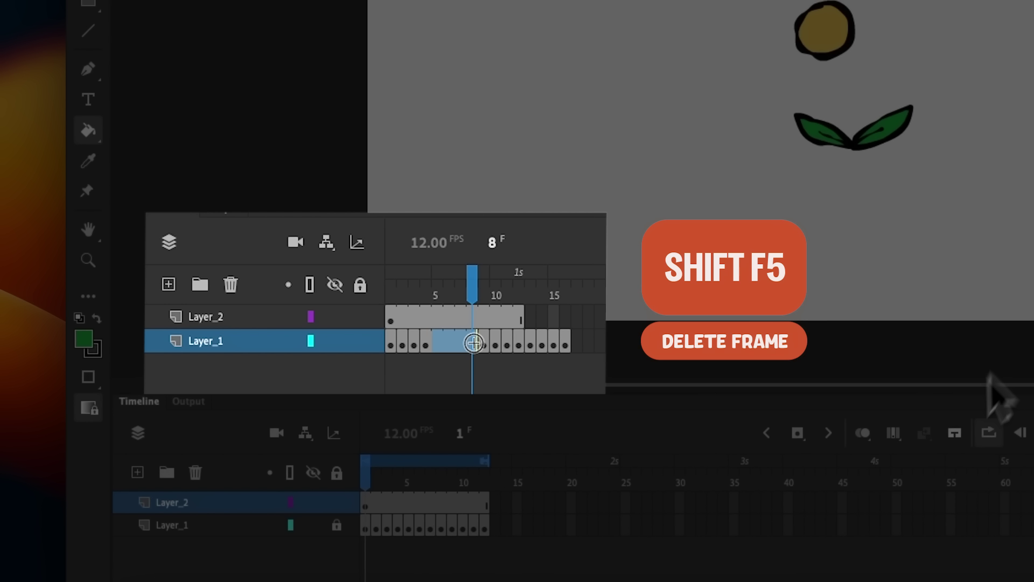
{"action": "key", "text": "shift+F5"}
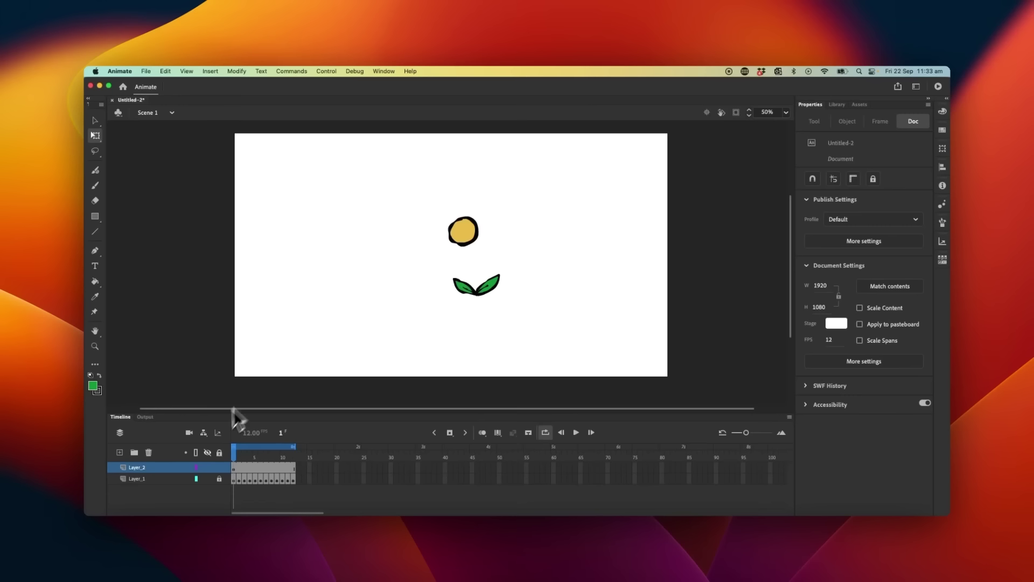
- On a new layer above the locked Layer_2, brush a black stem from the yellow circle down to the leaves on frame 1
{"action": "left_click", "coordinate": [119, 452]}
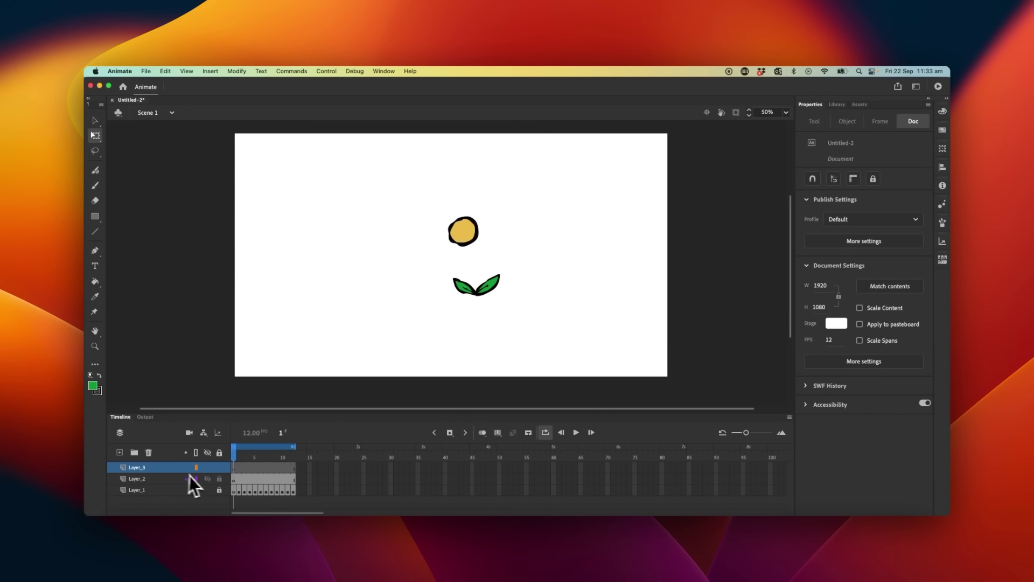
{"action": "left_click", "coordinate": [219, 478]}
{"action": "key", "text": "z"}
{"action": "left_click", "coordinate": [460, 232]}
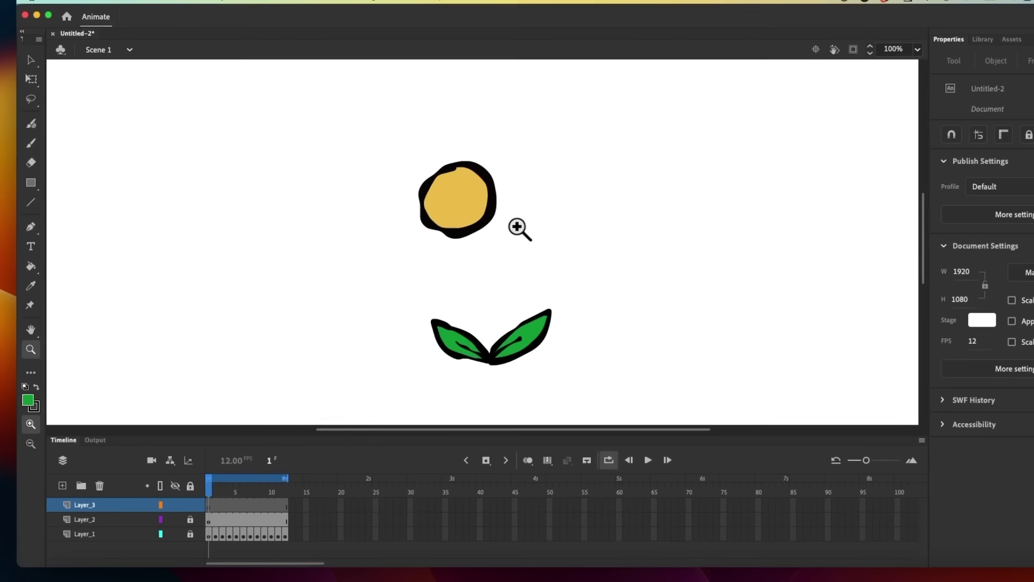
{"action": "left_click", "coordinate": [488, 244]}
{"action": "key", "text": "b"}
{"action": "mouse_move", "coordinate": [405, 158]}
{"action": "left_mouse_down"}
{"action": "mouse_move", "coordinate": [427, 244]}
{"action": "mouse_move", "coordinate": [428, 363]}
{"action": "left_mouse_up"}
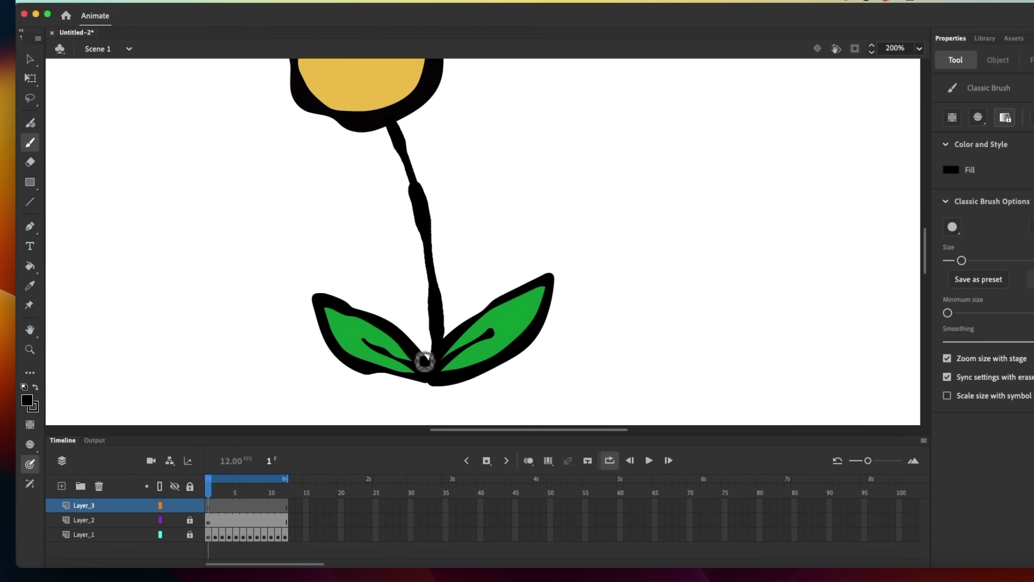
- Using onion skinning as a guide, draw a black stem joining circle and leaves on its own keyframe for frames 2 to 12 of Layer_3
{"action": "key", "text": "period"}
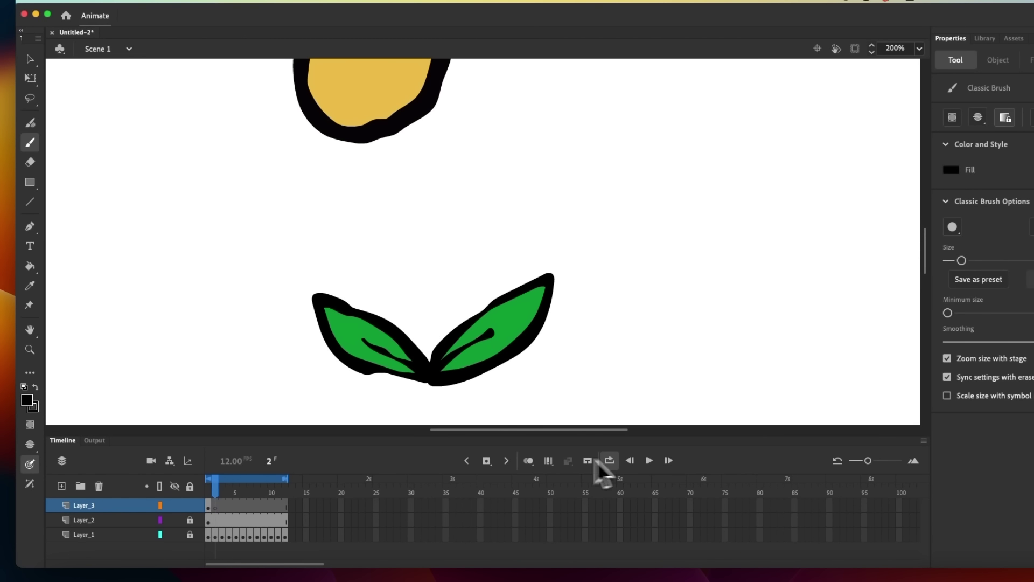
{"action": "left_click", "coordinate": [529, 461]}
{"action": "left_click_drag", "start_coordinate": [396, 132], "coordinate": [429, 203]}
{"action": "left_click_drag", "start_coordinate": [438, 246], "coordinate": [438, 345]}
{"action": "key", "text": "F7"}
{"action": "left_click_drag", "start_coordinate": [410, 147], "coordinate": [438, 365]}
{"action": "key", "text": "F7"}
{"action": "key", "text": "F7"}
{"action": "left_click_drag", "start_coordinate": [539, 141], "coordinate": [437, 366]}
{"action": "key", "text": "F7"}
{"action": "mouse_move", "coordinate": [555, 151]}
{"action": "left_mouse_down"}
{"action": "mouse_move", "coordinate": [519, 197]}
{"action": "mouse_move", "coordinate": [437, 366]}
{"action": "left_mouse_up"}
{"action": "key", "text": "F7"}
{"action": "left_click_drag", "start_coordinate": [506, 158], "coordinate": [437, 372]}
{"action": "key", "text": "F7"}
{"action": "left_click_drag", "start_coordinate": [429, 203], "coordinate": [437, 374]}
{"action": "key", "text": "F7"}
{"action": "left_click_drag", "start_coordinate": [392, 236], "coordinate": [437, 377]}
{"action": "key", "text": "F7"}
{"action": "key", "text": "F7"}
{"action": "left_click_drag", "start_coordinate": [409, 167], "coordinate": [437, 380]}
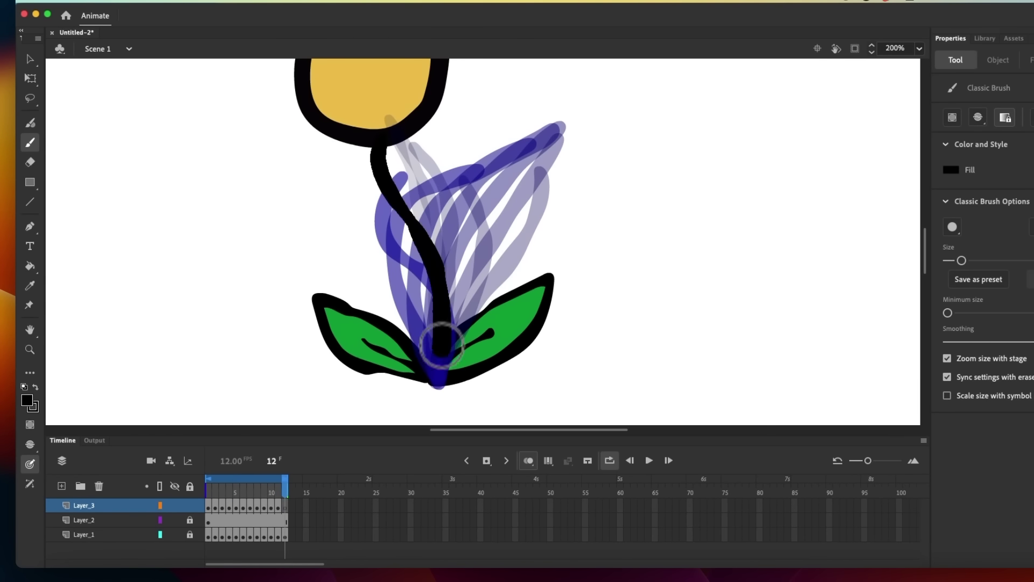
{"action": "left_click", "coordinate": [528, 460]}
- Play back the complete flower animation on the stage with looping enabled
{"action": "key", "text": "z"}
{"action": "left_click", "coordinate": [494, 184], "text": "alt"}
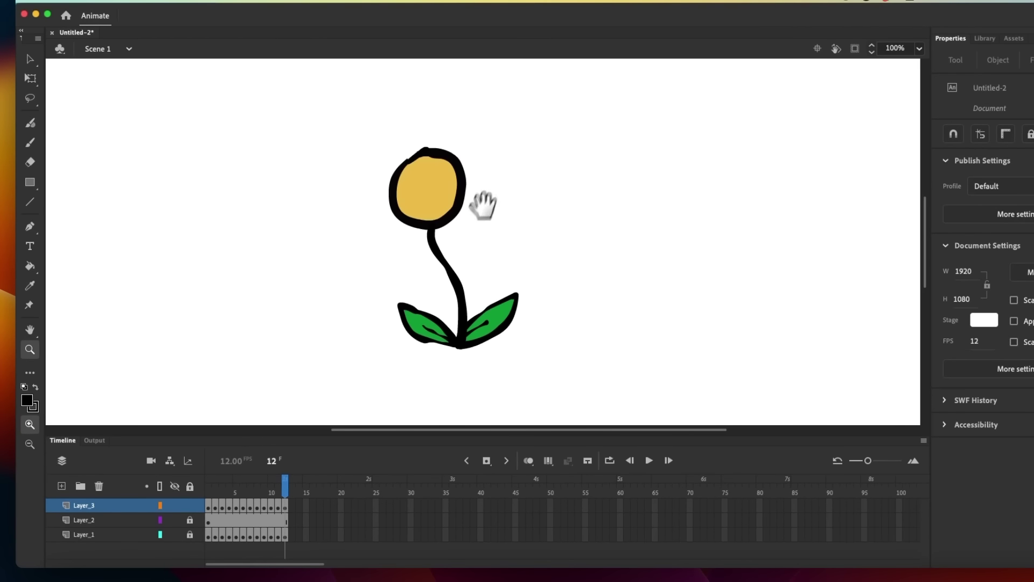
{"action": "left_click_drag", "start_coordinate": [485, 203], "coordinate": [543, 258]}
{"action": "left_click", "coordinate": [647, 460]}
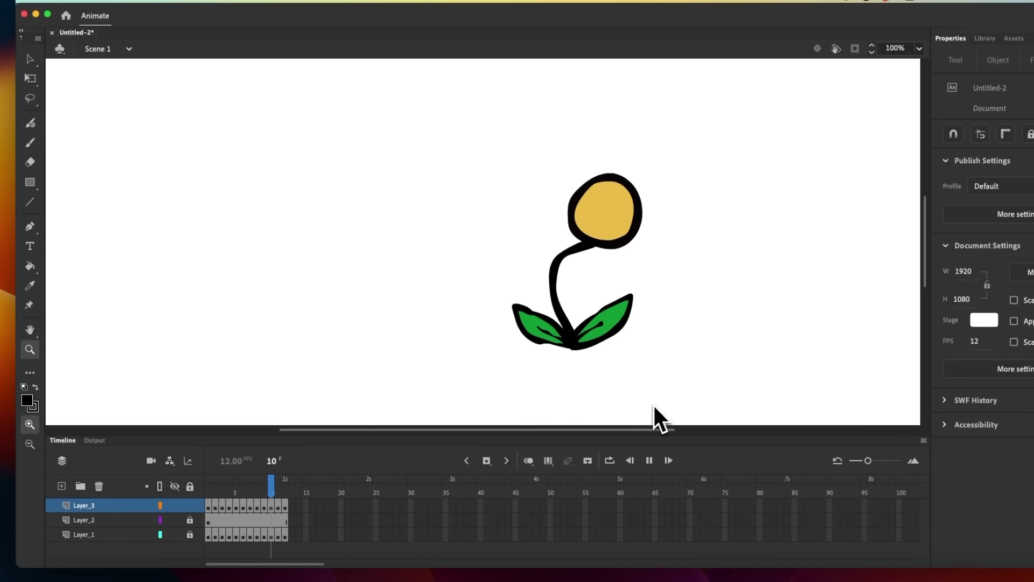
{"action": "key", "text": "alt+shift+l"}
{"action": "key", "text": "Return"}
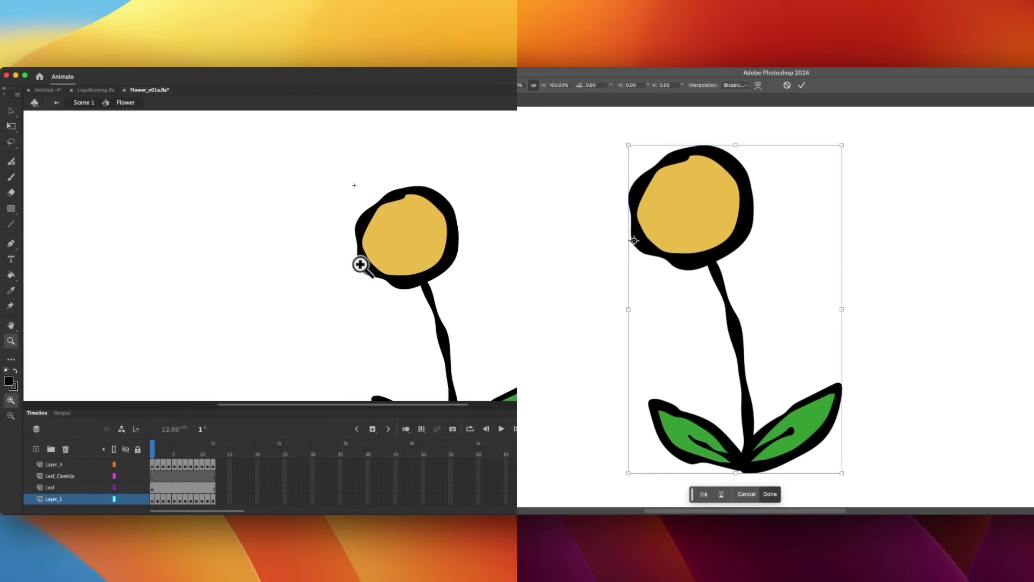
- Enlarge the flower's outline in Animate and Photoshop to compare vector and bitmap edges
{"action": "scroll", "coordinate": [361, 267], "scroll_direction": "up", "scroll_amount": 10}
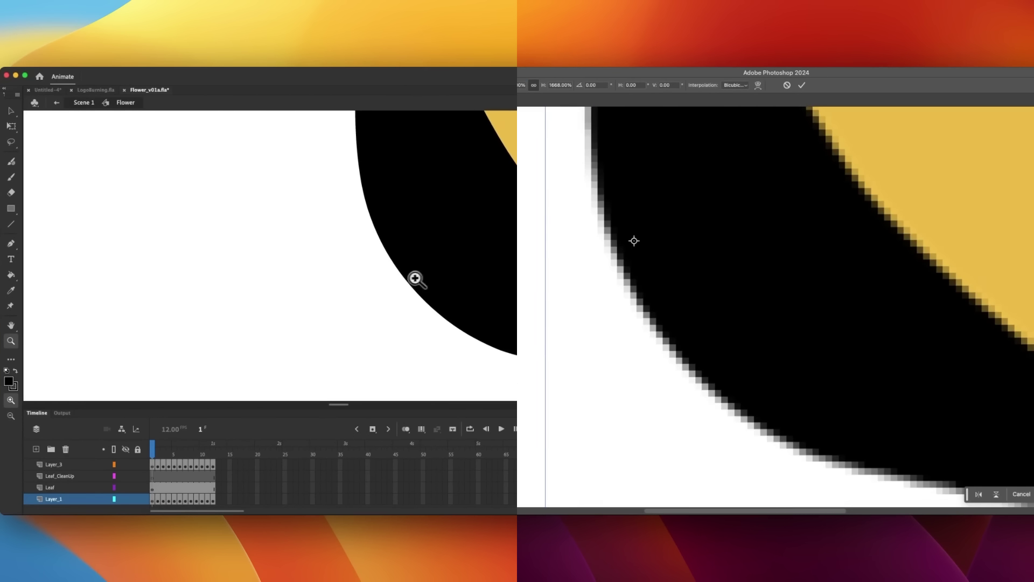
{"action": "left_click_drag", "start_coordinate": [544, 85], "coordinate": [646, 86]}
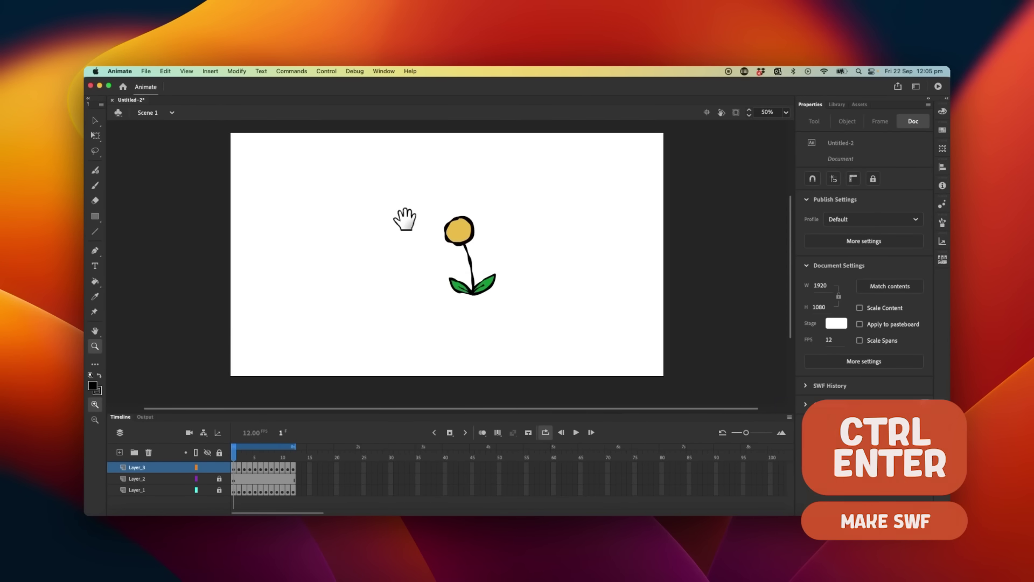
- Test the flower animation as an SWF movie and close the preview
{"action": "key", "text": "ctrl+Return"}
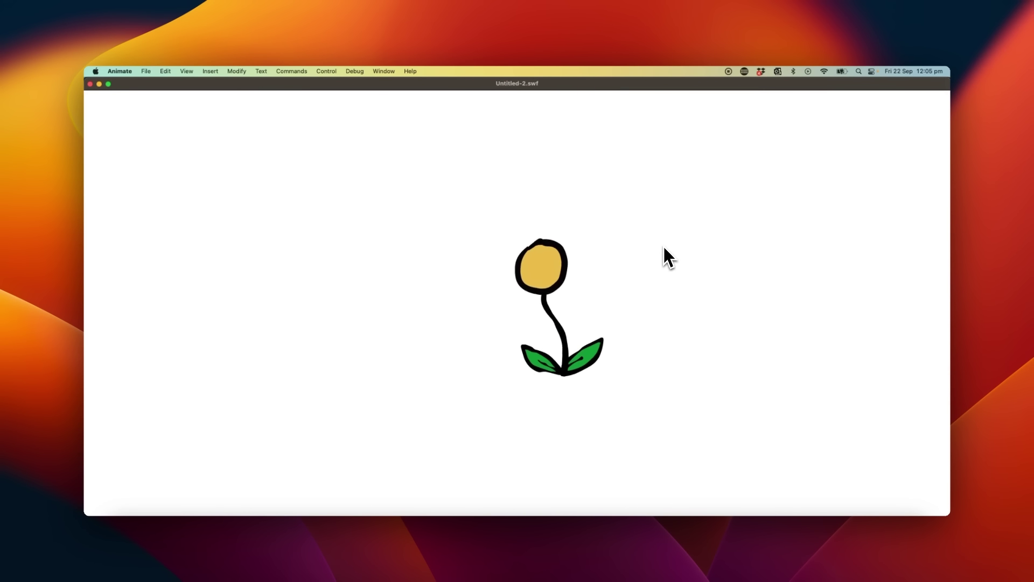
{"action": "left_click", "coordinate": [90, 84]}
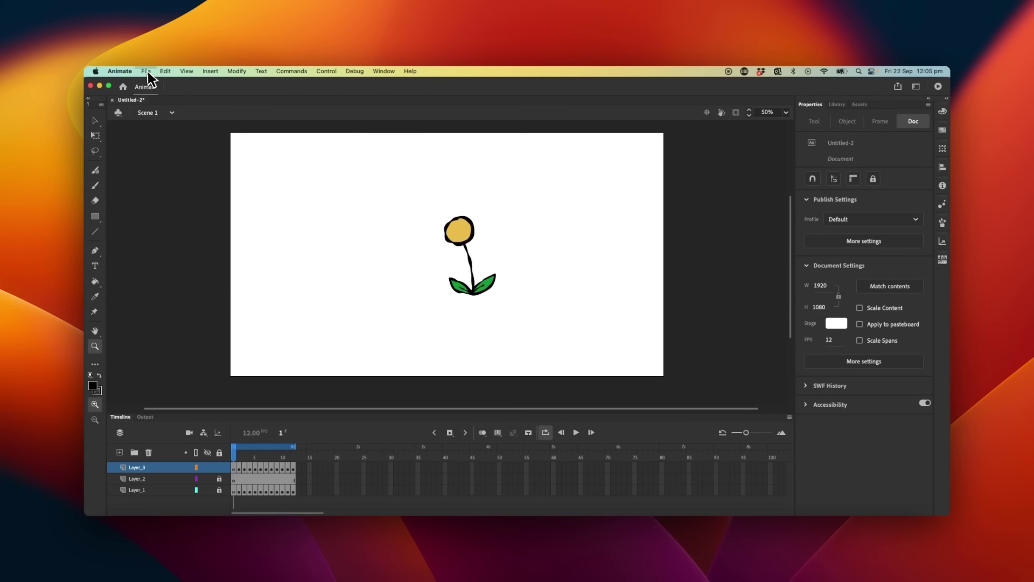
- Save the document as Flower_v01.fla in the 05_anim folder
{"action": "left_click", "coordinate": [146, 71]}
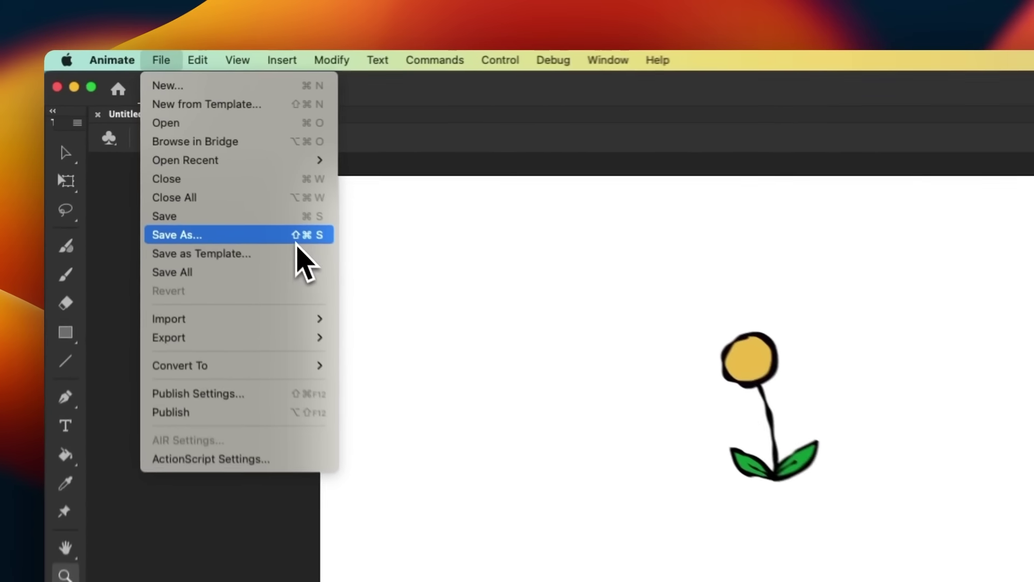
{"action": "left_click", "coordinate": [219, 165]}
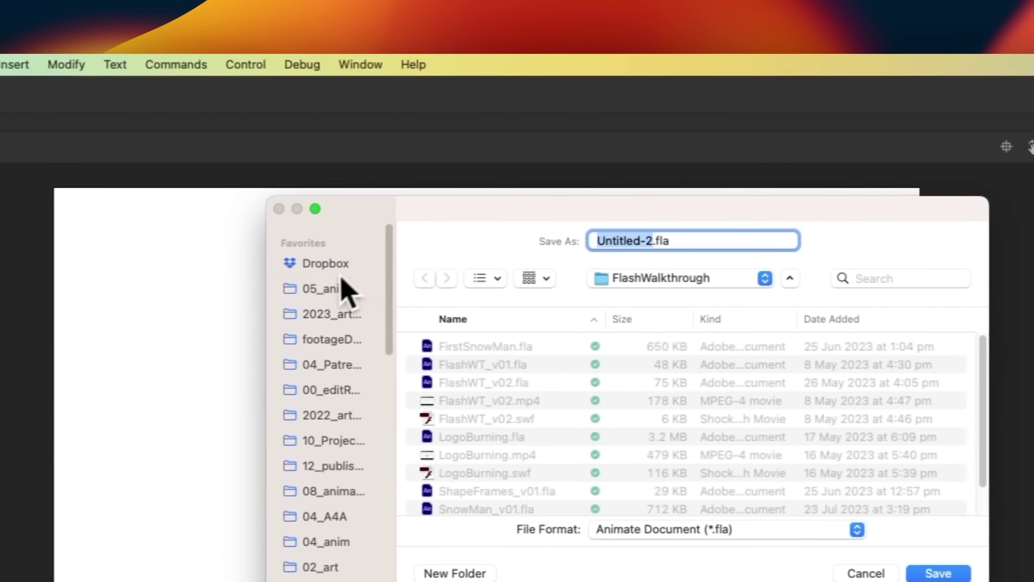
{"action": "left_click", "coordinate": [345, 291]}
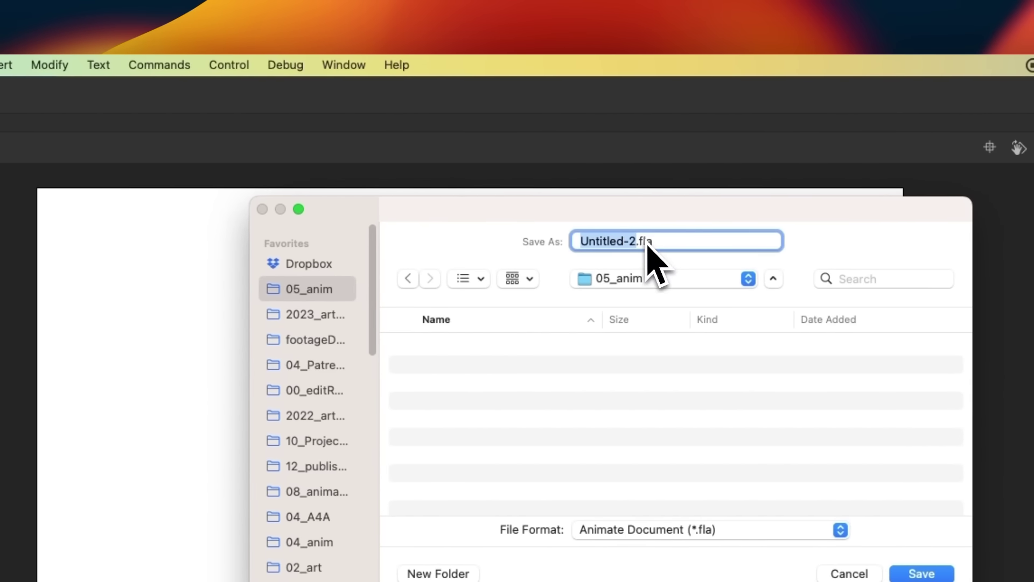
{"action": "type", "text": "Flow"}
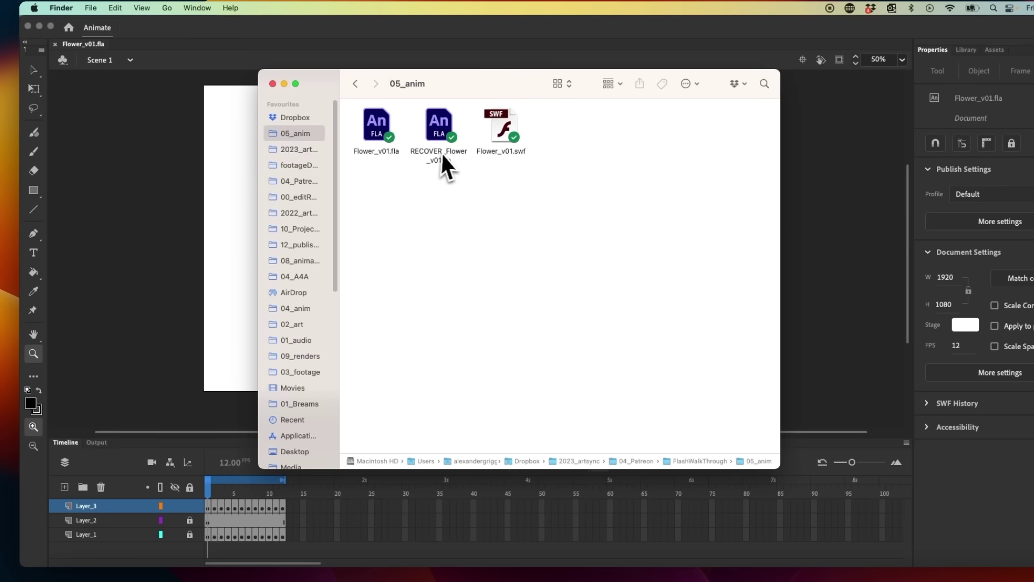
- Open Flower_v01.swf from the 05_anim folder in Flash Player to view it, and close the player and folder
{"action": "left_click", "coordinate": [499, 132]}
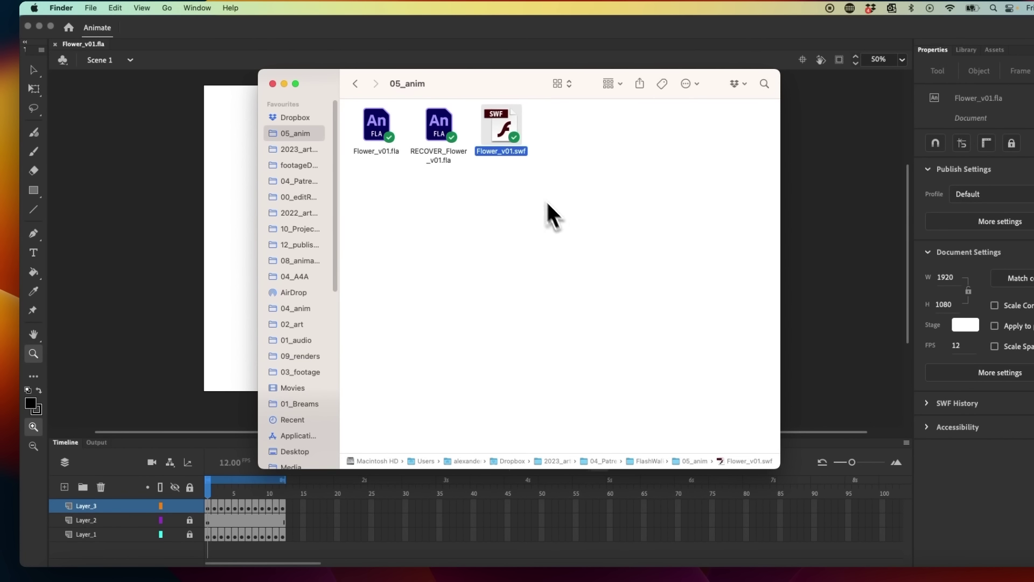
{"action": "double_click", "coordinate": [509, 131]}
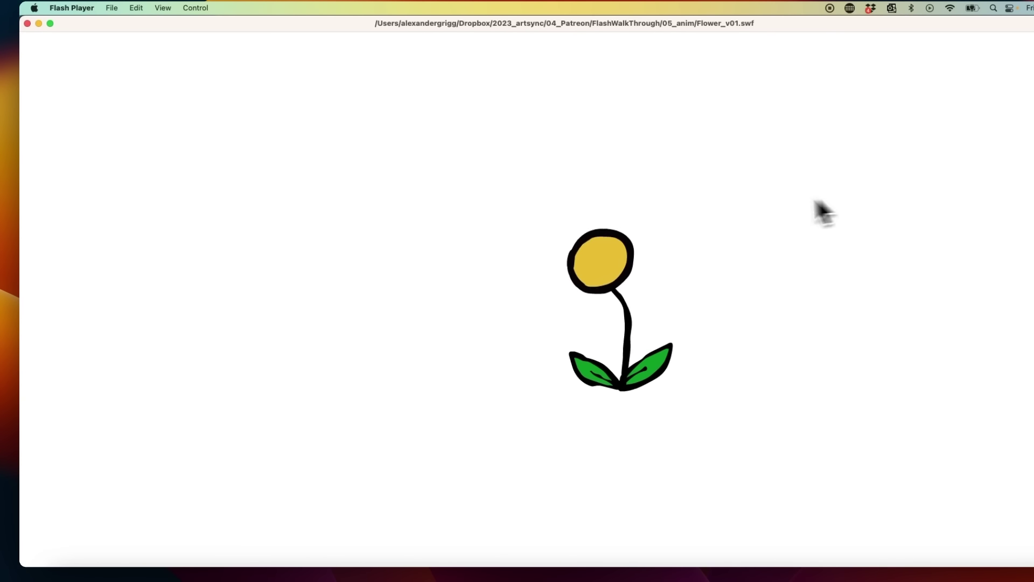
{"action": "key", "text": "super+q"}
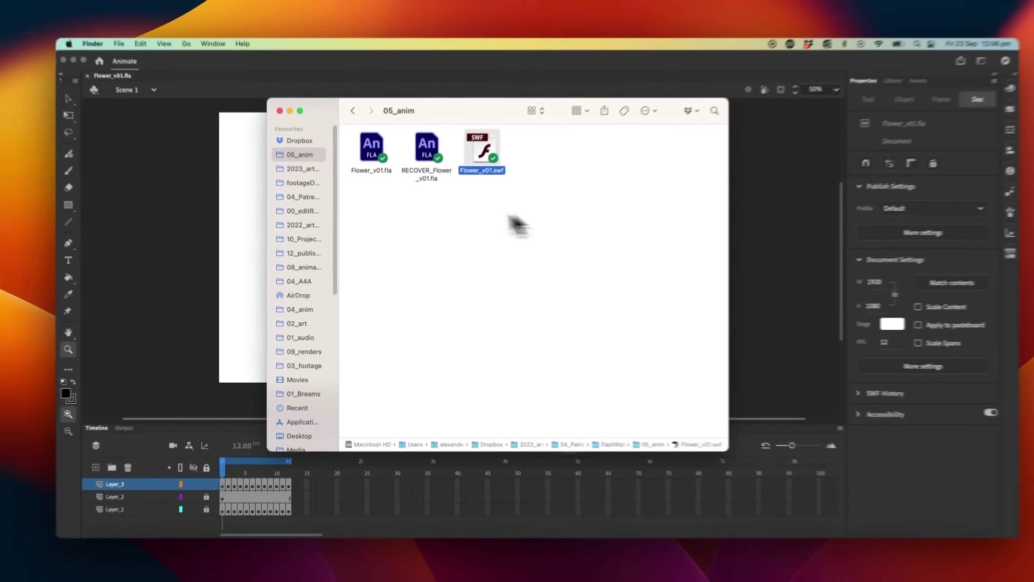
{"action": "key", "text": "super+w"}
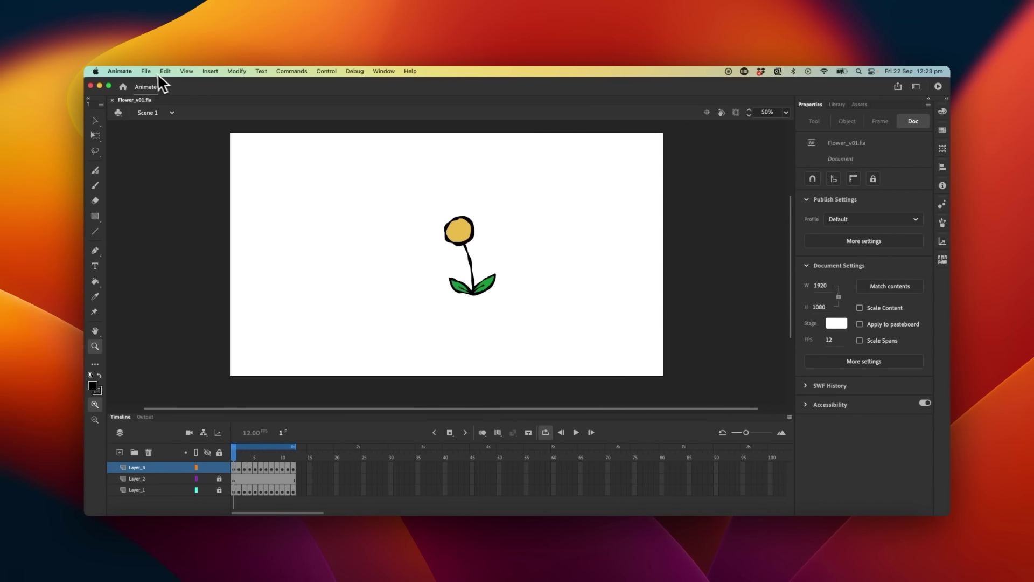
- Open the video/media export settings for the flower document
{"action": "left_click", "coordinate": [146, 71]}
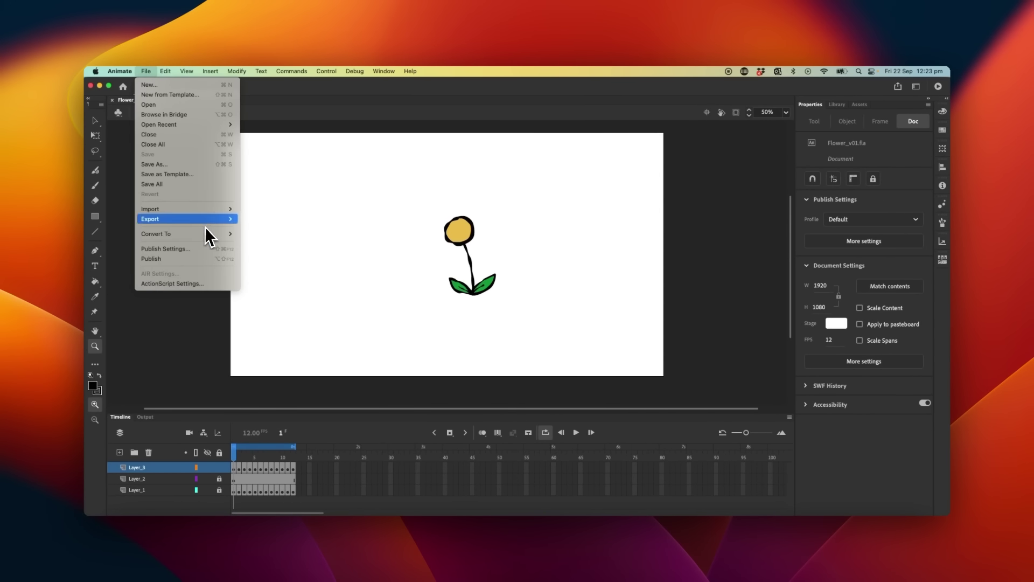
{"action": "mouse_move", "coordinate": [217, 227]}
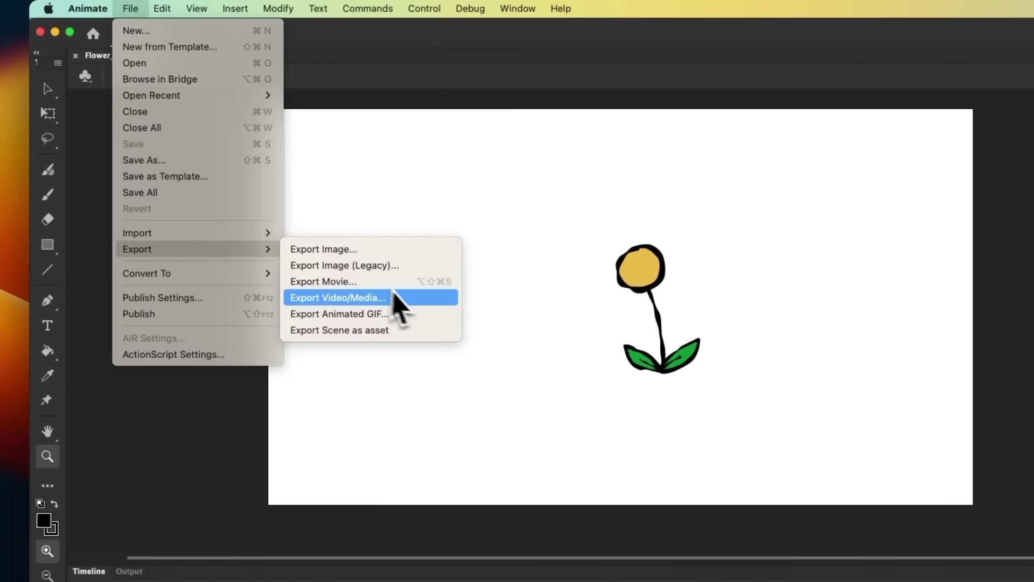
{"action": "left_click", "coordinate": [403, 300]}
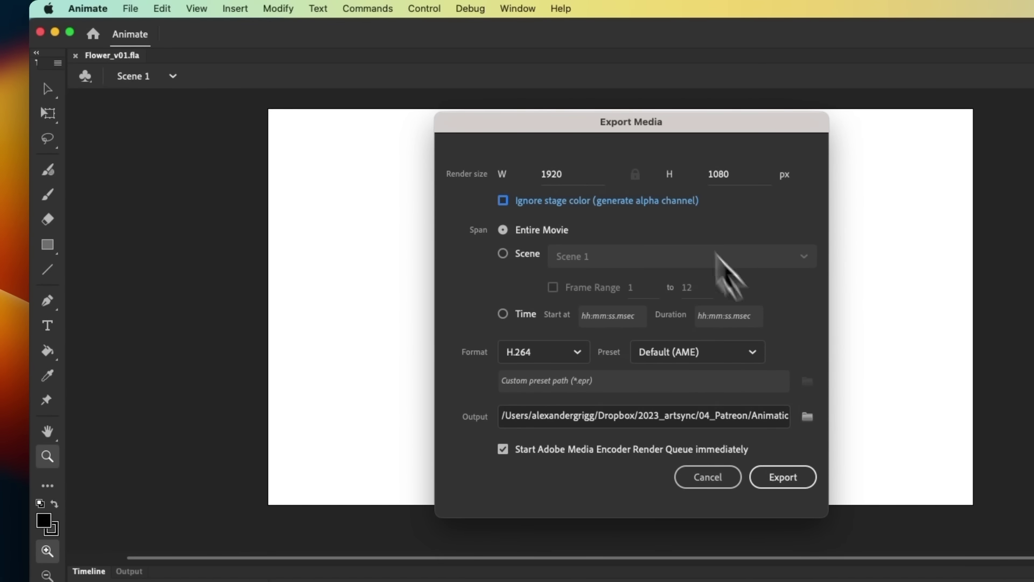
{"action": "left_click_drag", "start_coordinate": [625, 131], "coordinate": [592, 113]}
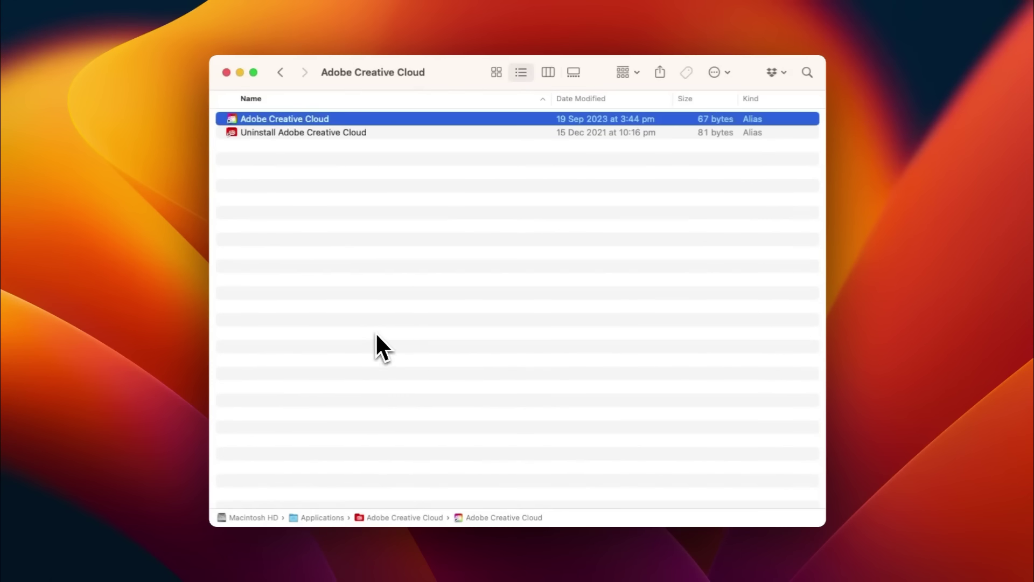
- Open Adobe Creative Cloud and look through the list of all desktop apps
{"action": "left_click", "coordinate": [439, 311]}
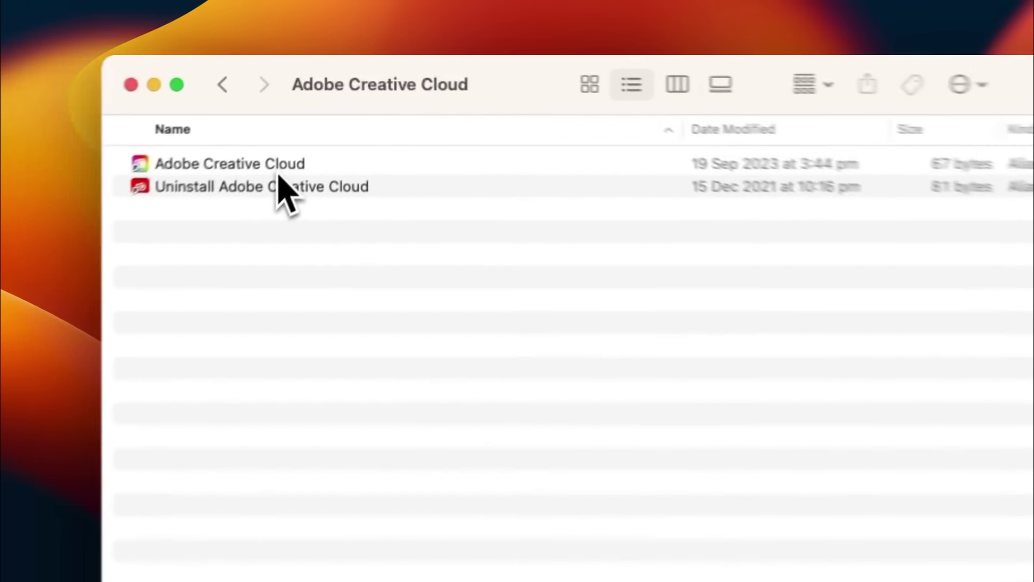
{"action": "double_click", "coordinate": [278, 172]}
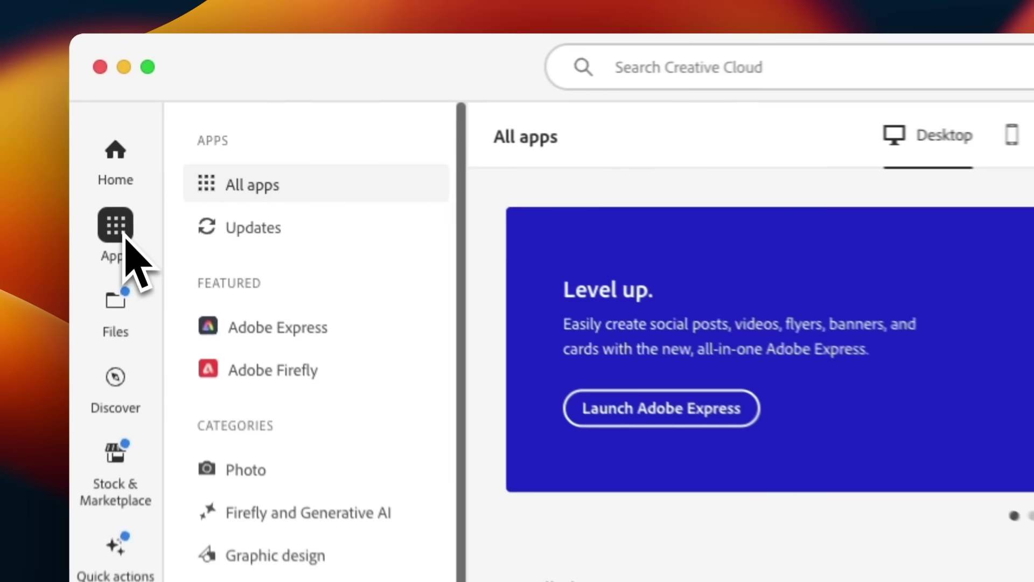
{"action": "scroll", "coordinate": [662, 446], "scroll_direction": "down", "scroll_amount": 15}
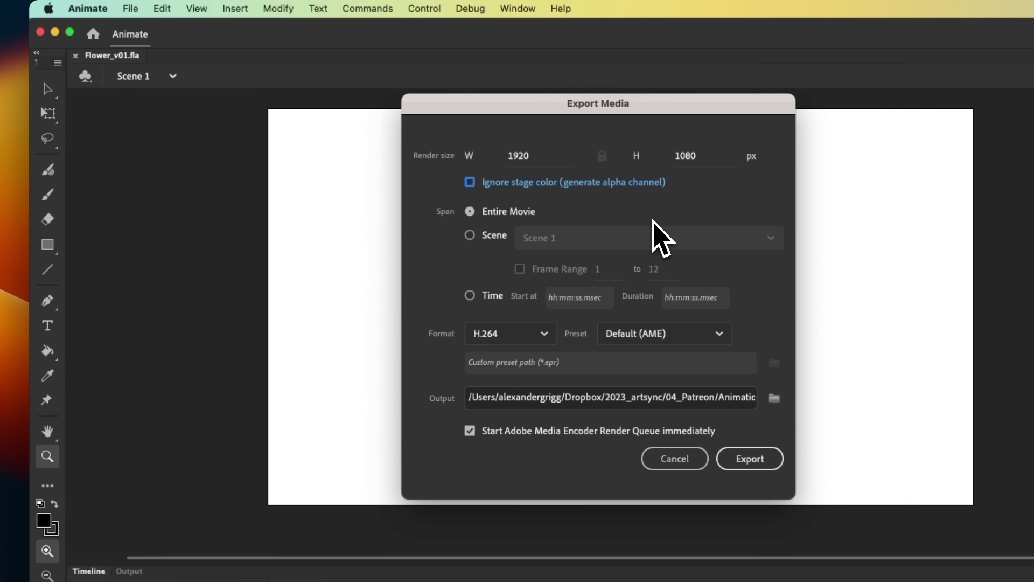
- Launch Media Encoder and export the entire movie from Animate as a 1920 by 1080 H.264 video with the Default (AME) preset
{"action": "key", "text": "super+space"}
{"action": "type", "text": "me"}
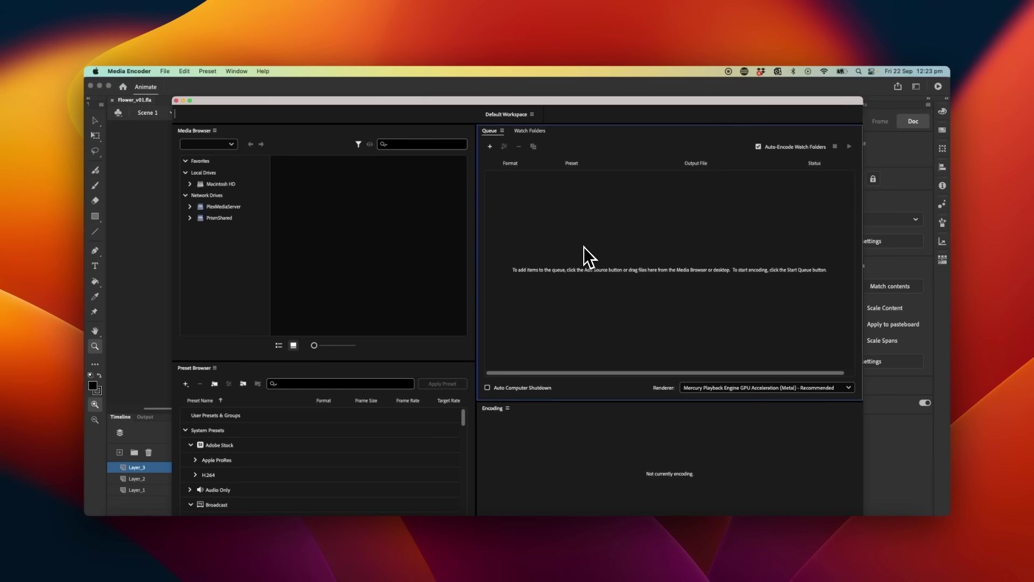
{"action": "key", "text": "super+Tab"}
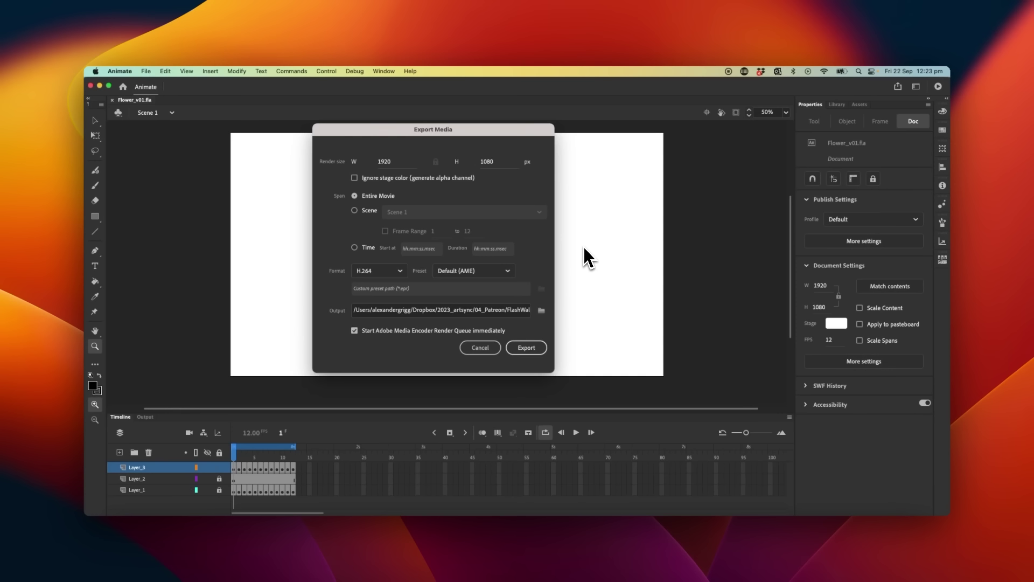
{"action": "left_click", "coordinate": [525, 348]}
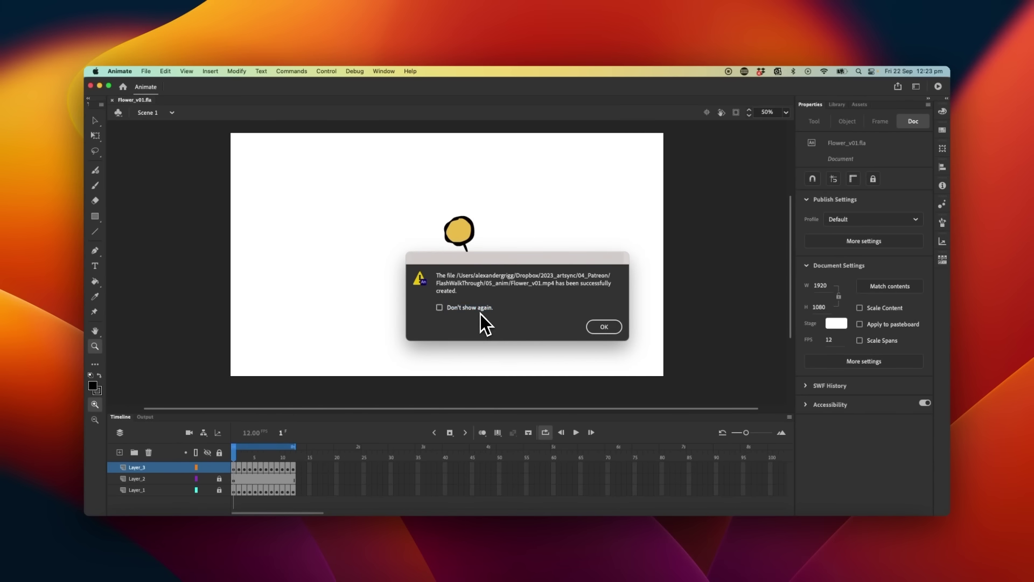
- Check the Media Encoder queue, and play the exported Flower_v01.mp4 from the 05_anim folder in QuickTime Player
{"action": "key", "text": "super+Tab"}
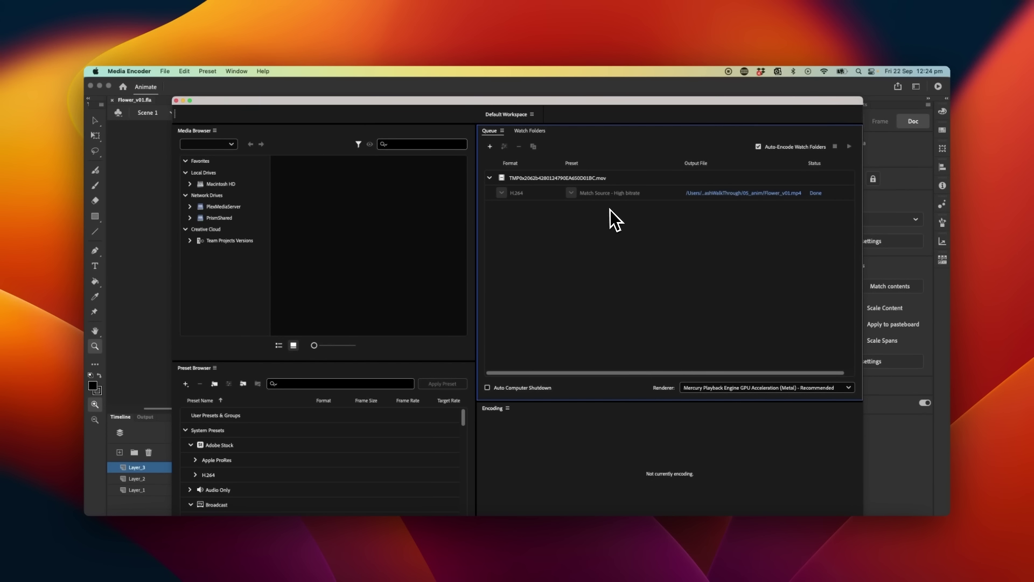
{"action": "key", "text": "super+Tab"}
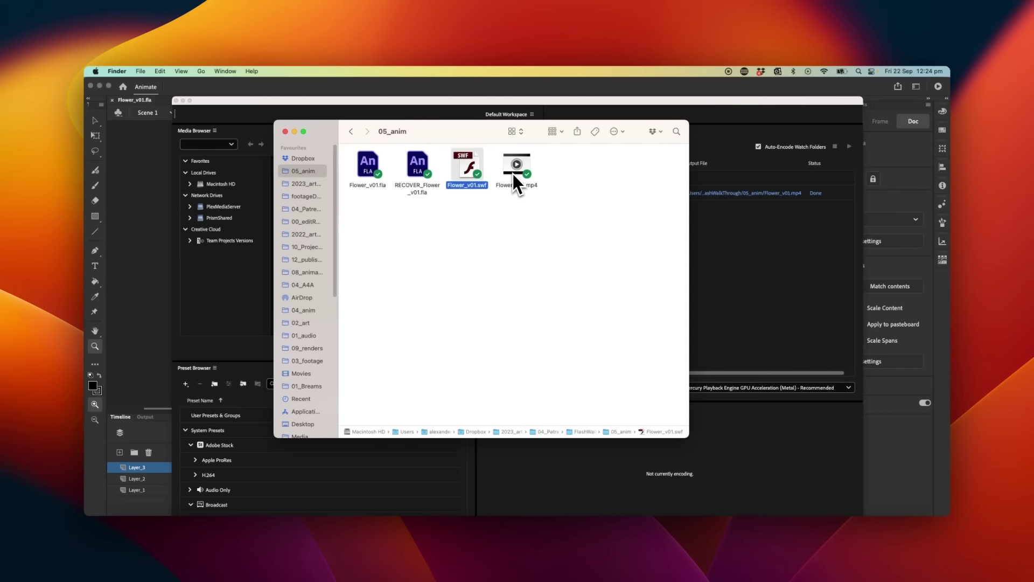
{"action": "left_click_drag", "start_coordinate": [506, 173], "coordinate": [493, 173]}
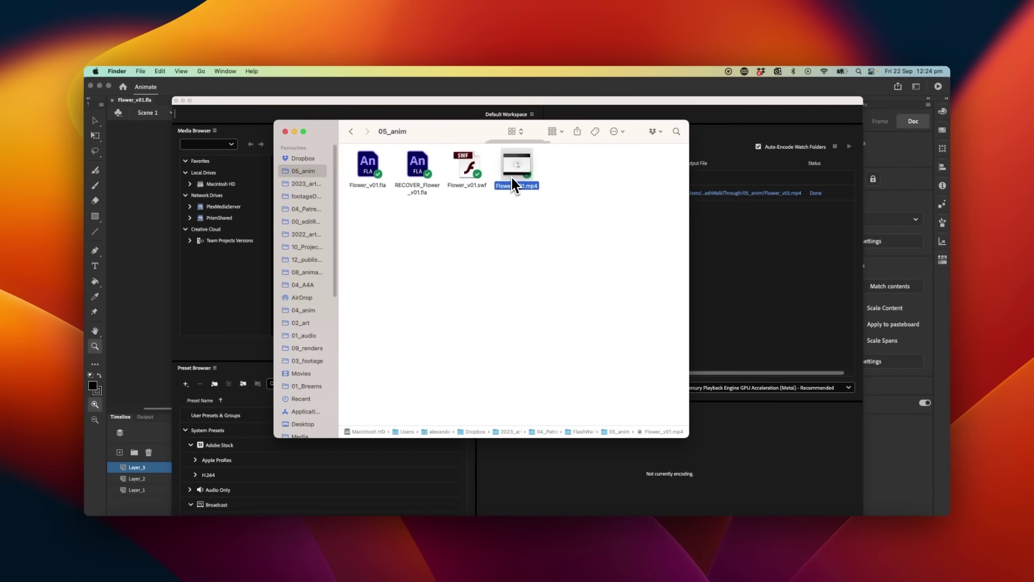
{"action": "double_click", "coordinate": [509, 174]}
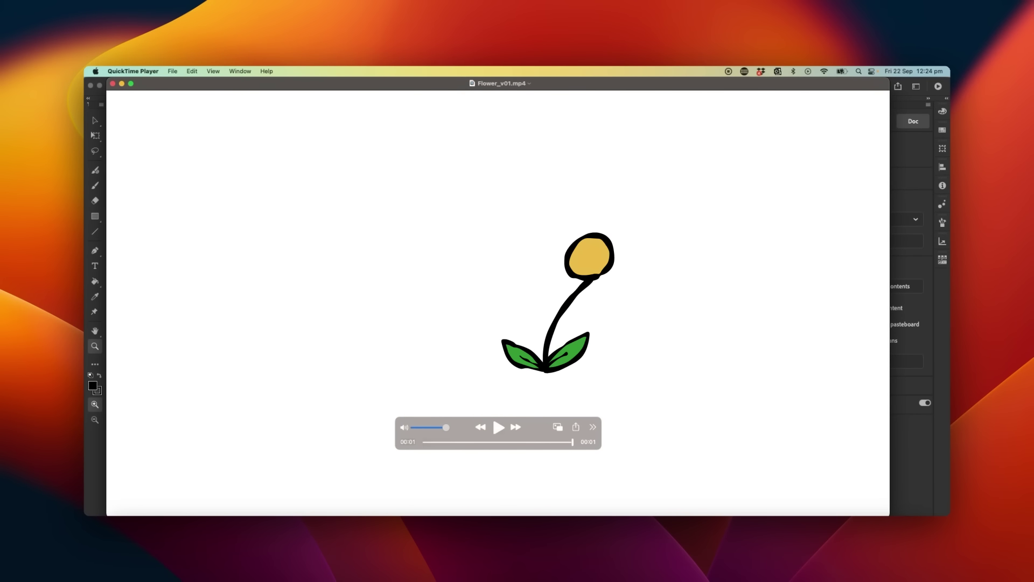
{"action": "key", "text": "space"}
{"action": "key", "text": "space"}
{"action": "key", "text": "space"}
{"action": "key", "text": "space"}
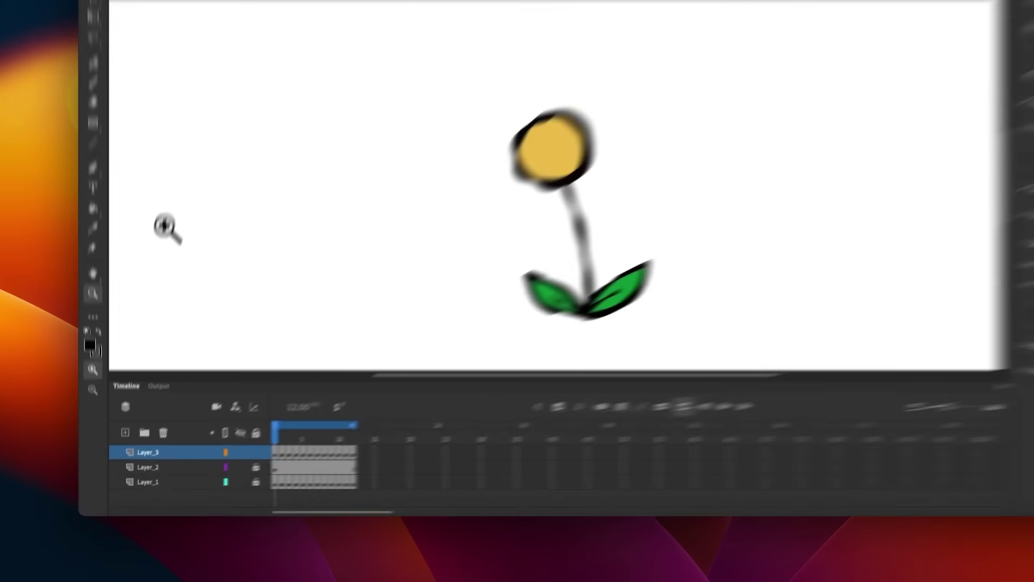
- Add a new layer above Layer_3, lock Layer_3, and brush two eyes and a smile onto the yellow flower head
{"action": "left_click", "coordinate": [120, 452]}
{"action": "left_click", "coordinate": [220, 478]}
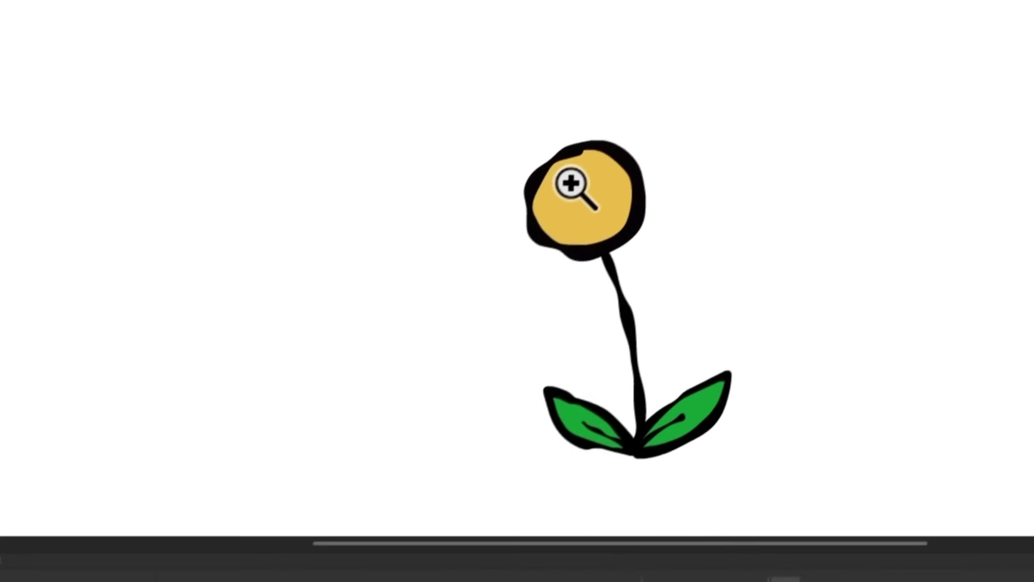
{"action": "left_click", "coordinate": [573, 183]}
{"action": "key", "text": "b"}
{"action": "left_click", "coordinate": [543, 294]}
{"action": "left_click", "coordinate": [609, 255]}
{"action": "mouse_move", "coordinate": [559, 331]}
{"action": "left_mouse_down"}
{"action": "mouse_move", "coordinate": [611, 324]}
{"action": "mouse_move", "coordinate": [631, 281]}
{"action": "left_mouse_up"}
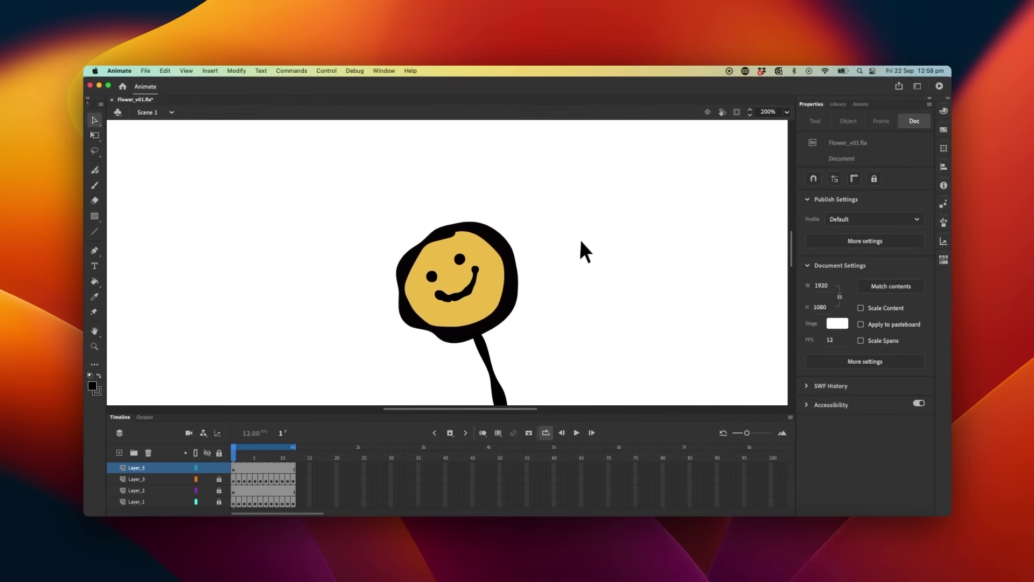
{"action": "key", "text": "Return"}
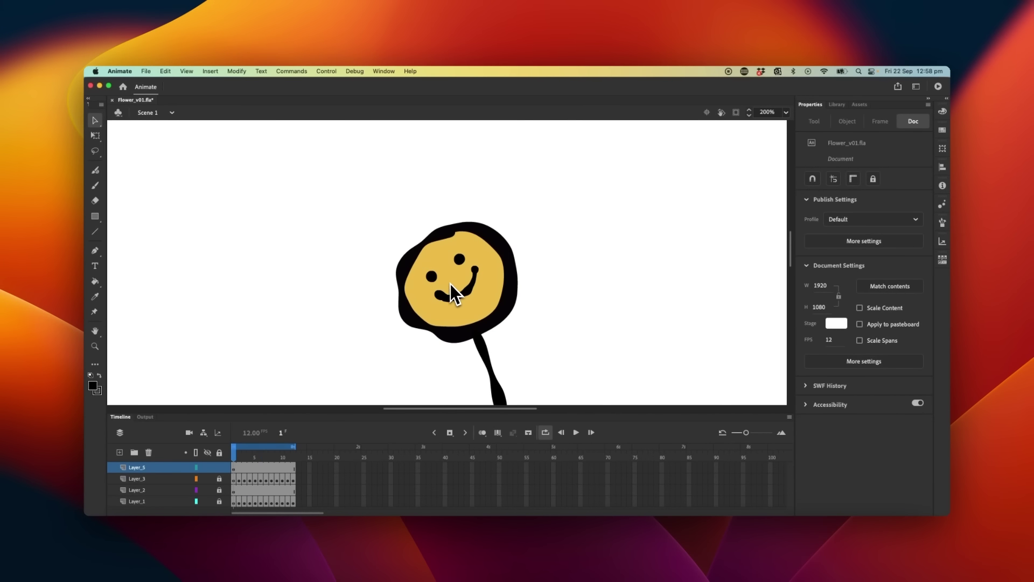
- Select both eyes and the mouth and convert them to a Graphic symbol named FlowerFace
{"action": "left_click", "coordinate": [429, 277]}
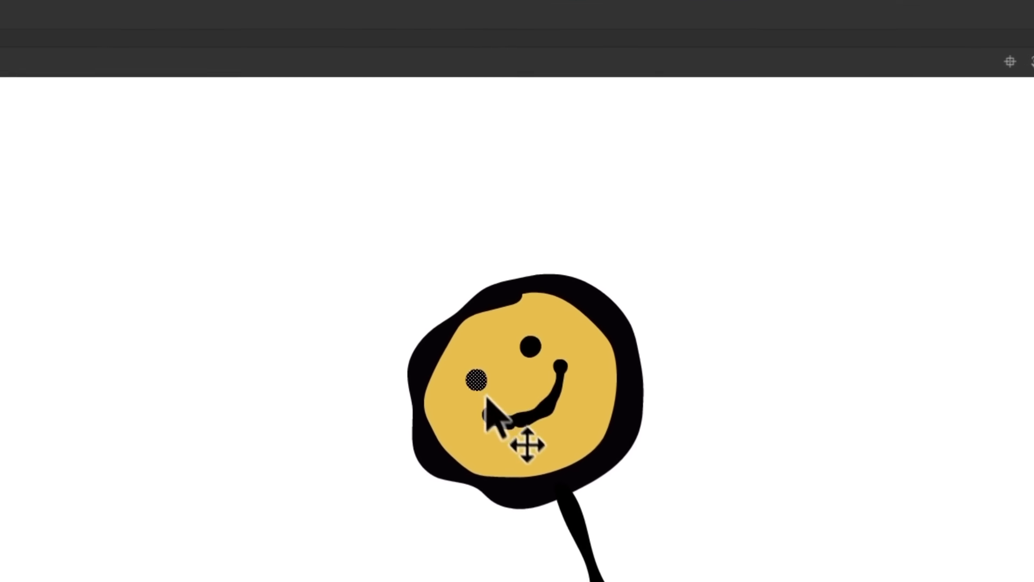
{"action": "left_click", "coordinate": [536, 351], "text": "shift"}
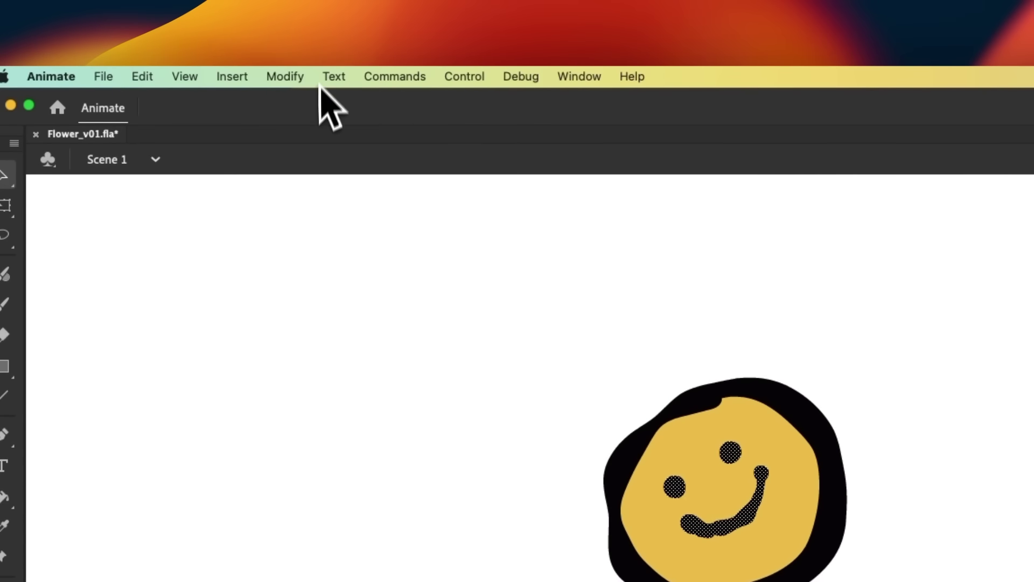
{"action": "left_click", "coordinate": [285, 76]}
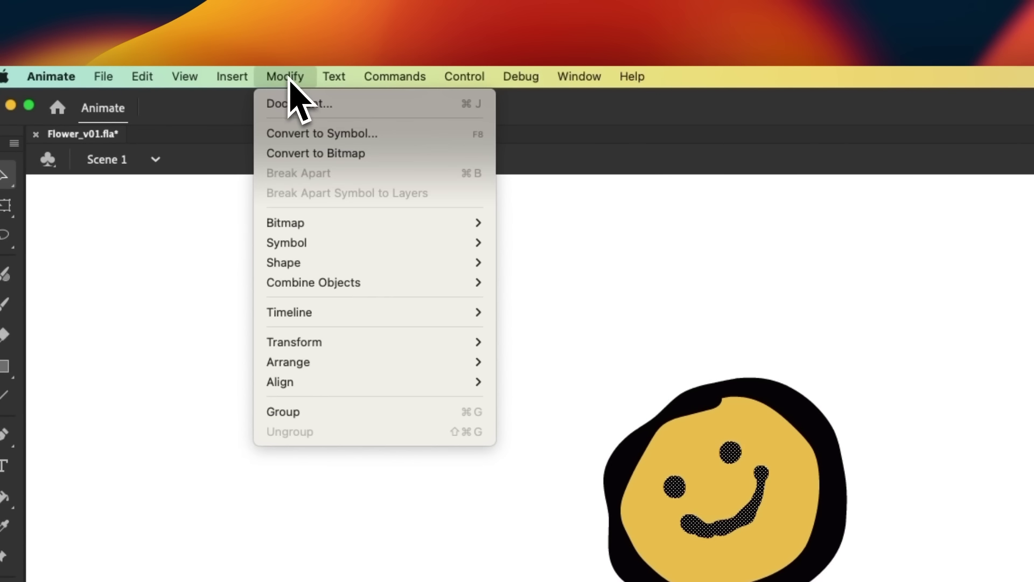
{"action": "left_click", "coordinate": [312, 134]}
{"action": "left_click", "coordinate": [729, 267]}
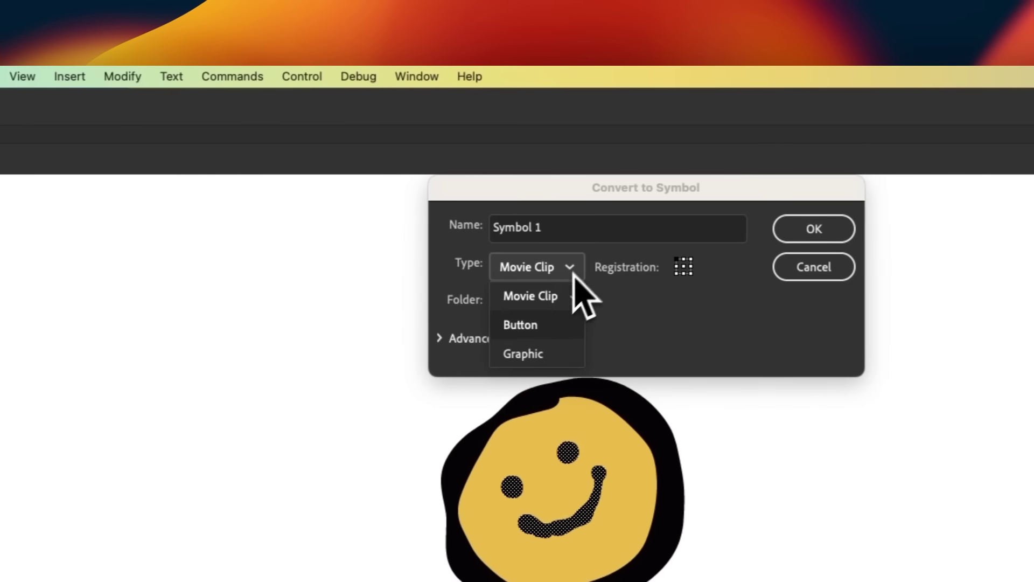
{"action": "left_click", "coordinate": [696, 350]}
{"action": "left_click_drag", "start_coordinate": [538, 231], "coordinate": [462, 249]}
{"action": "type", "text": "FlowerFace"}
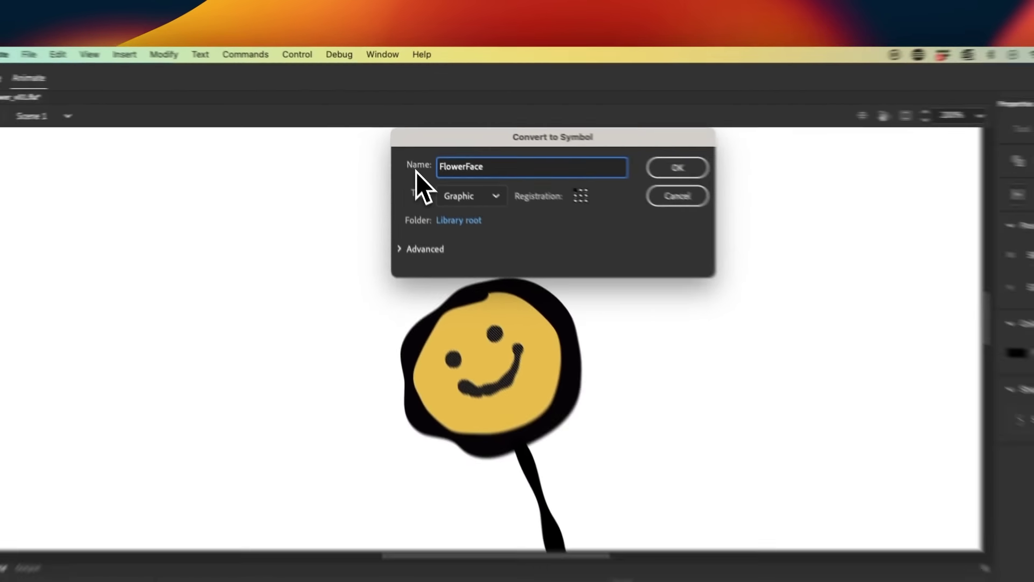
{"action": "key", "text": "Return"}
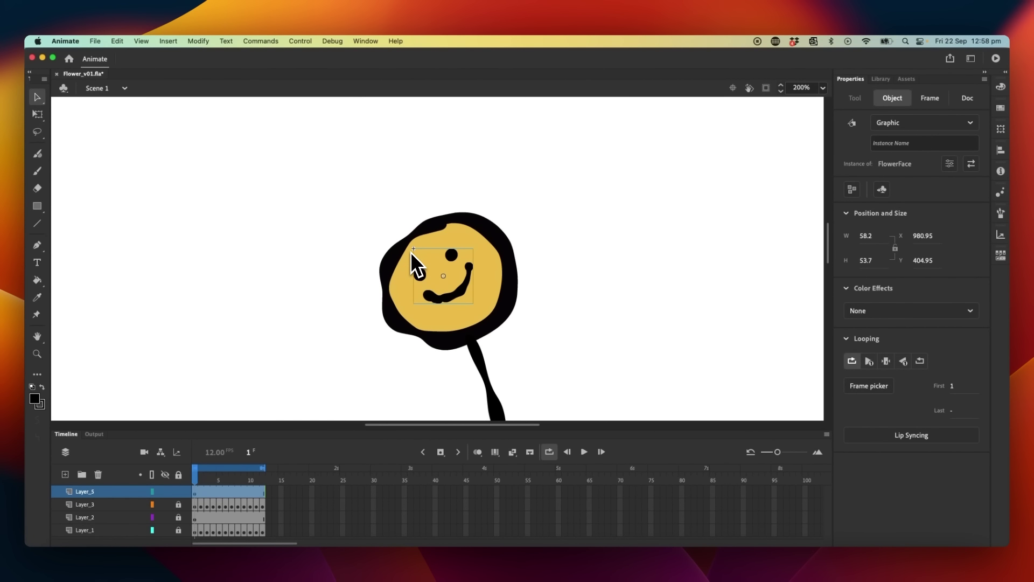
- Nudge the FlowerFace symbol on frame 1 to about X 983.45, Y 404.45 so it sits centred in the flower head
{"action": "left_click", "coordinate": [195, 492]}
{"action": "left_click", "coordinate": [543, 251]}
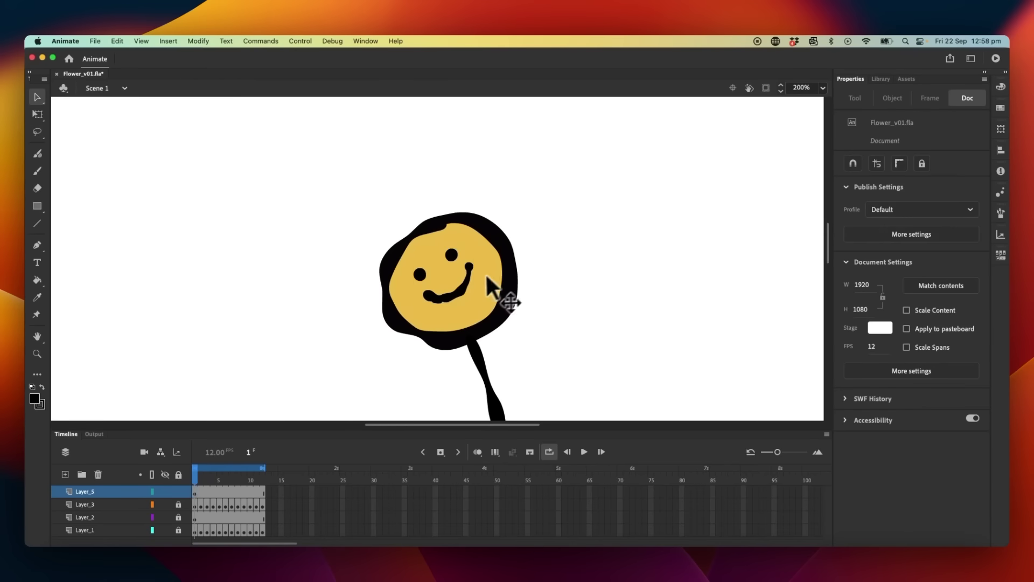
{"action": "left_click", "coordinate": [461, 284]}
{"action": "left_click_drag", "start_coordinate": [461, 283], "coordinate": [463, 283]}
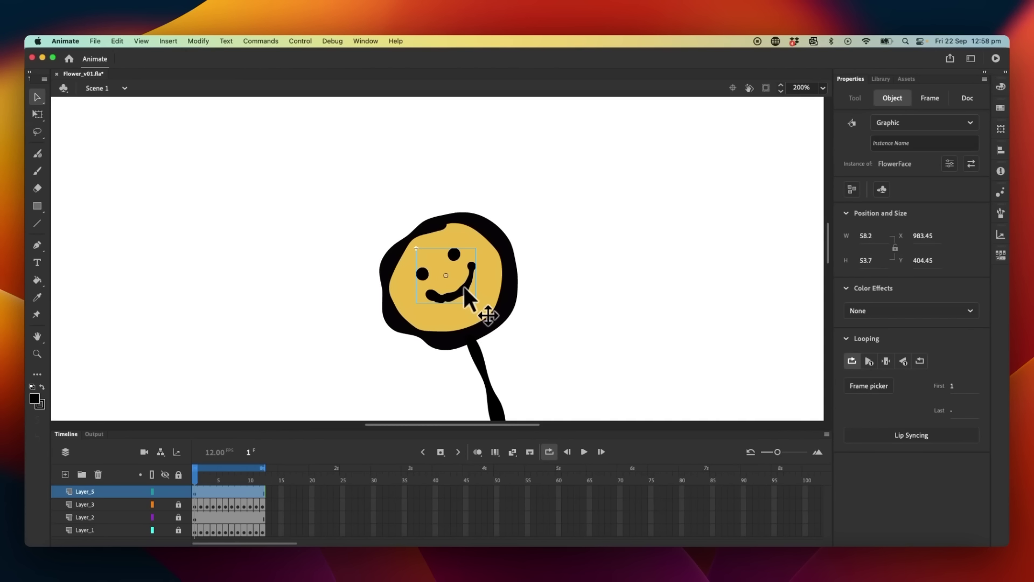
- Add Layer_5 keyframes on frames 2 to 6 and reposition the FlowerFace symbol to follow the moving flower head
{"action": "left_click", "coordinate": [198, 490]}
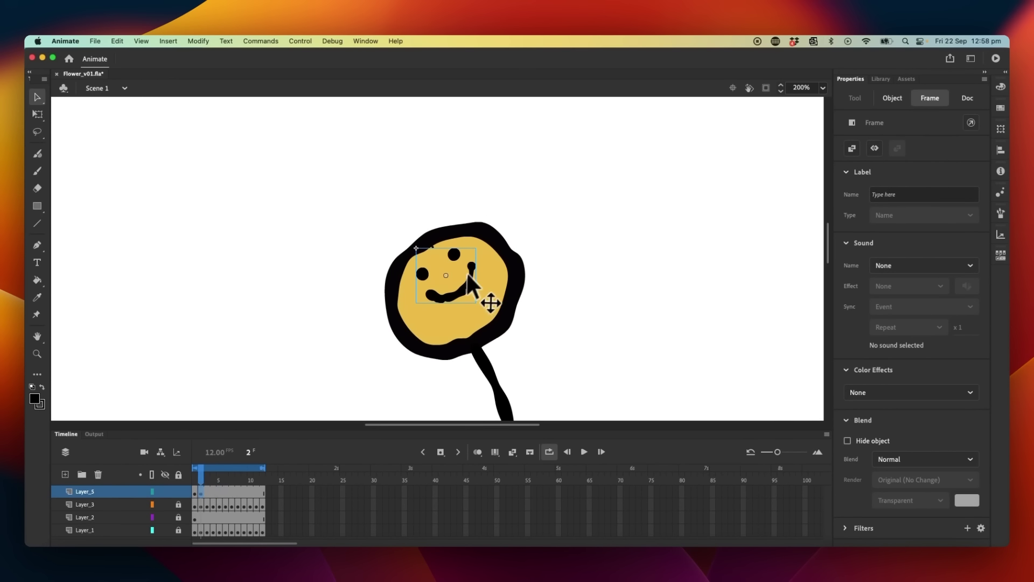
{"action": "left_click_drag", "start_coordinate": [466, 272], "coordinate": [468, 289]}
{"action": "key", "text": "F6"}
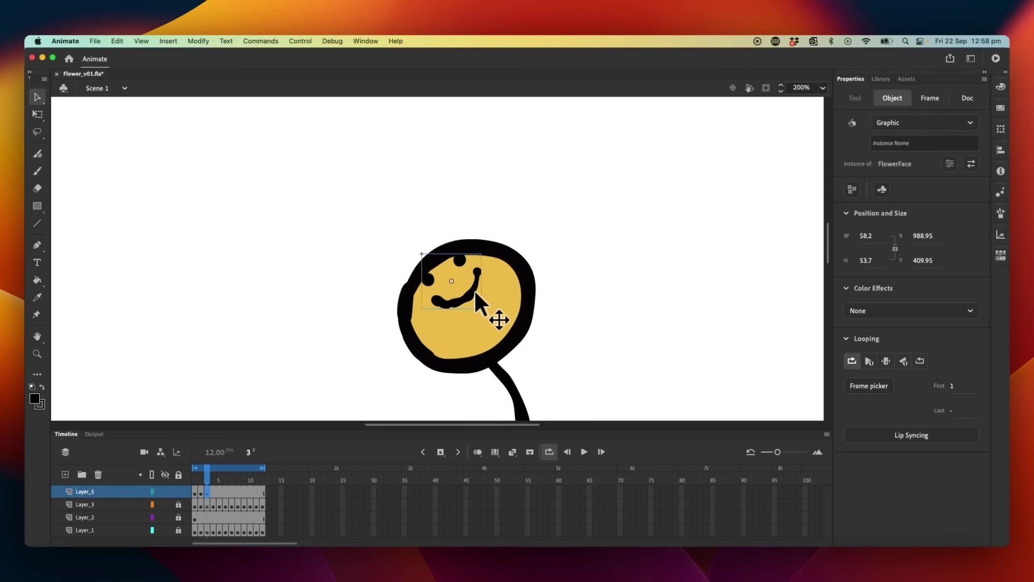
{"action": "key", "text": "F6"}
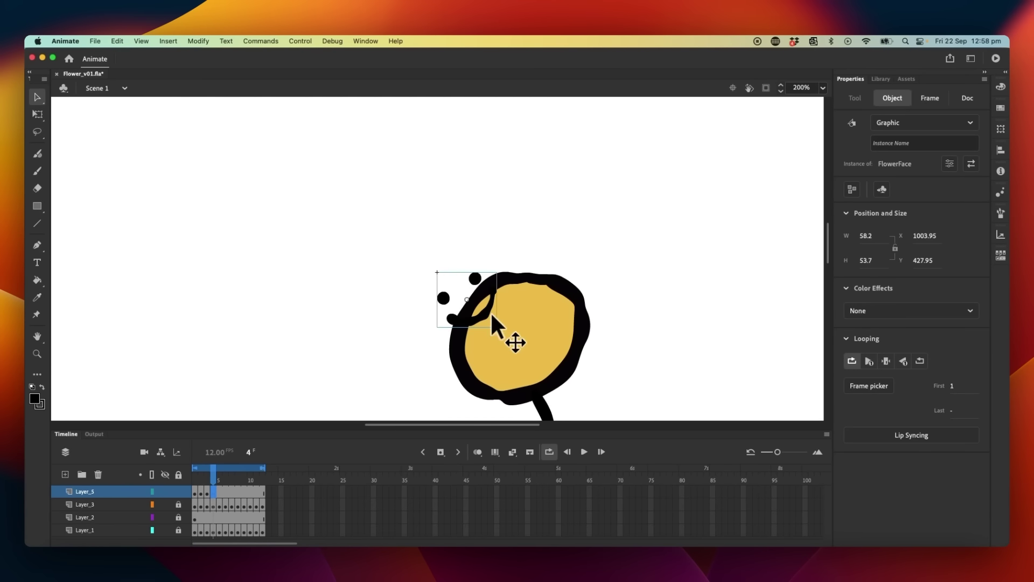
{"action": "left_click_drag", "start_coordinate": [496, 322], "coordinate": [632, 305]}
{"action": "key", "text": "F6"}
{"action": "key", "text": "F6"}
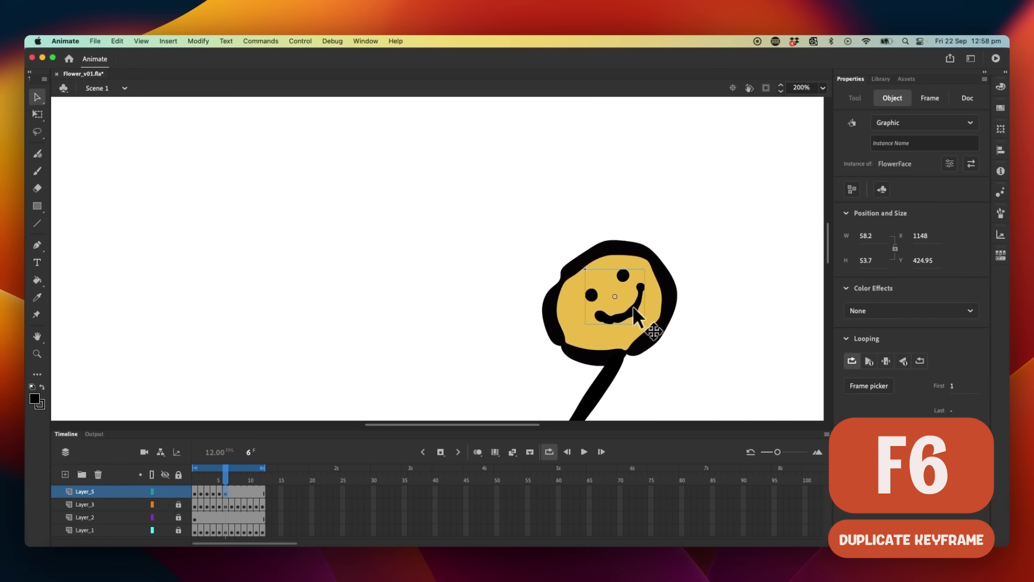
- Continue duplicating the face keyframes through frame 10, placing the FlowerFace symbol inside the flower head on each frame
{"action": "key", "text": "F6"}
{"action": "key", "text": "F6"}
{"action": "left_click_drag", "start_coordinate": [633, 308], "coordinate": [579, 339]}
{"action": "key", "text": "F6"}
{"action": "key", "text": "F6"}
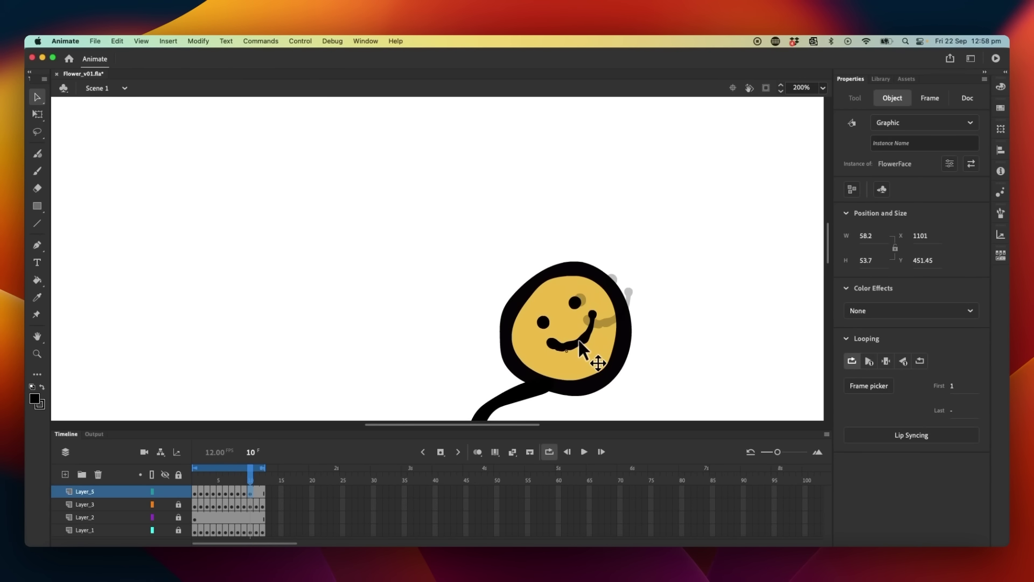
- Add face keyframes on frames 11 and 12 and move the FlowerFace symbol onto the flower head in both
{"action": "key", "text": "F6"}
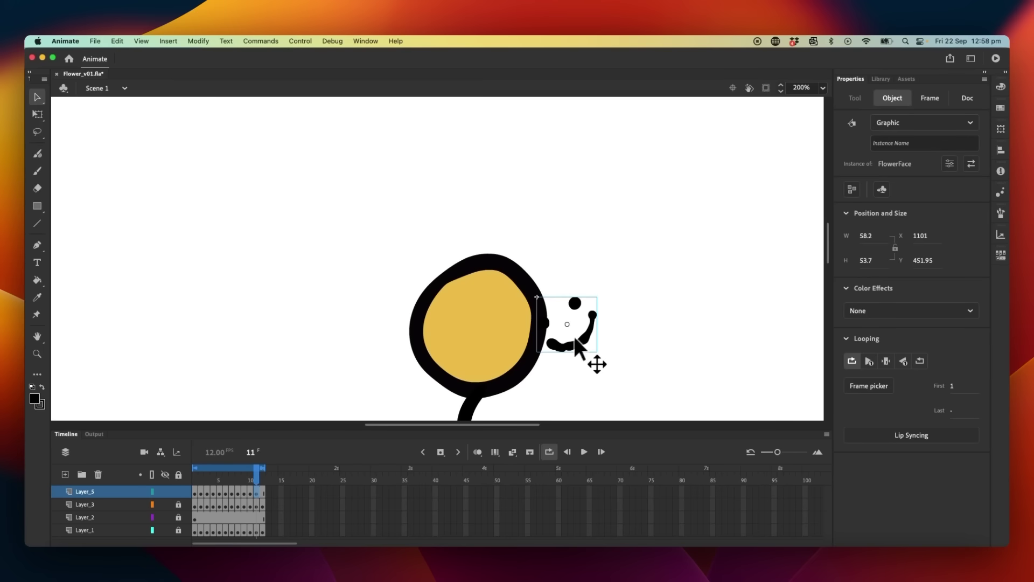
{"action": "left_click_drag", "start_coordinate": [574, 339], "coordinate": [513, 346]}
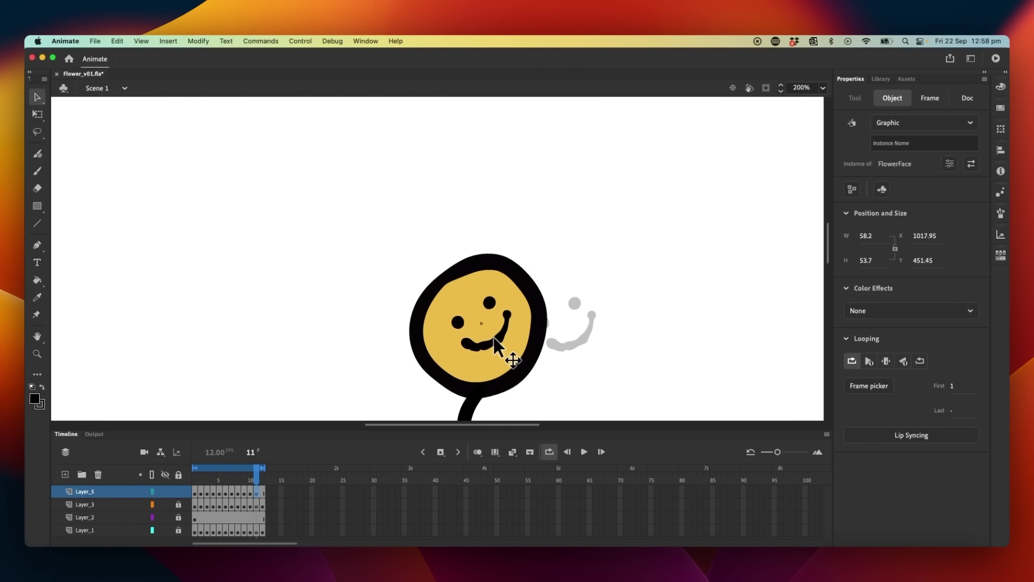
{"action": "key", "text": "F6"}
{"action": "left_click_drag", "start_coordinate": [492, 335], "coordinate": [467, 340]}
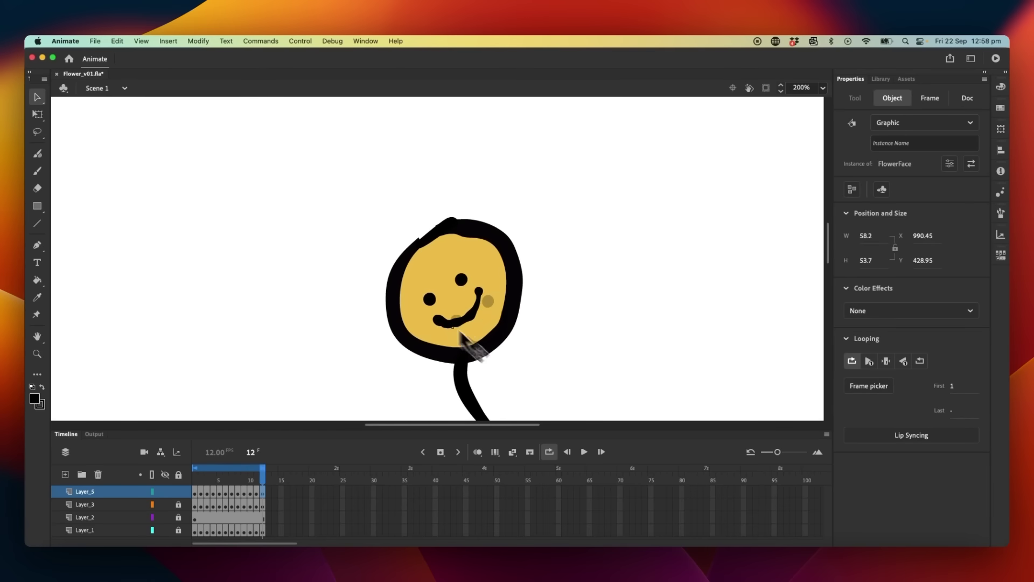
- Play the looping animation at 100% view to check how the face follows the flower head
{"action": "key", "text": "Return"}
{"action": "key", "text": "z"}
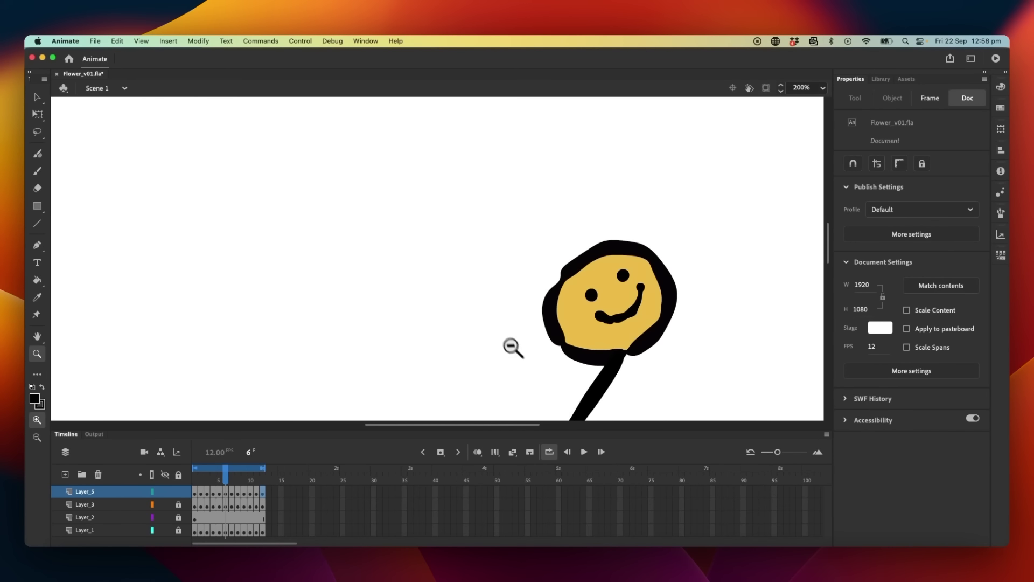
{"action": "left_click", "coordinate": [515, 351], "text": "alt"}
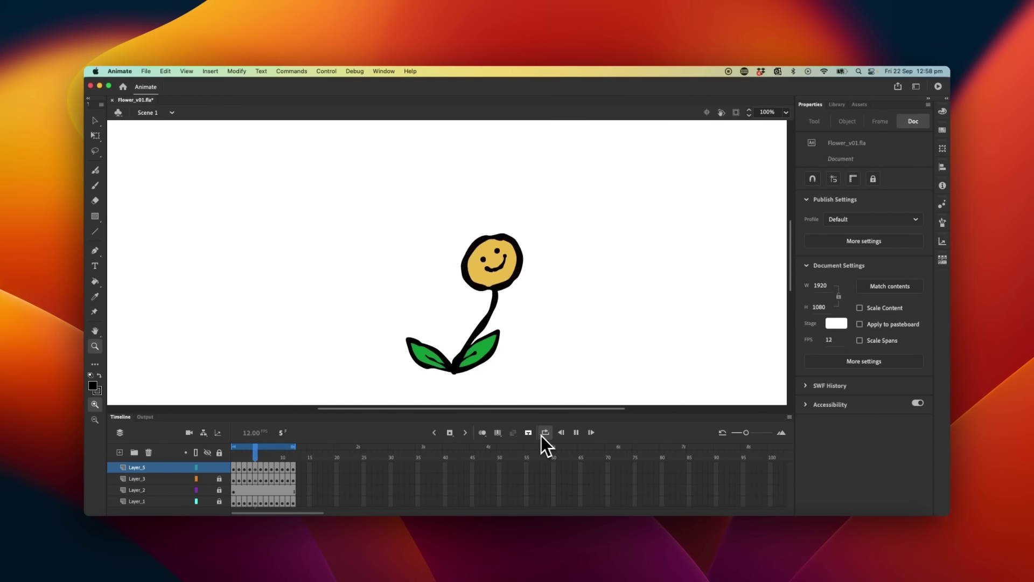
{"action": "left_click", "coordinate": [576, 433]}
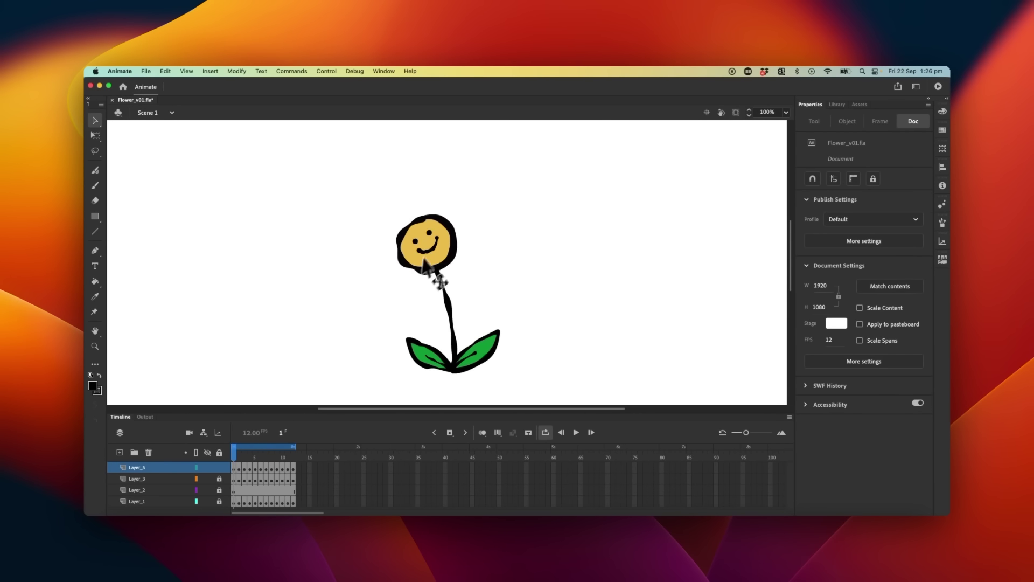
- Open the FlowerFace symbol on frame 1 for editing in place
{"action": "left_click", "coordinate": [434, 251]}
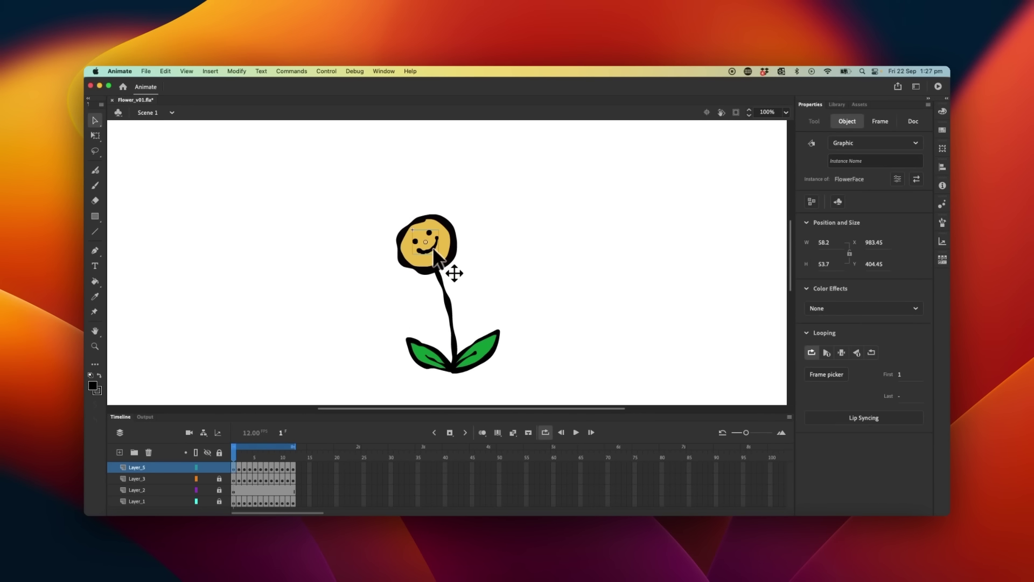
{"action": "double_click", "coordinate": [431, 243]}
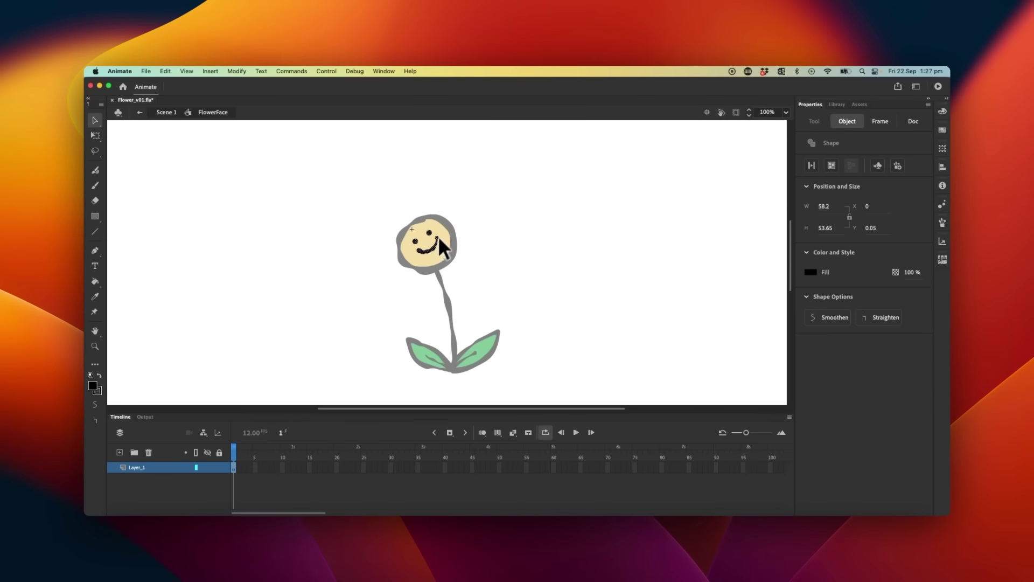
{"action": "left_click", "coordinate": [466, 214]}
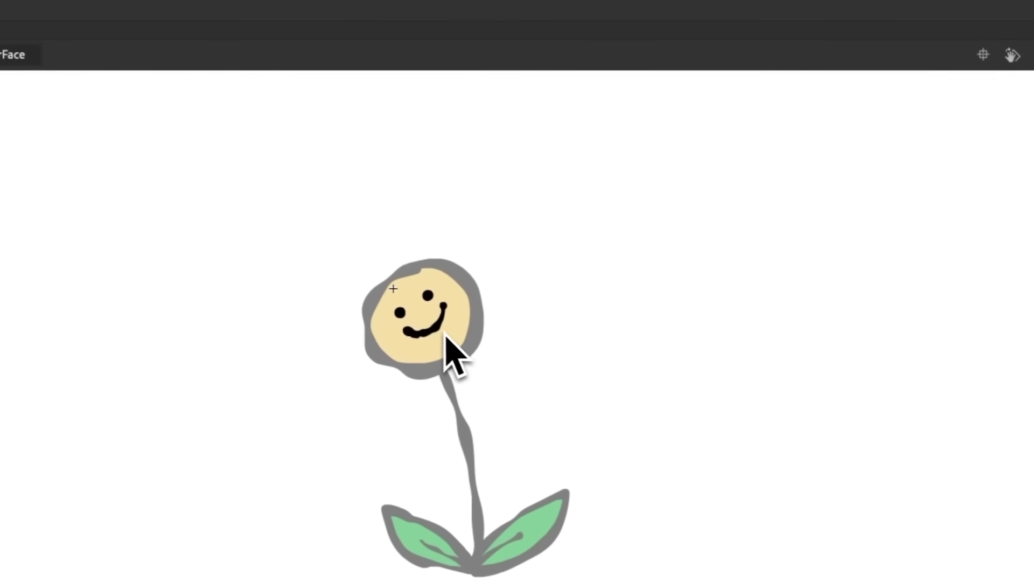
- Delete the smile inside the FlowerFace symbol and brush in a frowning mouth
{"action": "key", "text": "z"}
{"action": "left_click", "coordinate": [423, 308]}
{"action": "scroll", "coordinate": [447, 315], "scroll_direction": "down", "scroll_amount": 3}
{"action": "key", "text": "v"}
{"action": "left_click", "coordinate": [462, 320]}
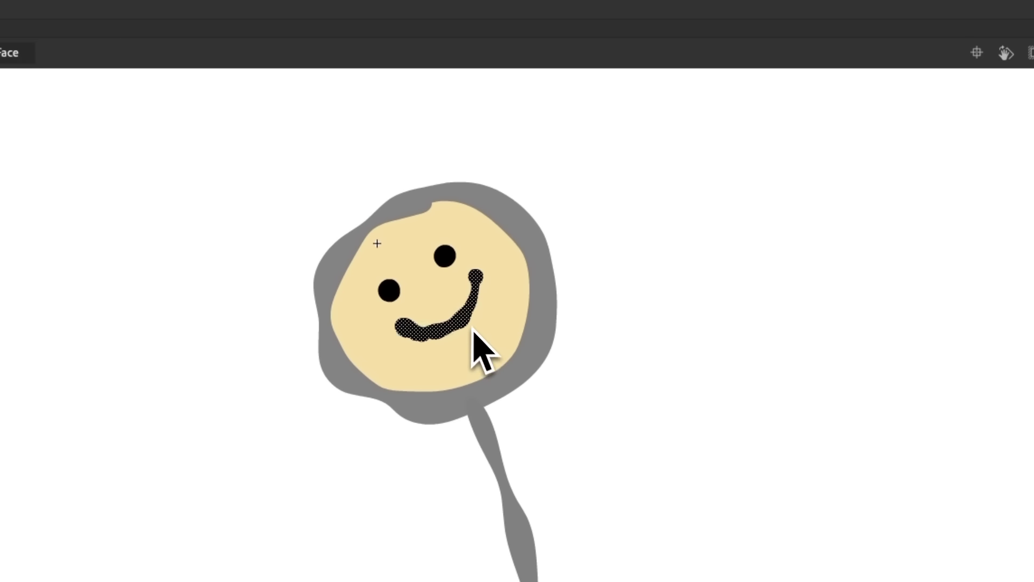
{"action": "key", "text": "Delete"}
{"action": "key", "text": "b"}
{"action": "left_click_drag", "start_coordinate": [420, 339], "coordinate": [425, 329]}
{"action": "left_click_drag", "start_coordinate": [485, 298], "coordinate": [475, 300]}
{"action": "key", "text": "v"}
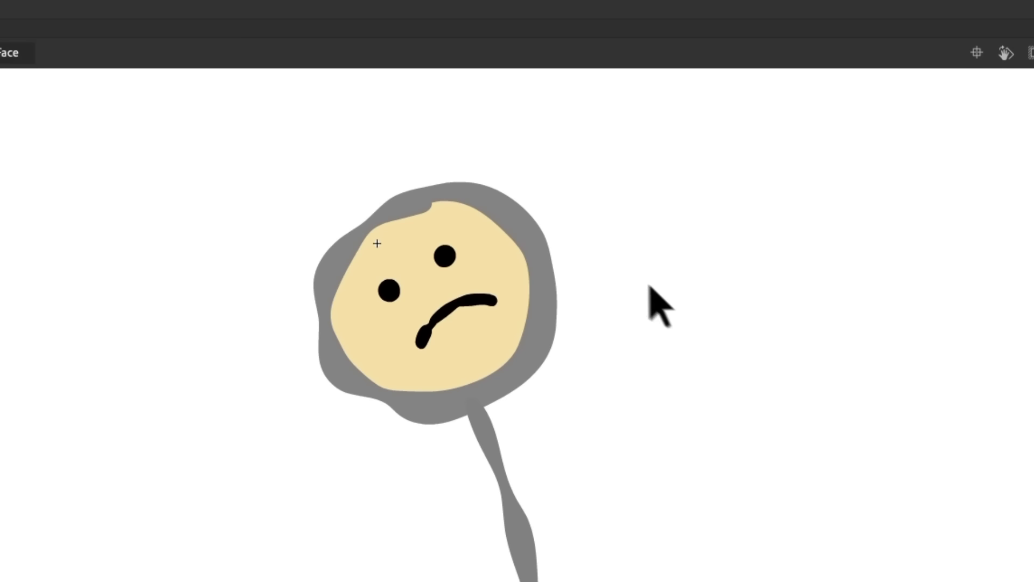
- Return to Scene 1 and play the looped animation to check the frowning face on every frame
{"action": "double_click", "coordinate": [617, 275]}
{"action": "key", "text": "z"}
{"action": "left_click", "coordinate": [370, 248], "text": "alt"}
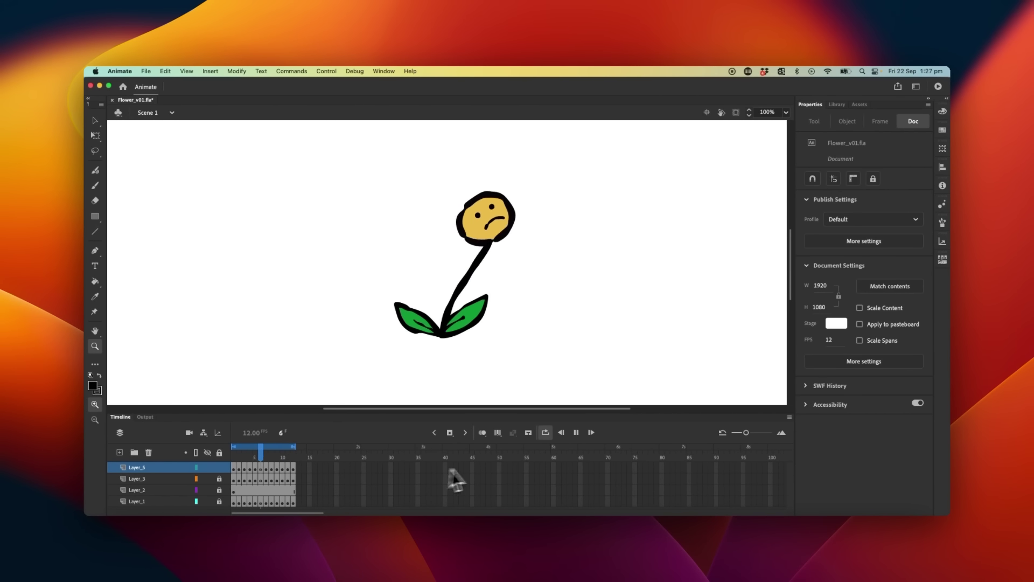
{"action": "key", "text": "Return"}
{"action": "left_click", "coordinate": [545, 432]}
{"action": "key", "text": "Return"}
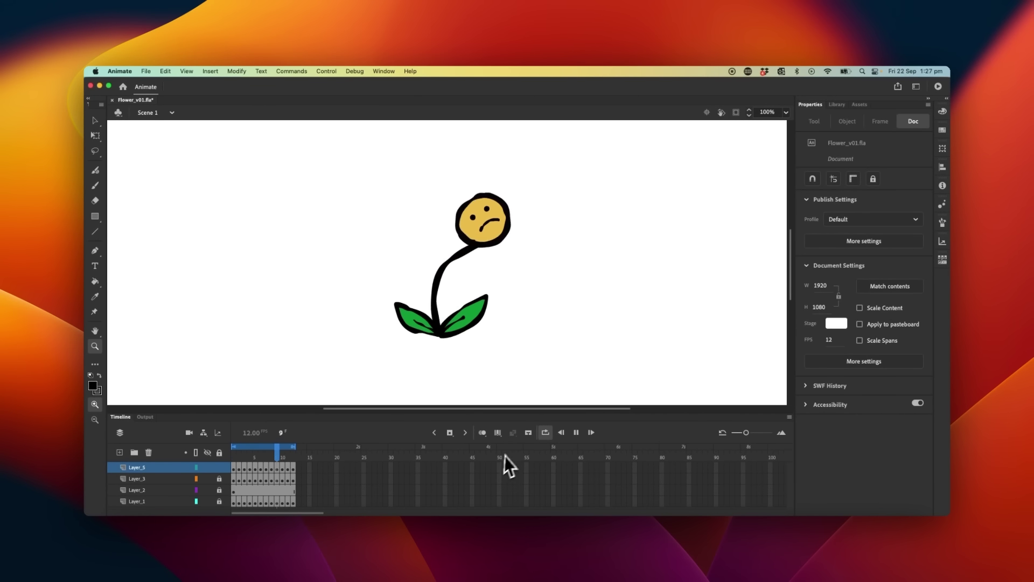
- Reopen the FlowerFace symbol from frame 1, replace the frown with a brushed smile, and return to Scene 1
{"action": "left_click", "coordinate": [237, 455]}
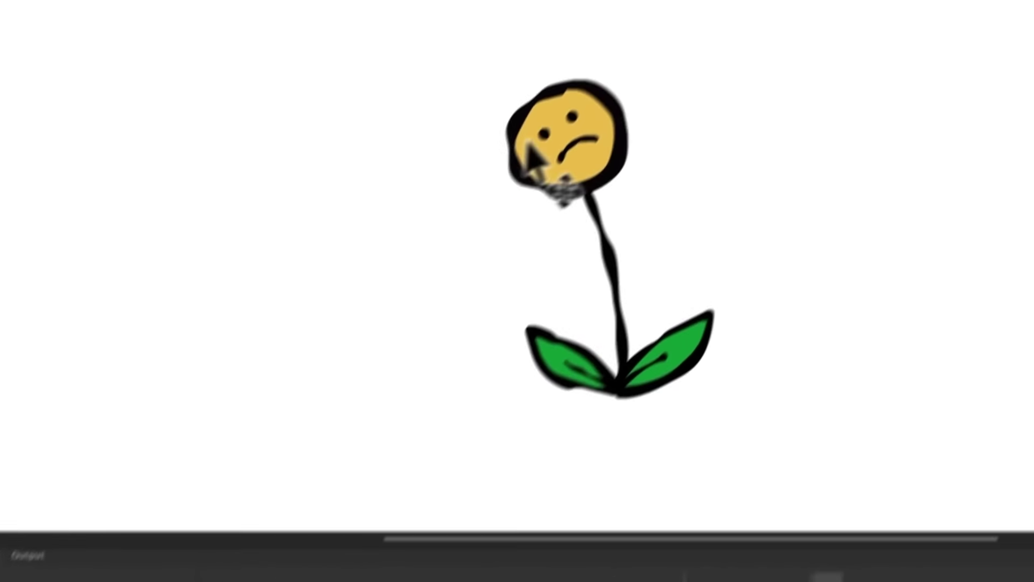
{"action": "key", "text": "z"}
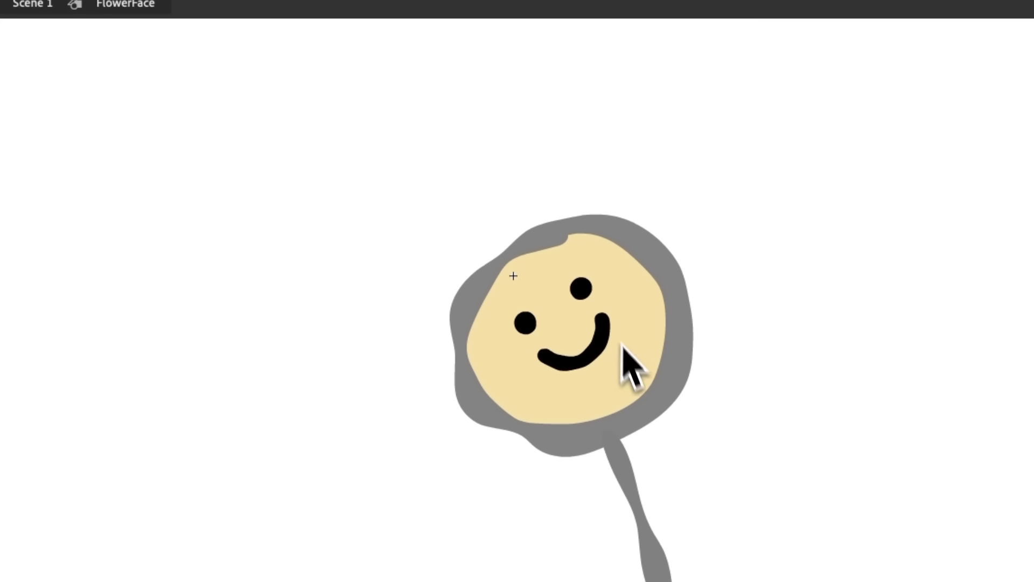
{"action": "double_click", "coordinate": [644, 295]}
- Play the animation in Scene 1 to check the redrawn smile across the frames
{"action": "key", "text": "ctrl+minus"}
{"action": "left_click_drag", "start_coordinate": [475, 281], "coordinate": [480, 196]}
{"action": "key", "text": "Return"}
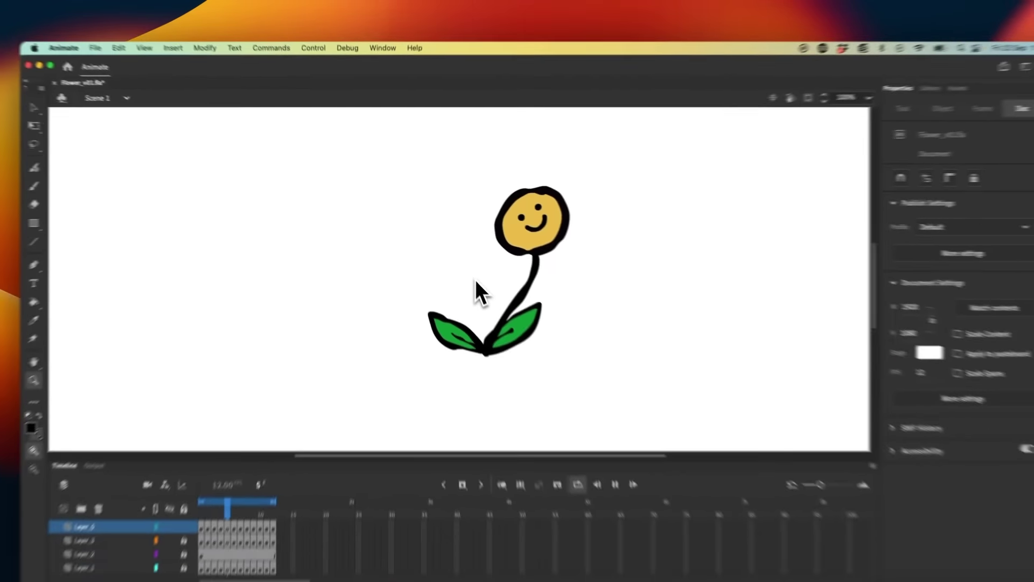
- Unlock the flower layers, select the whole flower on frame 8 and enlarge it with Free Transform to about 516 by 640 px
{"action": "key", "text": "ctrl+minus"}
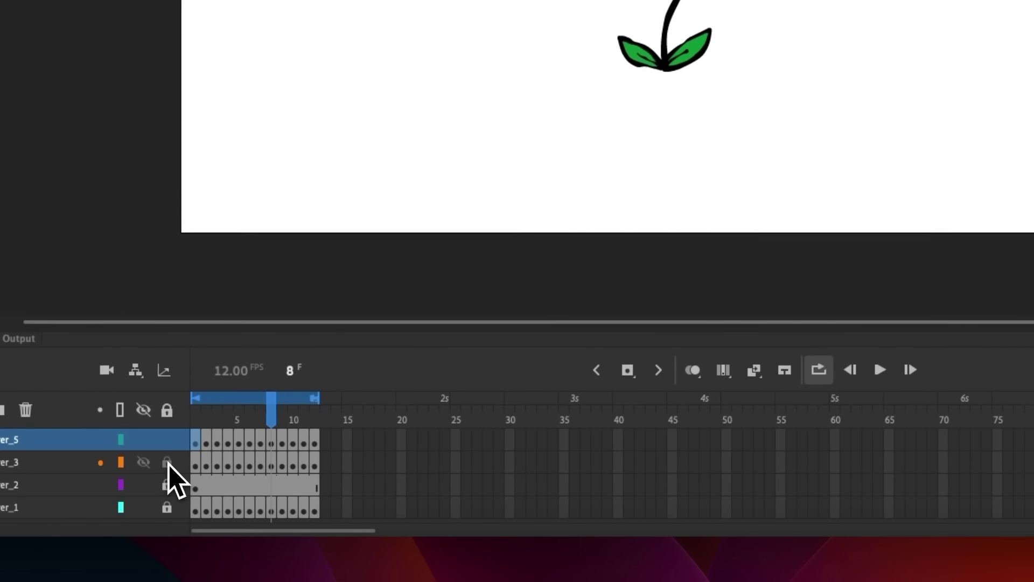
{"action": "left_click", "coordinate": [166, 485]}
{"action": "left_click", "coordinate": [166, 506]}
{"action": "left_click_drag", "start_coordinate": [353, 143], "coordinate": [528, 285]}
{"action": "key", "text": "q"}
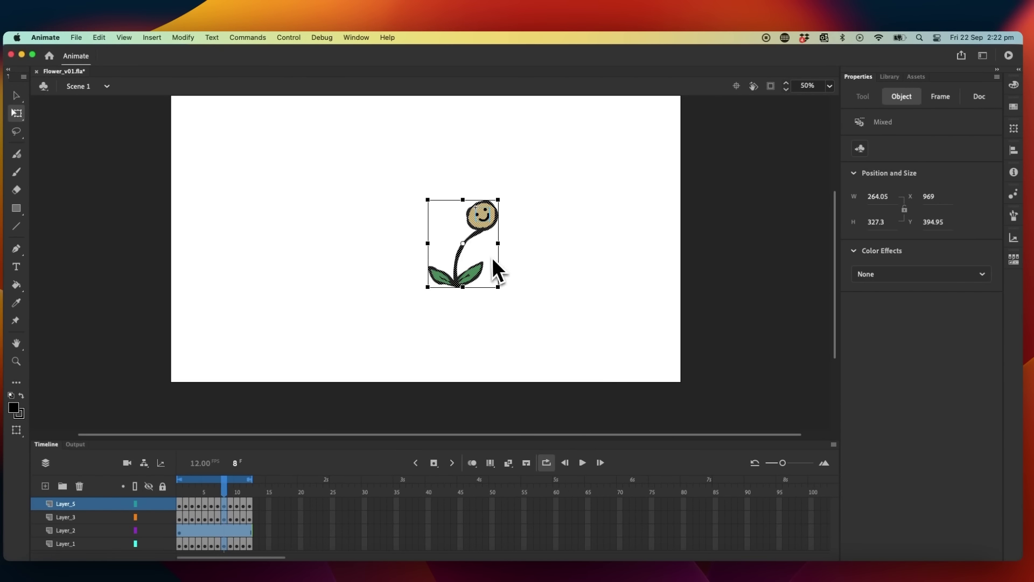
{"action": "left_click_drag", "start_coordinate": [499, 198], "coordinate": [532, 159]}
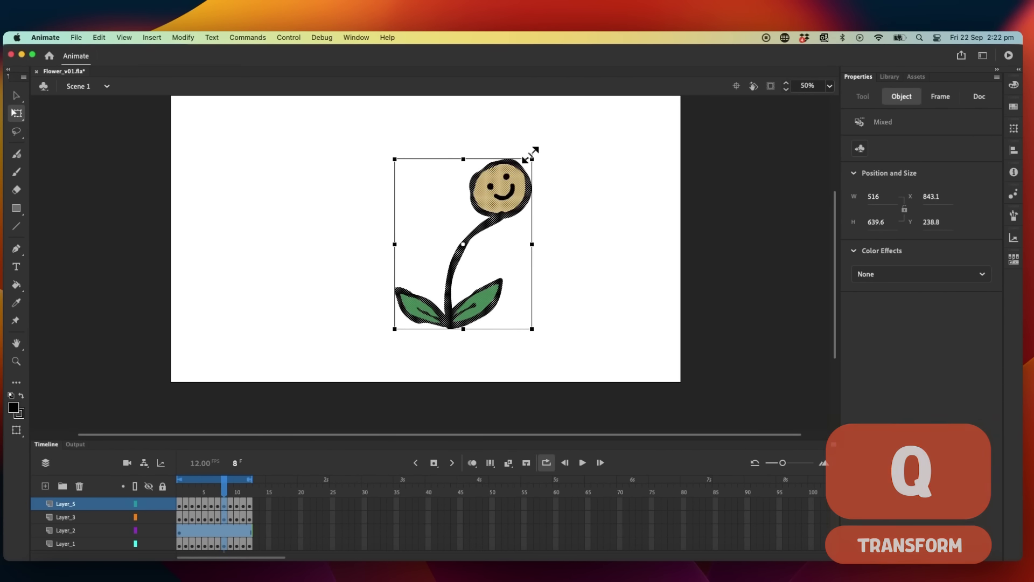
- Undo the flower's enlargement and the shrinking tried on frame 8, and clear the selection
{"action": "left_click", "coordinate": [227, 489]}
{"action": "left_click_drag", "start_coordinate": [528, 183], "coordinate": [447, 289]}
{"action": "left_click", "coordinate": [651, 134]}
{"action": "key", "text": "super+z"}
{"action": "key", "text": "super+z"}
{"action": "key", "text": "super+z"}
{"action": "key", "text": "super+z"}
{"action": "key", "text": "super+z"}
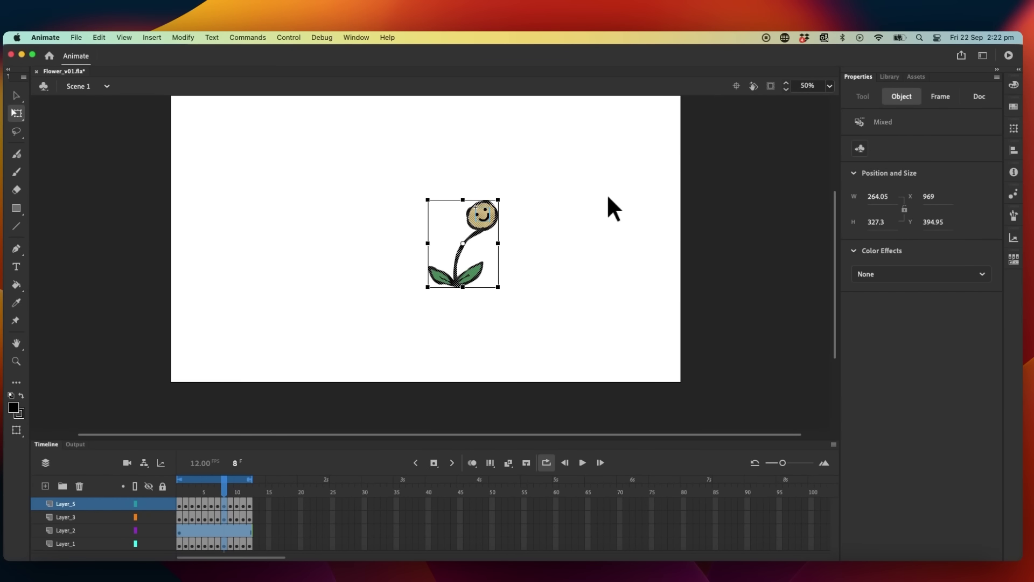
{"action": "left_click", "coordinate": [603, 199]}
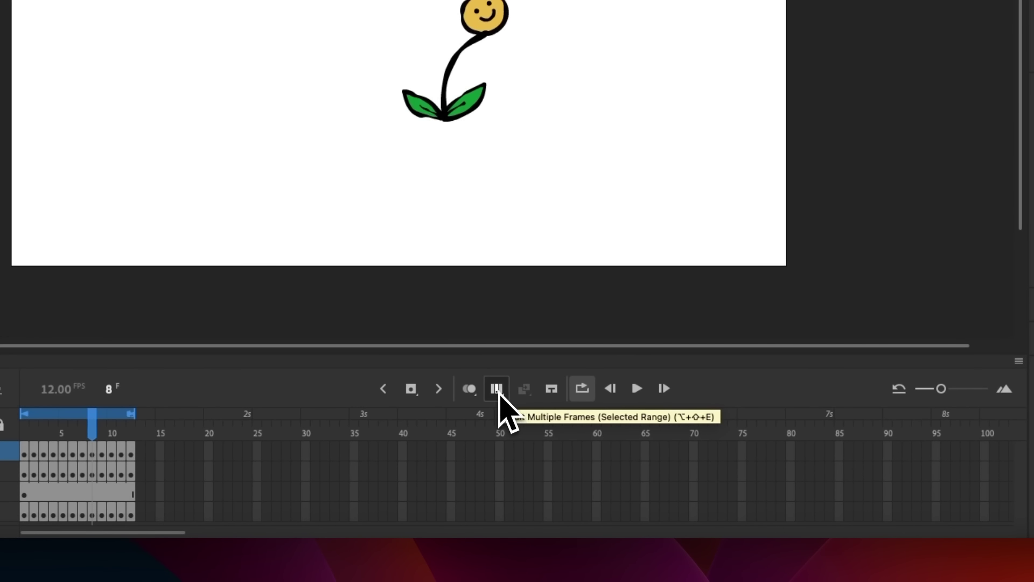
- Turn on Edit Multiple Frames for the whole animation range, go to frame 1, and select every flower drawing on the stage
{"action": "left_click", "coordinate": [496, 388]}
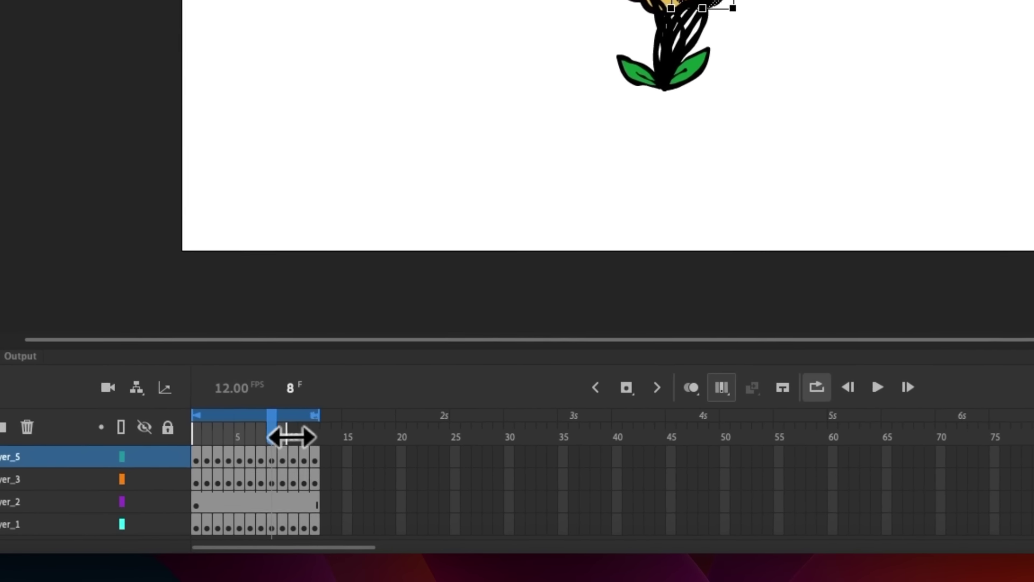
{"action": "left_click", "coordinate": [204, 438]}
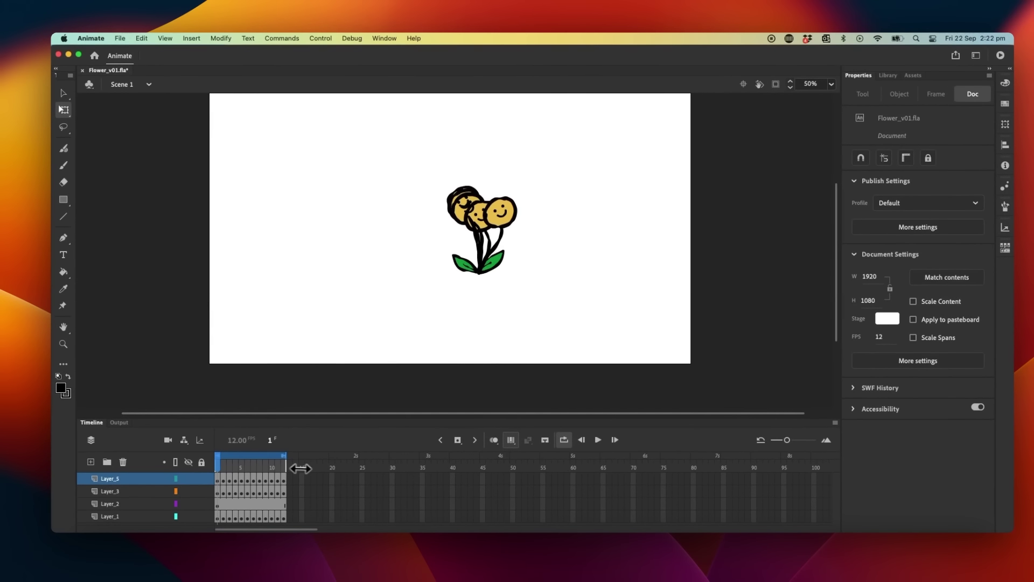
{"action": "left_click_drag", "start_coordinate": [561, 154], "coordinate": [399, 330]}
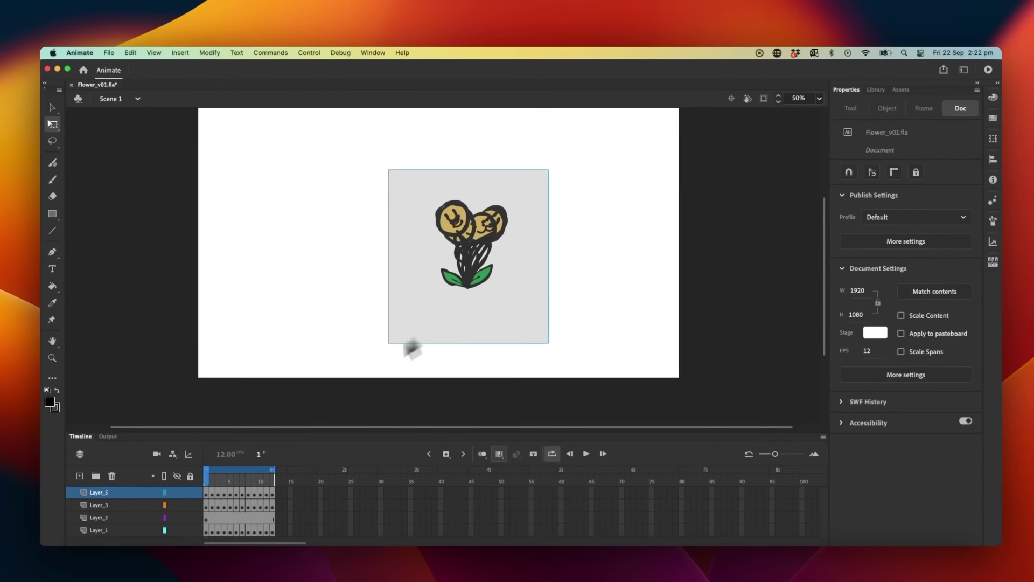
- Enlarge the selected flower drawings together to about 691 by 848 px, reposition them, then turn off Edit Multiple Frames and play the result
{"action": "left_click_drag", "start_coordinate": [435, 290], "coordinate": [329, 350]}
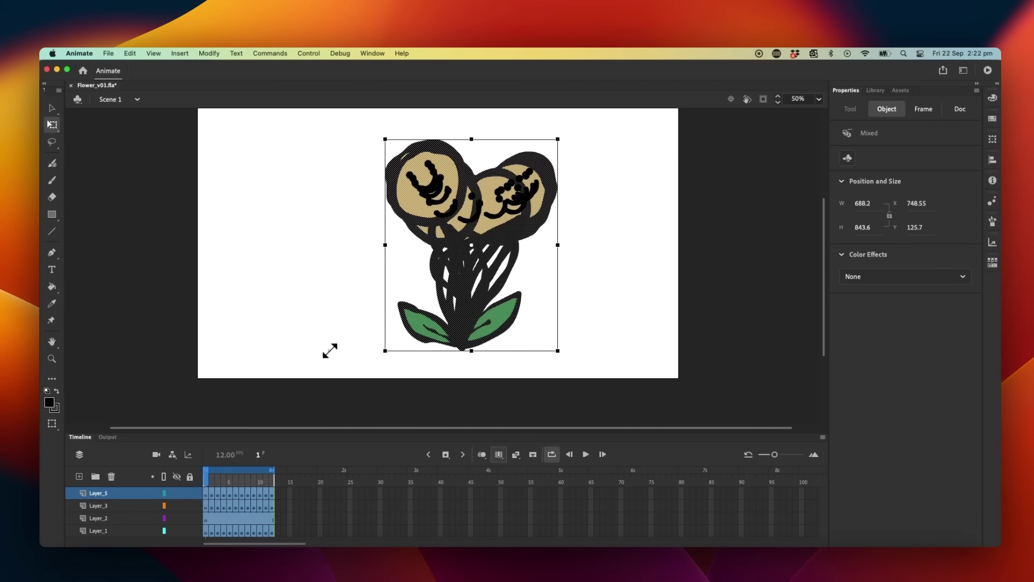
{"action": "left_click_drag", "start_coordinate": [329, 351], "coordinate": [328, 351]}
{"action": "left_click_drag", "start_coordinate": [454, 326], "coordinate": [426, 333]}
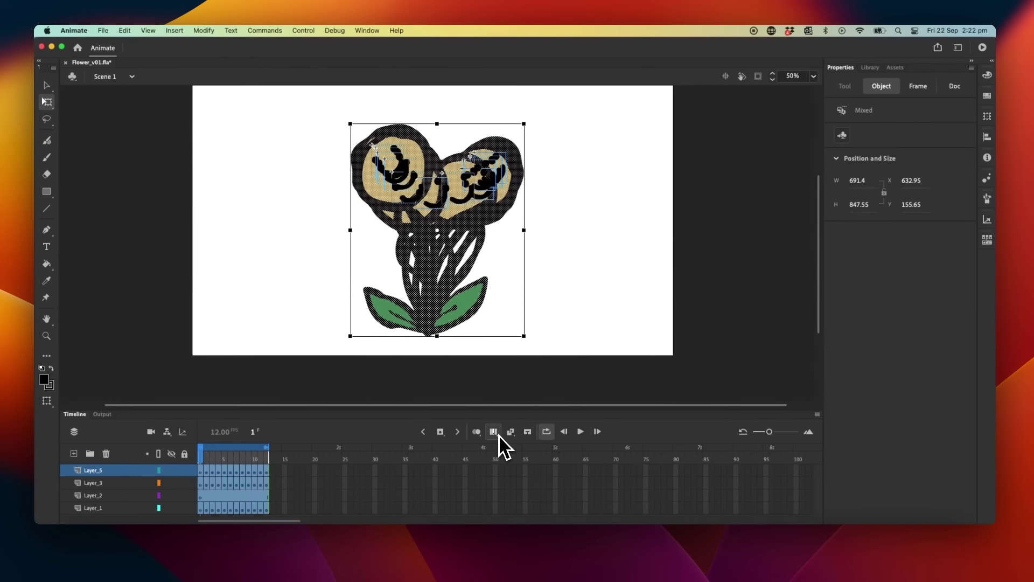
{"action": "left_click", "coordinate": [494, 431]}
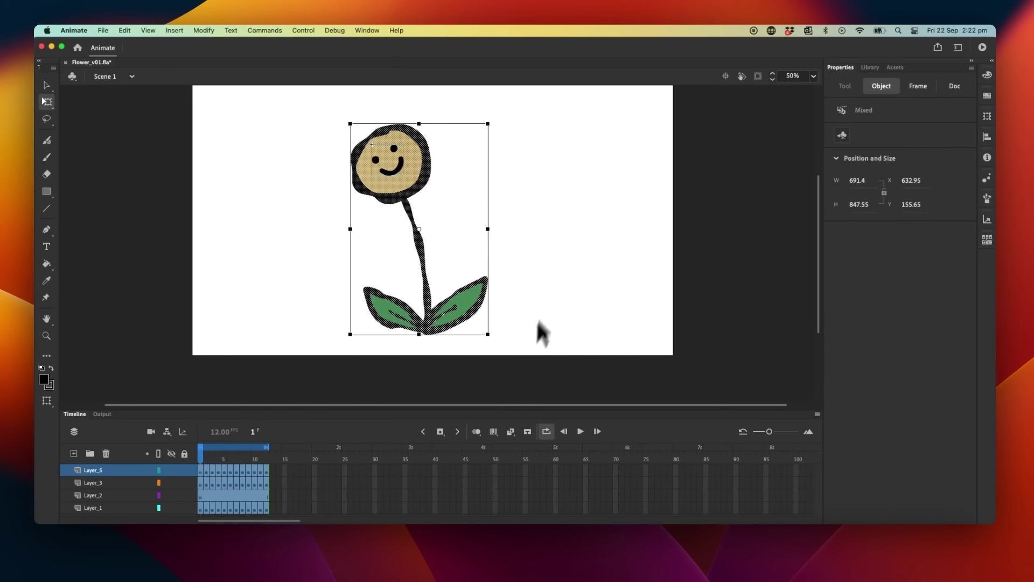
{"action": "key", "text": "Return"}
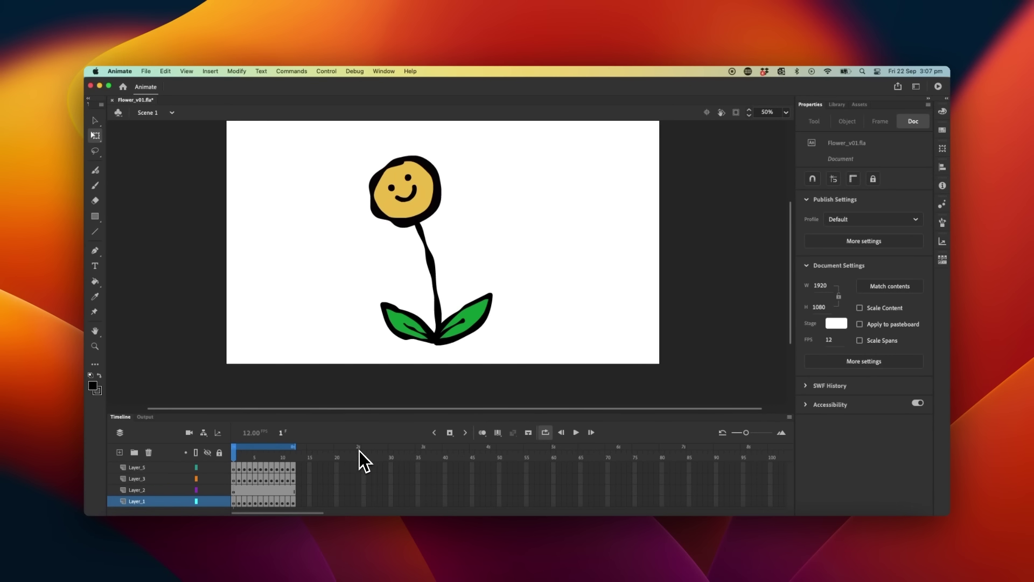
- Select all four layers, Layer_5 to Layer_1, and convert them into one Graphic symbol named Flower
{"action": "left_click", "coordinate": [144, 467]}
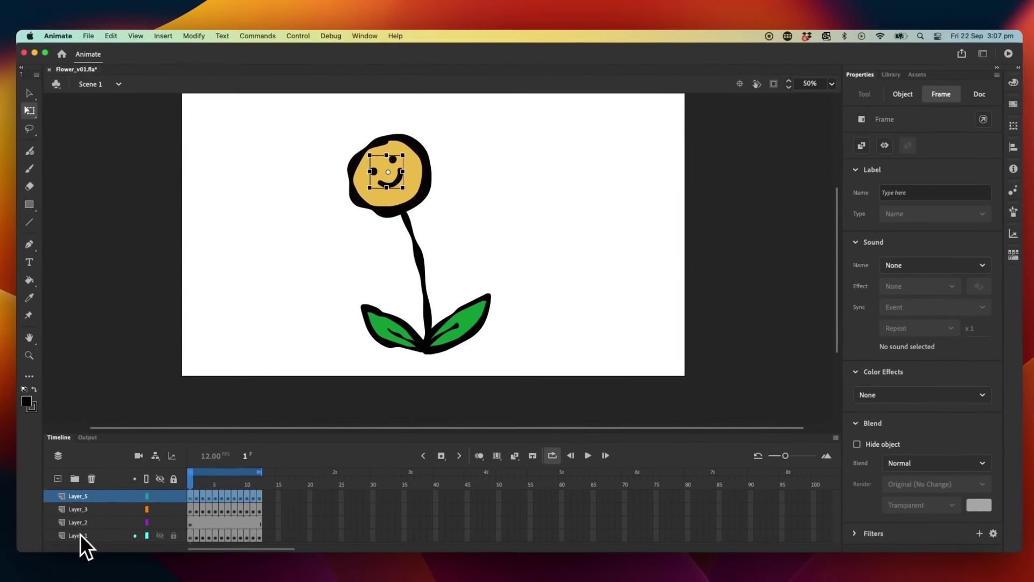
{"action": "left_click", "coordinate": [78, 535], "text": "shift"}
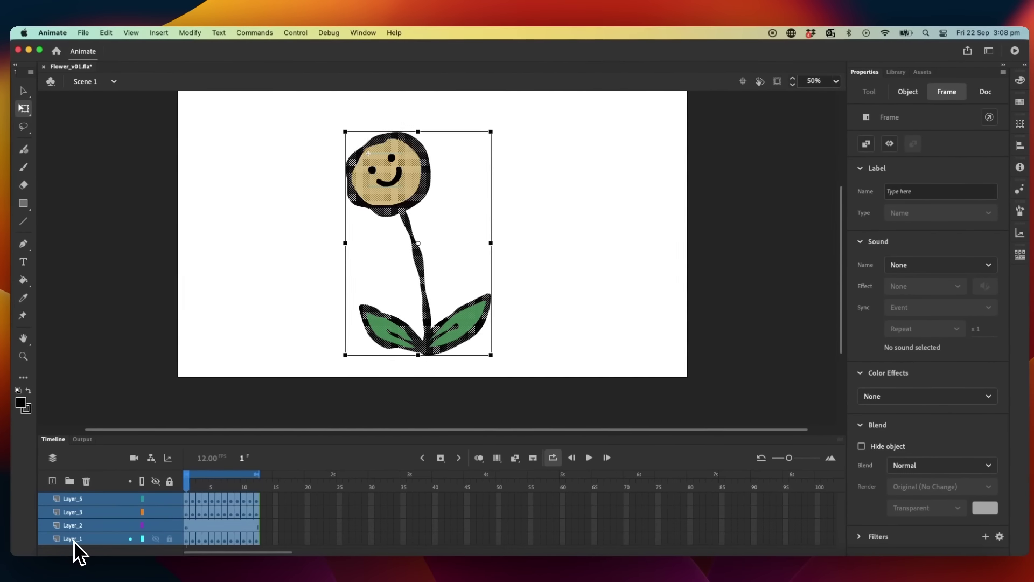
{"action": "right_click", "coordinate": [78, 518]}
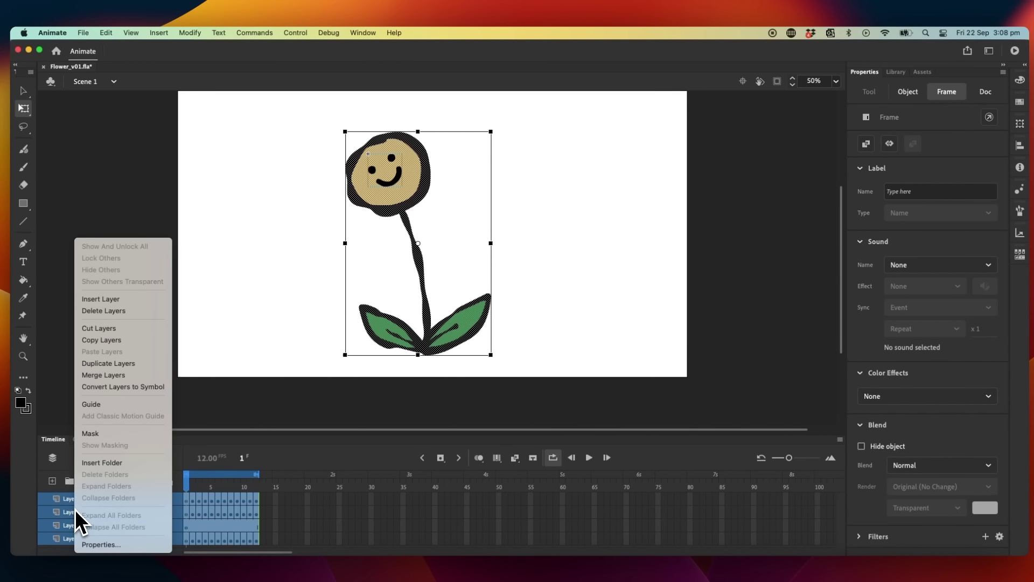
{"action": "left_click", "coordinate": [163, 387]}
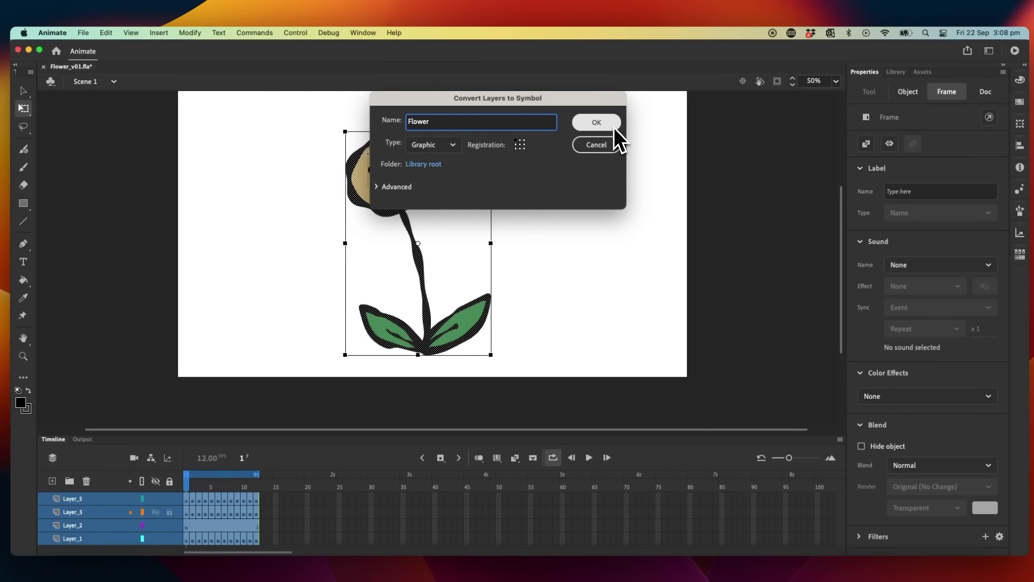
{"action": "left_click", "coordinate": [452, 144]}
{"action": "left_click", "coordinate": [458, 145]}
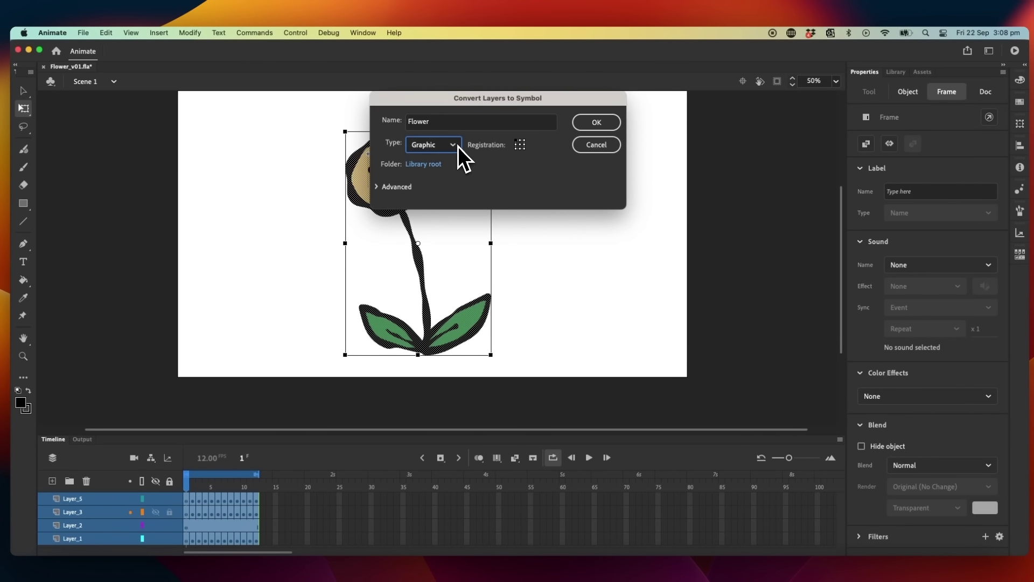
{"action": "left_click", "coordinate": [599, 123]}
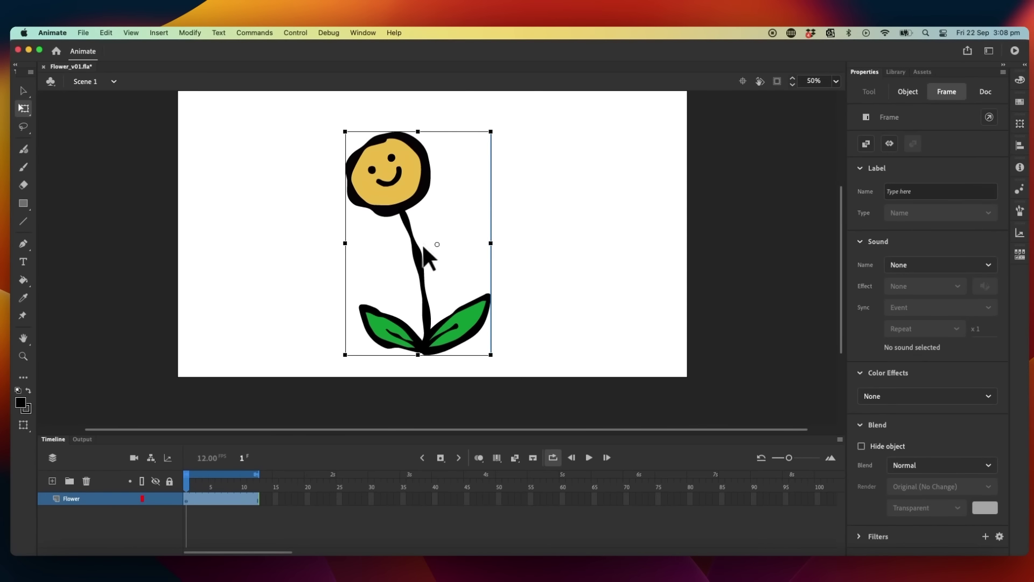
- Scale the Flower instance down to about 307 by 472 px near the middle of the stage and play the animation
{"action": "left_click", "coordinate": [541, 204]}
{"action": "left_click", "coordinate": [439, 269]}
{"action": "left_click_drag", "start_coordinate": [439, 270], "coordinate": [434, 293]}
{"action": "left_click_drag", "start_coordinate": [499, 117], "coordinate": [475, 167]}
{"action": "left_click", "coordinate": [186, 448]}
{"action": "key", "text": "Return"}
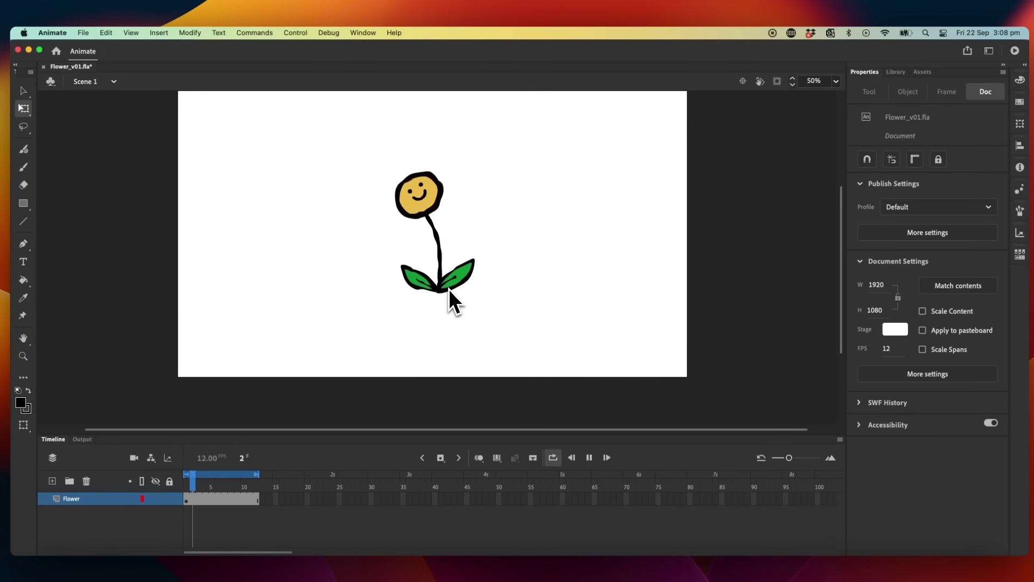
{"action": "left_click", "coordinate": [448, 290]}
{"action": "left_click", "coordinate": [188, 484]}
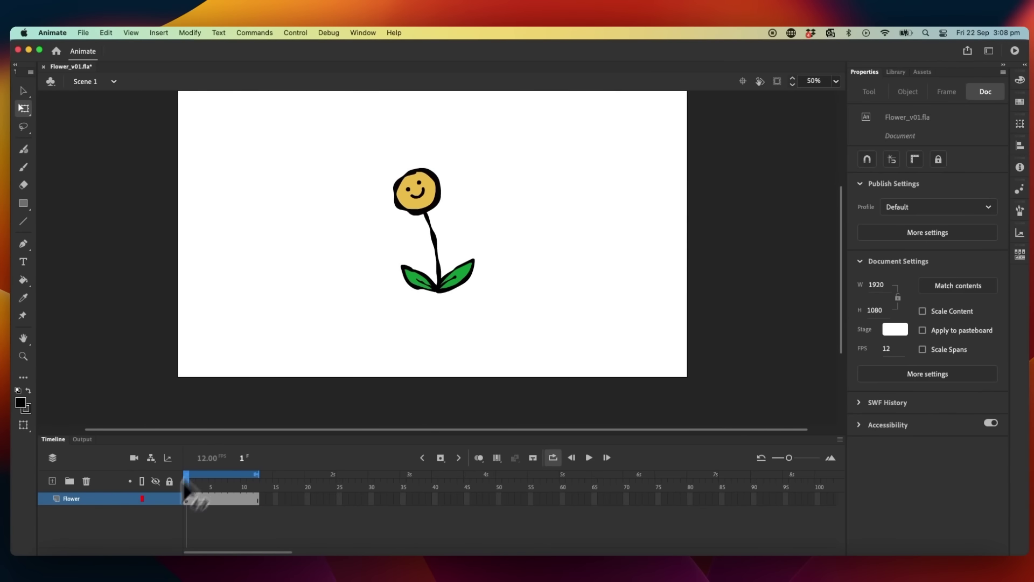
- Duplicate the flower on frame 1, place the copy to its right, scale it down to about 199 by 305 px, and play the animation
{"action": "left_click", "coordinate": [417, 226]}
{"action": "key", "text": "ctrl+d"}
{"action": "left_click_drag", "start_coordinate": [420, 226], "coordinate": [509, 203]}
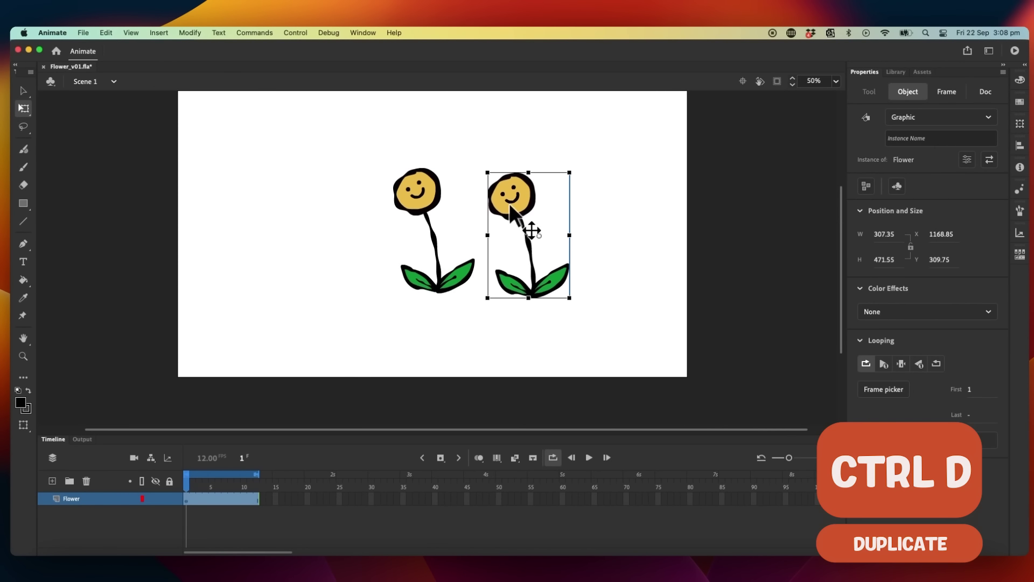
{"action": "left_click_drag", "start_coordinate": [565, 173], "coordinate": [560, 192]}
{"action": "left_click", "coordinate": [542, 213]}
{"action": "left_click", "coordinate": [528, 218]}
{"action": "key", "text": "Return"}
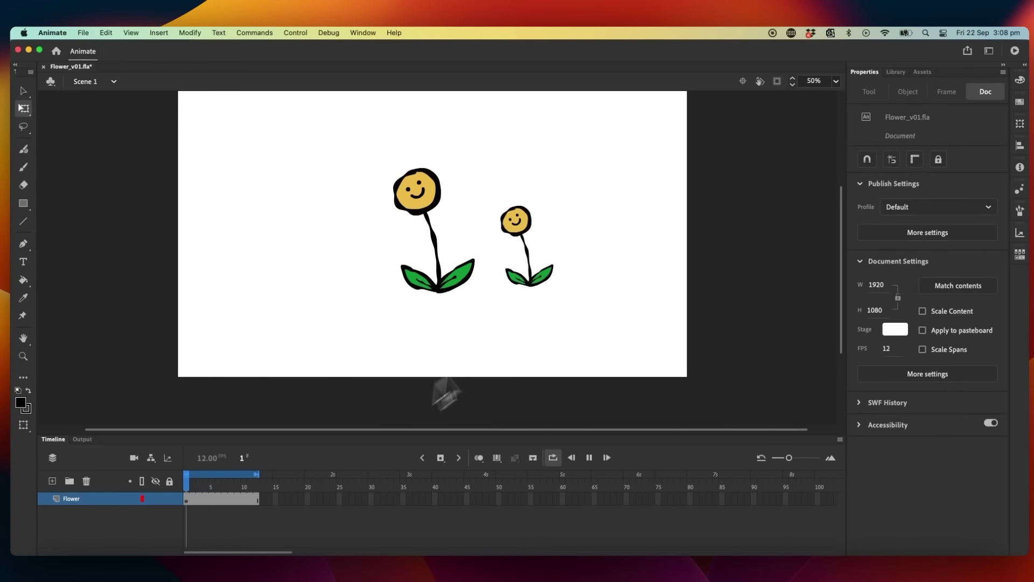
- Duplicate the small flower to the large flower's other side, shift the large flower slightly left, and play the three-flower animation
{"action": "left_click", "coordinate": [538, 275]}
{"action": "left_click", "coordinate": [535, 270]}
{"action": "left_click", "coordinate": [538, 272]}
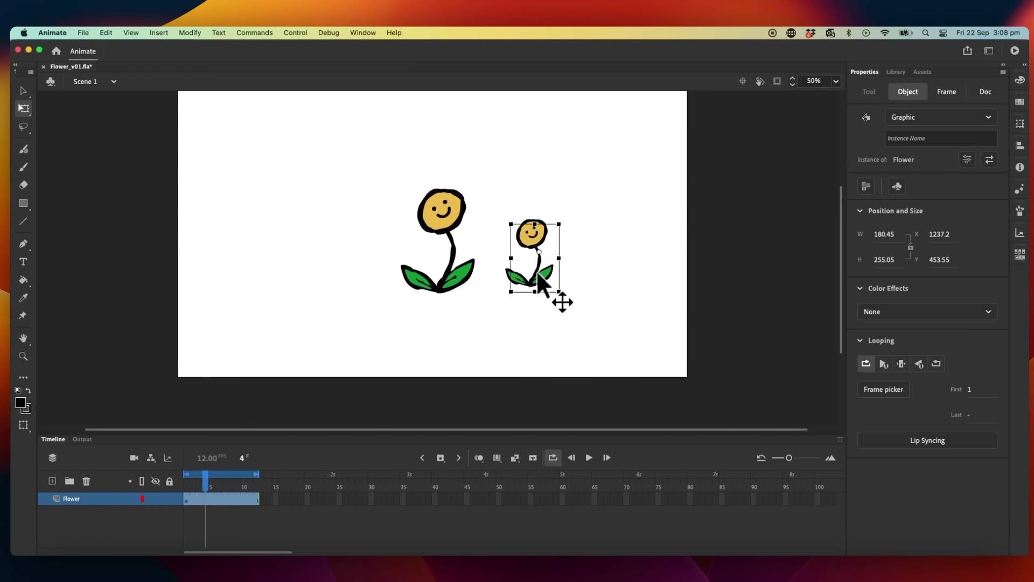
{"action": "key", "text": "ctrl+d"}
{"action": "left_click_drag", "start_coordinate": [538, 272], "coordinate": [351, 273]}
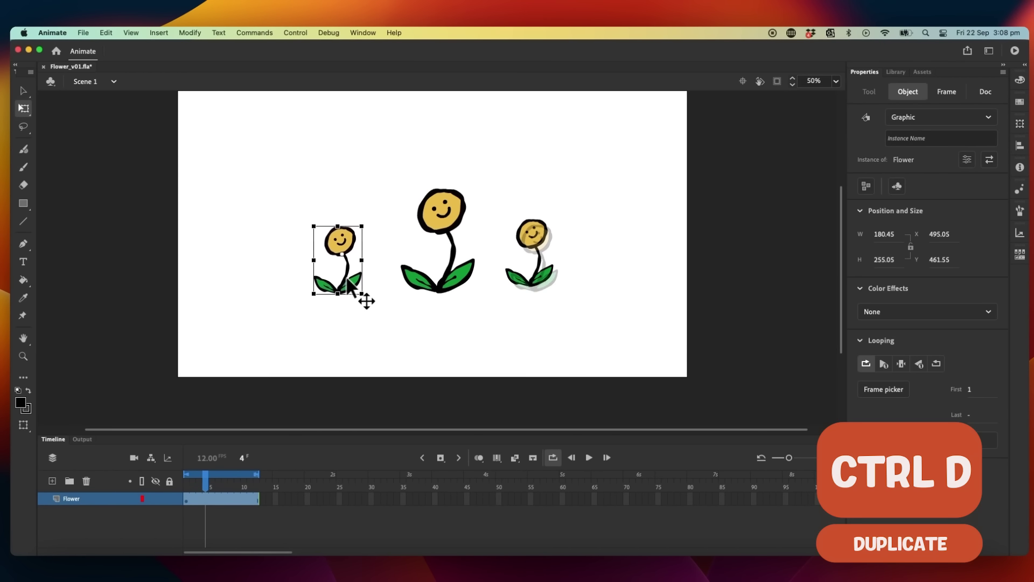
{"action": "left_click", "coordinate": [437, 282]}
{"action": "left_click", "coordinate": [192, 497]}
{"action": "key", "text": "Return"}
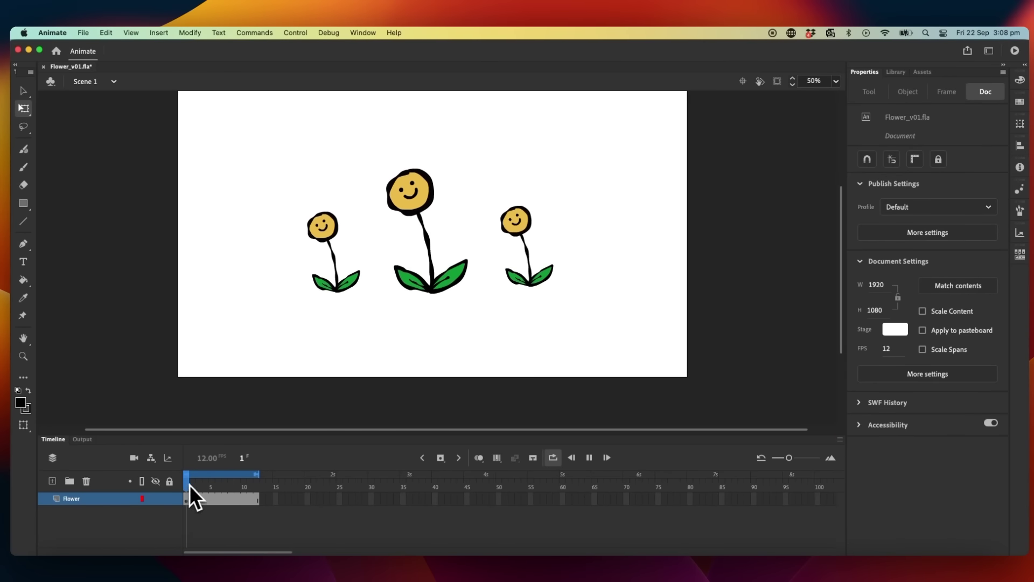
- Open the Flower symbol, fill both leaves with dark purple using the Paint Bucket, and return to Scene 1
{"action": "double_click", "coordinate": [351, 283]}
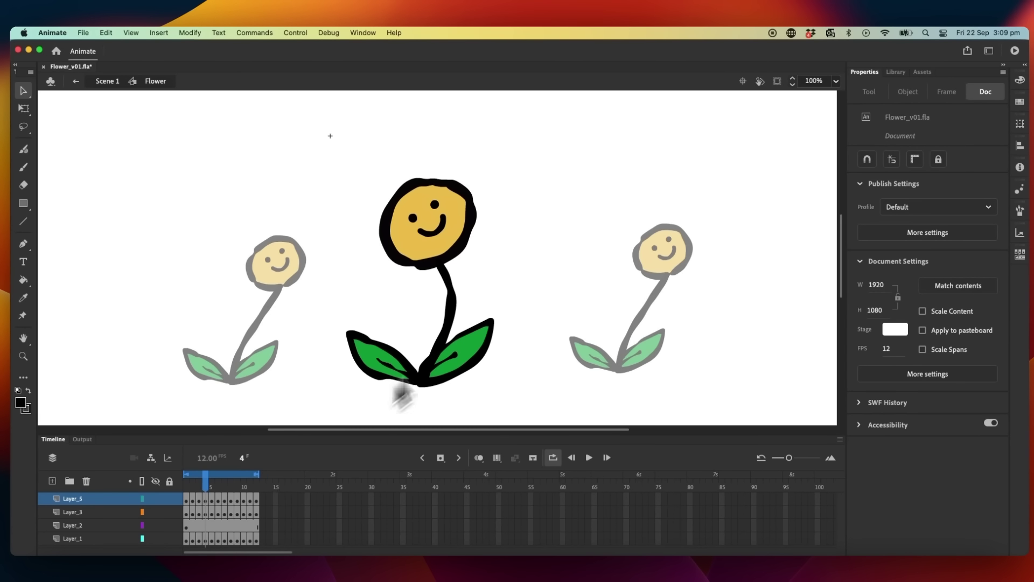
{"action": "key", "text": "k"}
{"action": "left_click", "coordinate": [23, 280]}
{"action": "left_click", "coordinate": [21, 402]}
{"action": "left_click", "coordinate": [161, 456]}
{"action": "left_click", "coordinate": [377, 361]}
{"action": "left_click", "coordinate": [464, 349]}
{"action": "key", "text": "v"}
{"action": "double_click", "coordinate": [408, 312]}
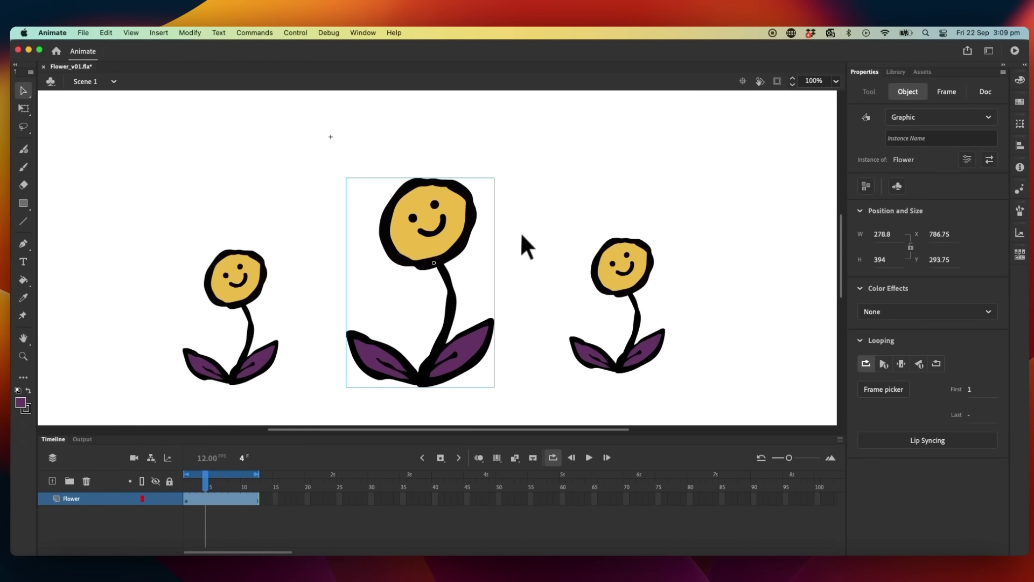
- Play the animation in Scene 1 and view the whole stage at 50% to check the purple leaves on all three flowers
{"action": "key", "text": "Return"}
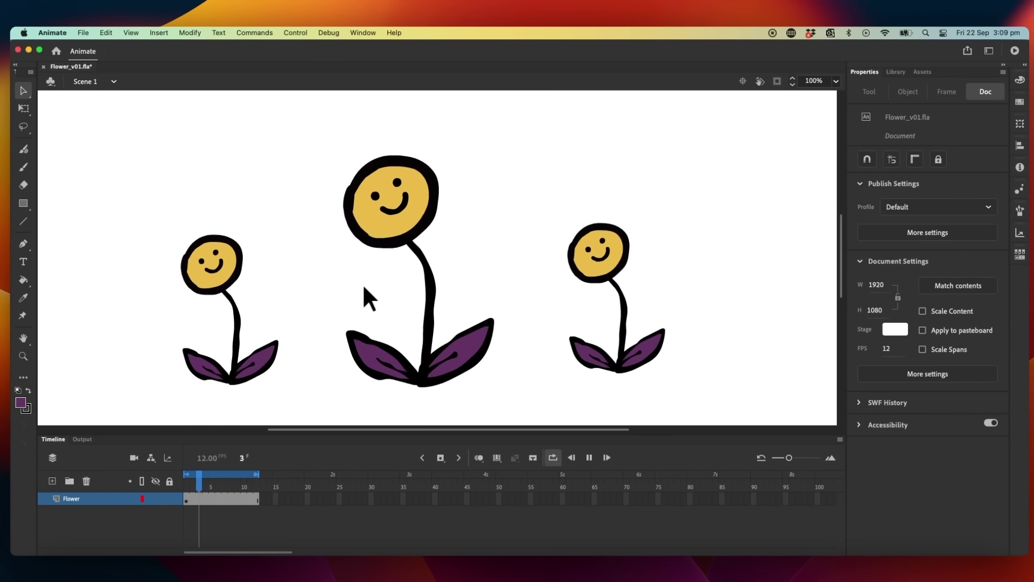
{"action": "key", "text": "z"}
{"action": "key", "text": "Return"}
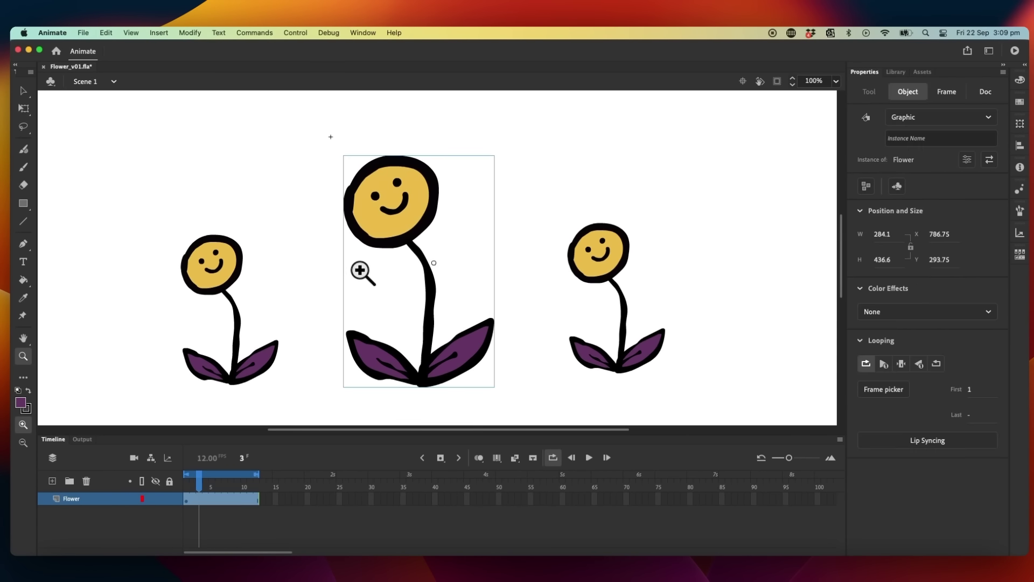
{"action": "key", "text": "super+minus"}
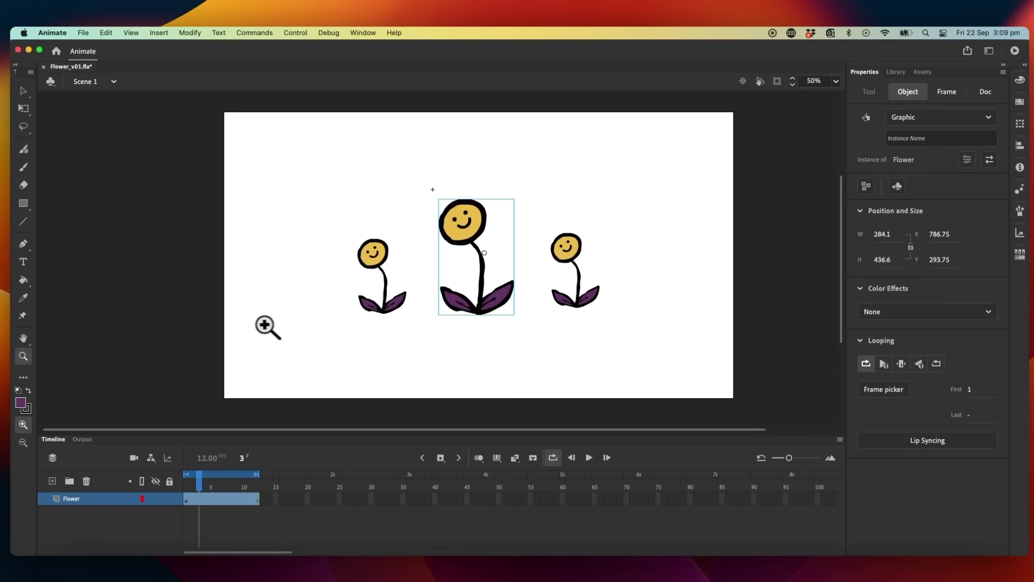
{"action": "key", "text": "Return"}
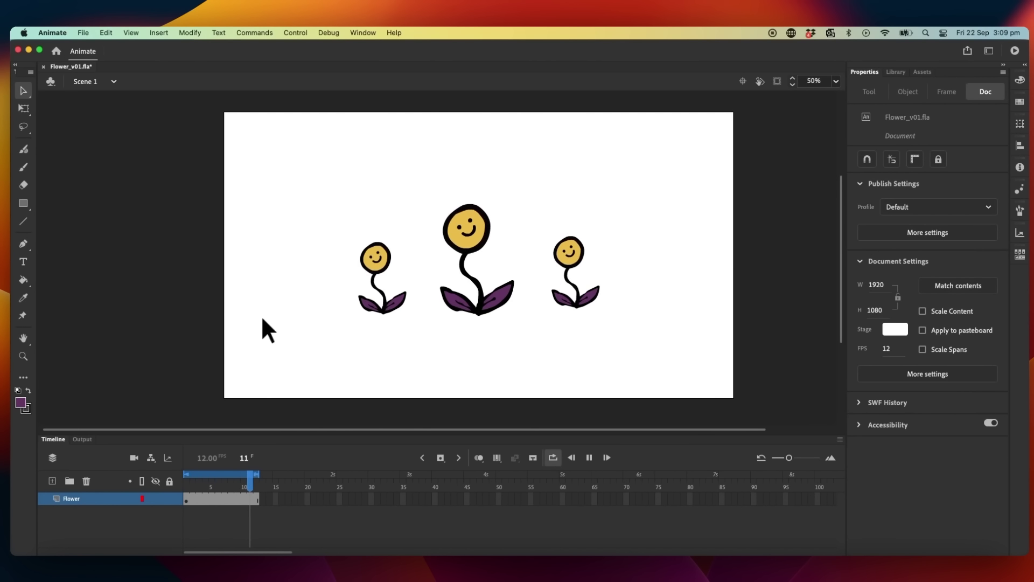
{"action": "key", "text": "Return"}
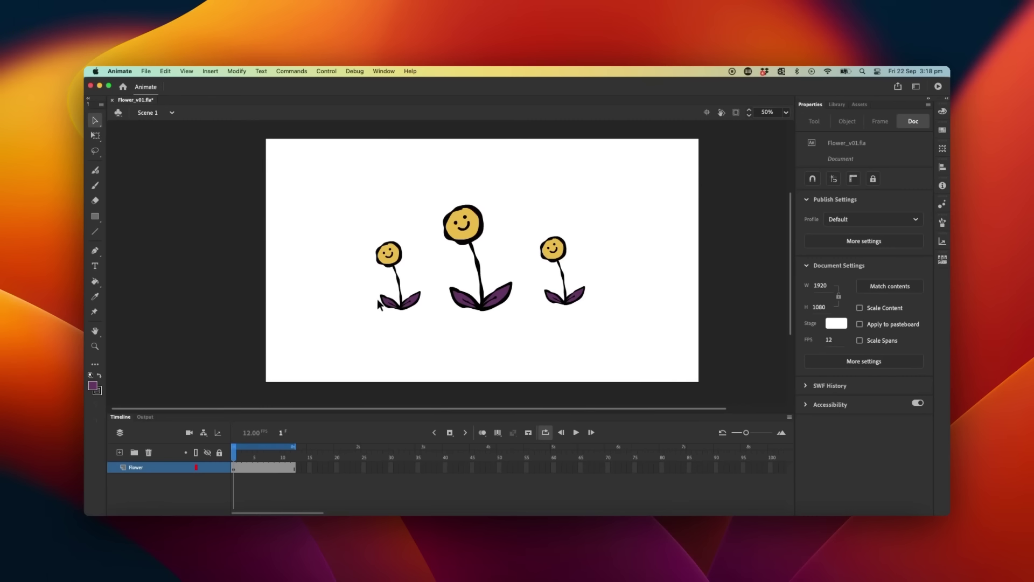
- Change the looping start frame of the small left flower, and set the small right flower's First frame to 6
{"action": "left_click", "coordinate": [381, 304]}
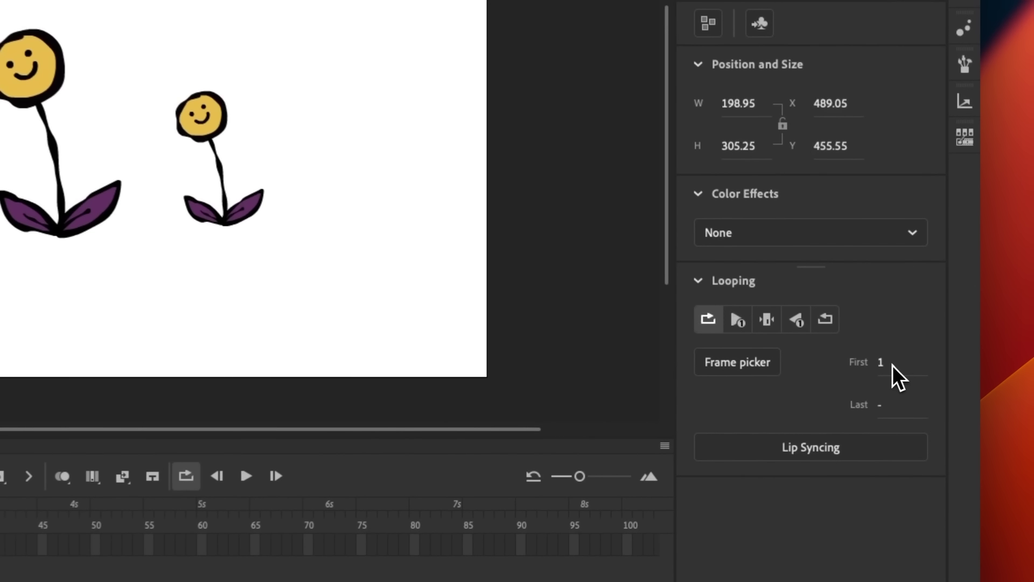
{"action": "left_click", "coordinate": [883, 363]}
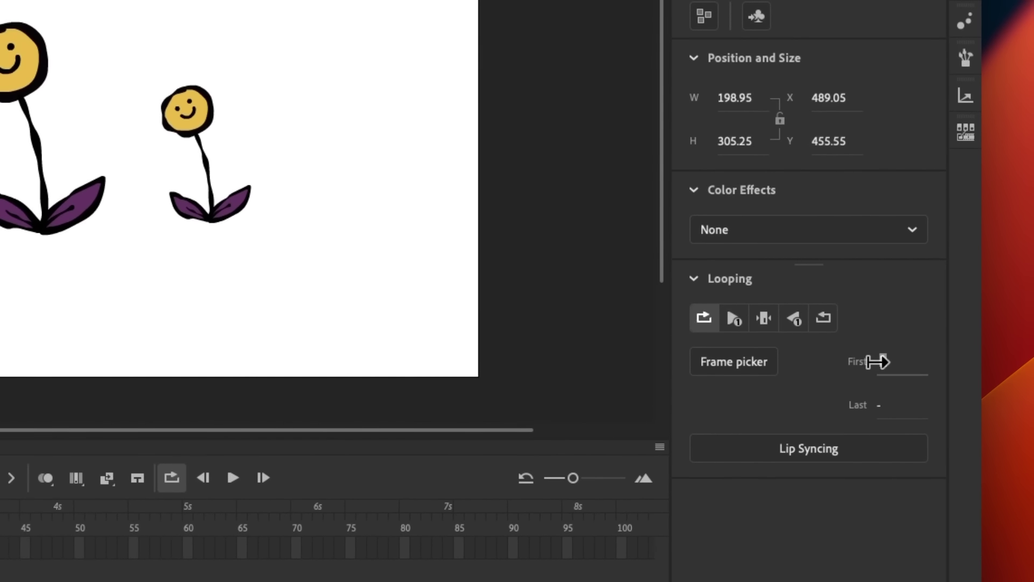
{"action": "left_click", "coordinate": [240, 218]}
{"action": "left_click", "coordinate": [883, 361]}
{"action": "type", "text": "6"}
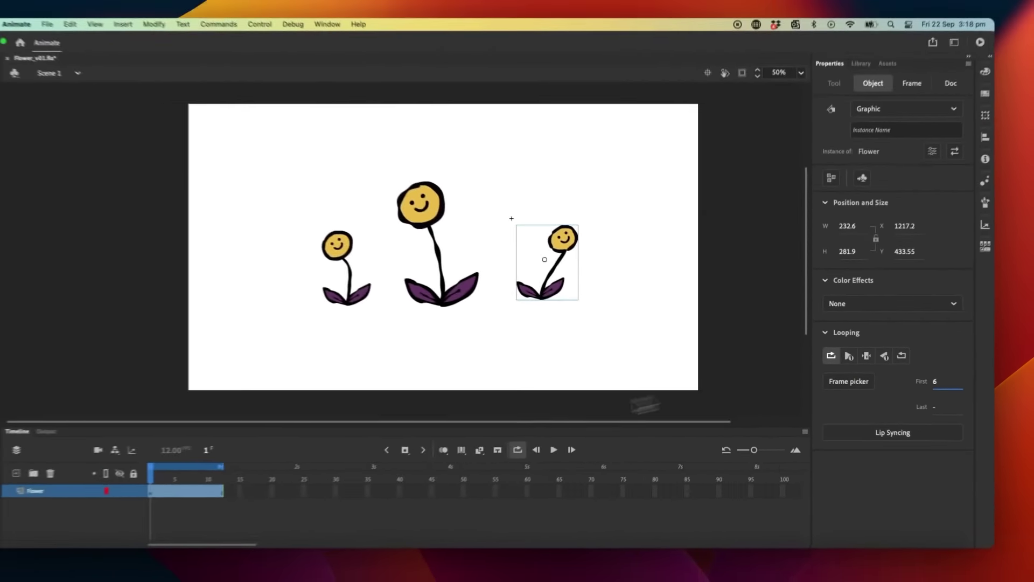
- Play the animation to check the staggered swaying, and select the large and right flowers to inspect their looping start frames
{"action": "left_click", "coordinate": [582, 447]}
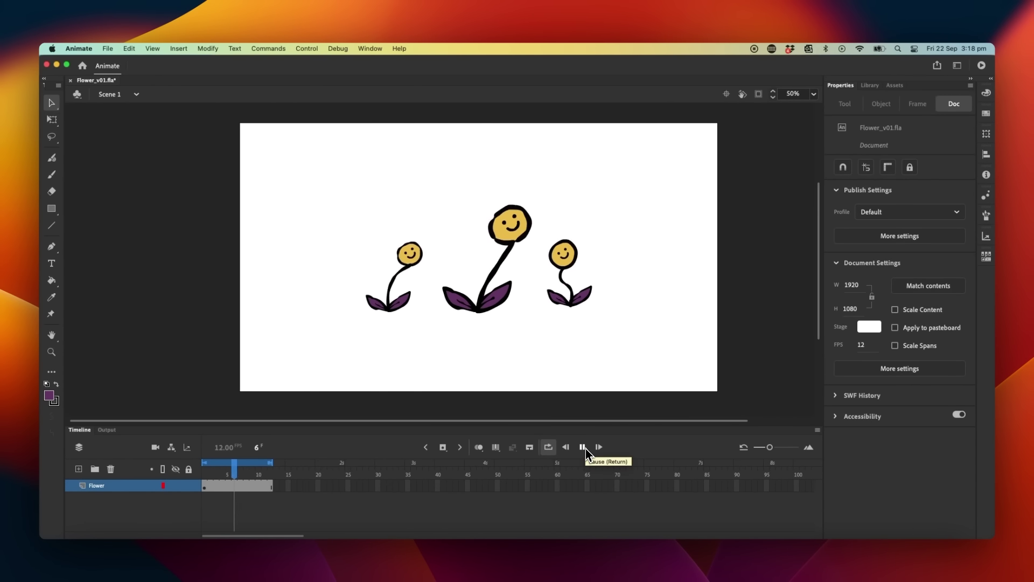
{"action": "left_click", "coordinate": [586, 452]}
{"action": "left_click", "coordinate": [488, 310]}
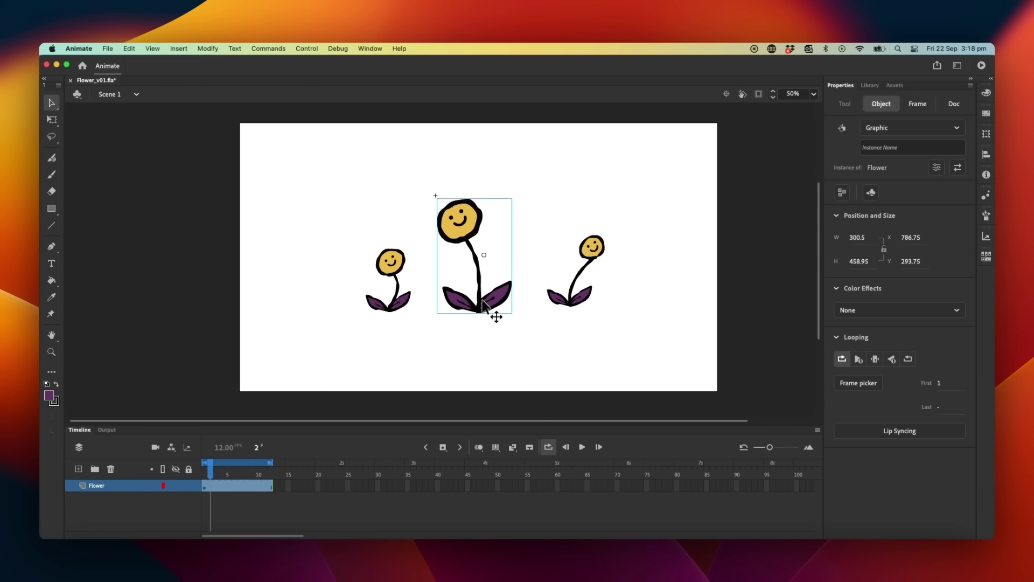
{"action": "left_click", "coordinate": [541, 294]}
{"action": "left_click", "coordinate": [577, 287]}
{"action": "double_click", "coordinate": [577, 287]}
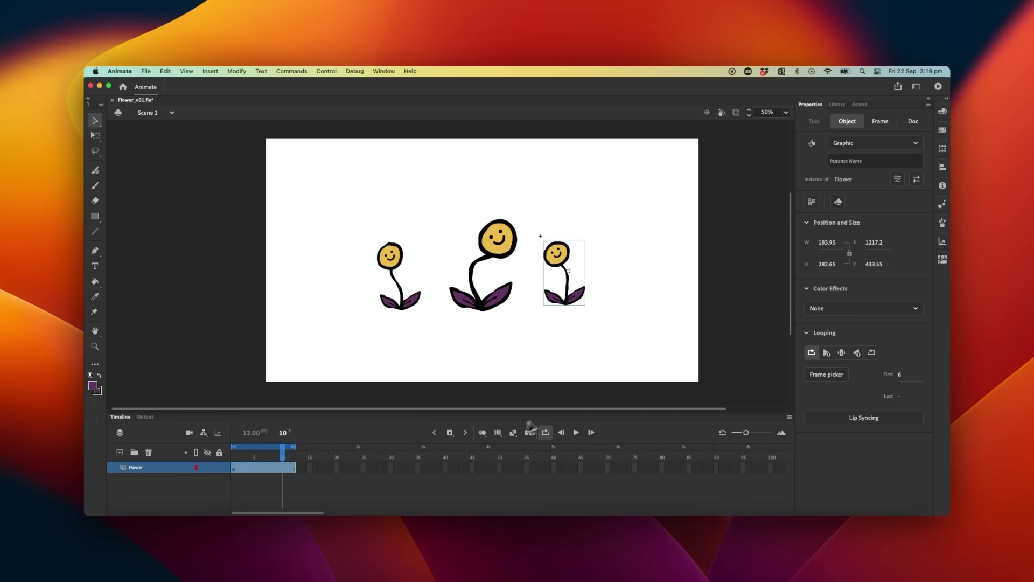
- Preview the looping animation twice in Scene 1, stepping through frames between playbacks, to review how the three flowers sway
{"action": "left_click", "coordinate": [575, 433]}
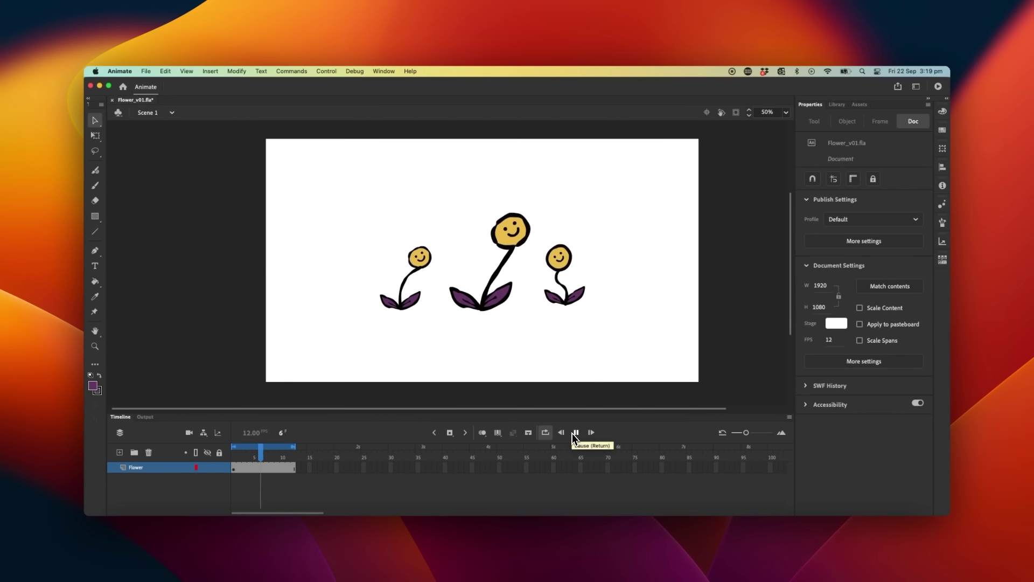
{"action": "left_click", "coordinate": [575, 433]}
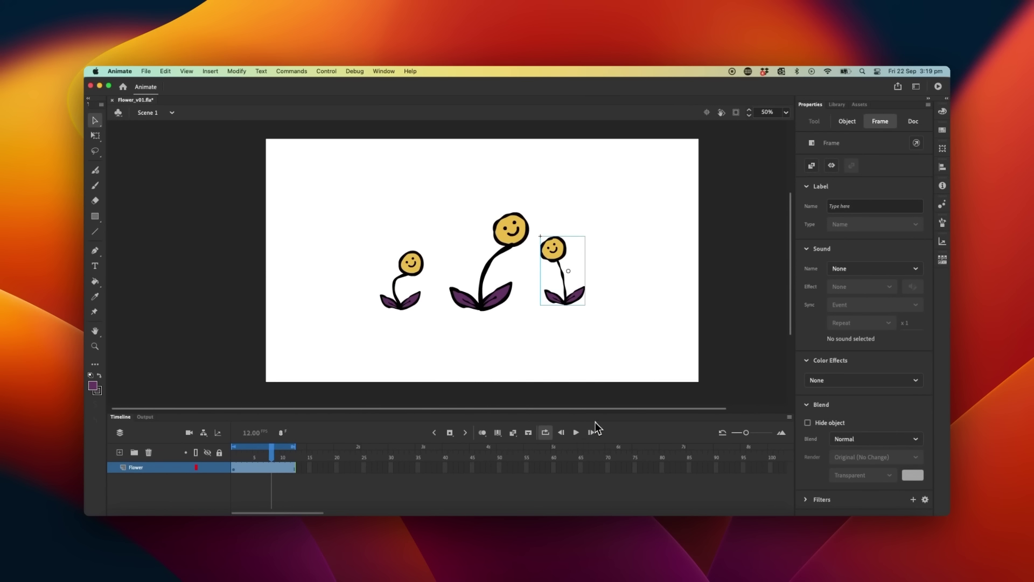
{"action": "key", "text": "period"}
{"action": "key", "text": "period"}
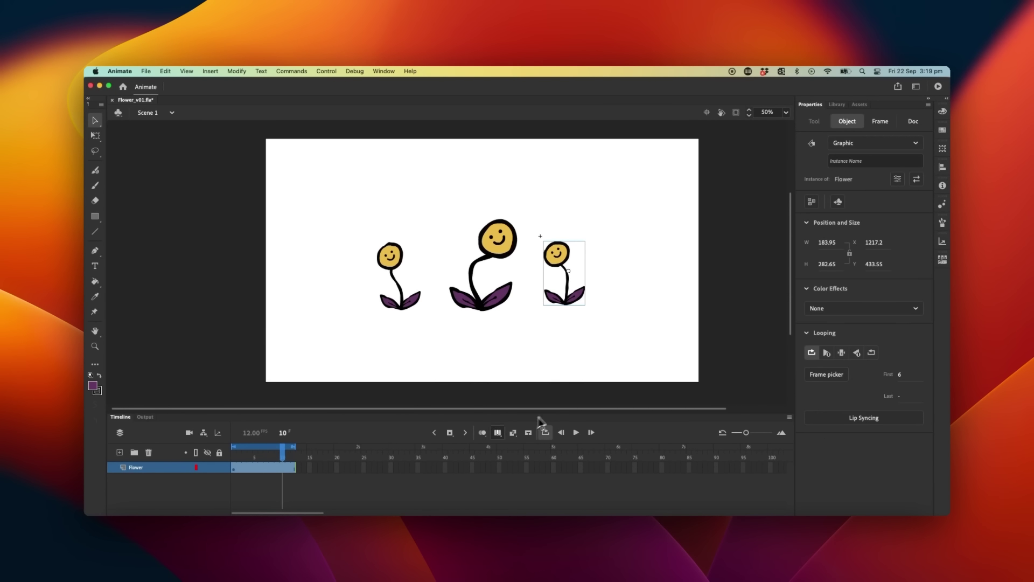
{"action": "left_click", "coordinate": [575, 433]}
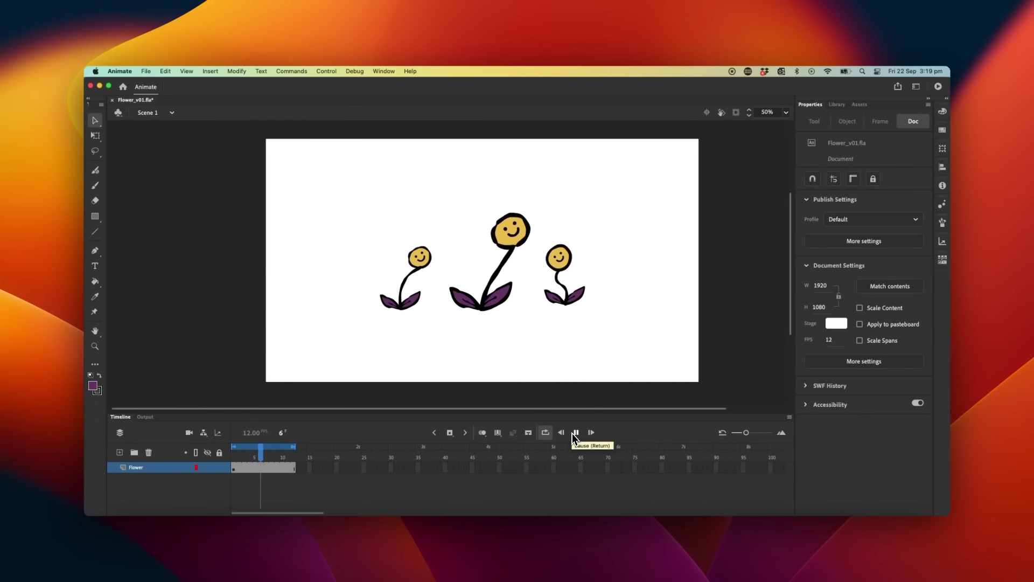
{"action": "left_click", "coordinate": [575, 433]}
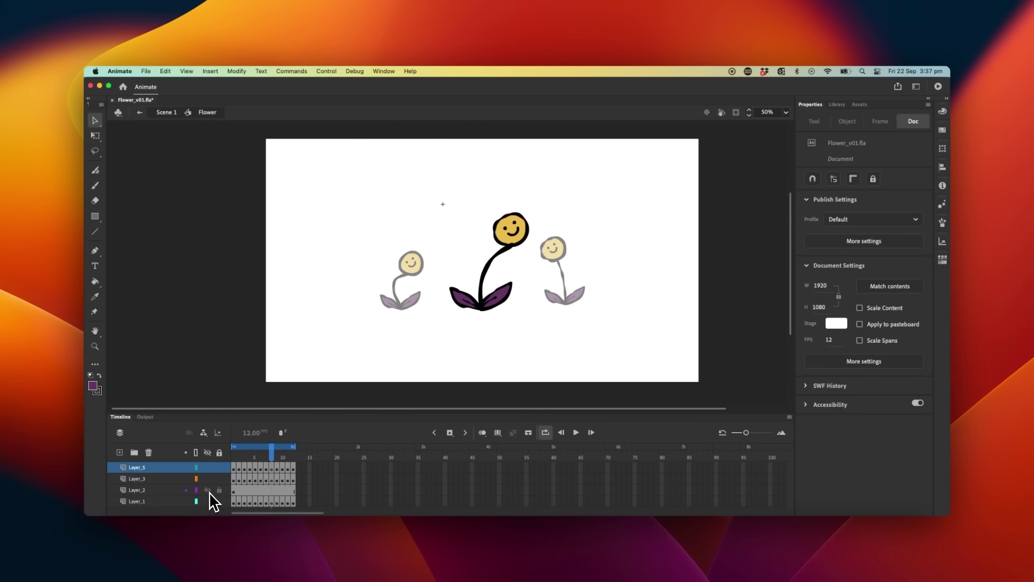
- Inside the Flower symbol, hide and show Layer_2 to identify the leaf artwork, and lock that layer
{"action": "left_click", "coordinate": [209, 490]}
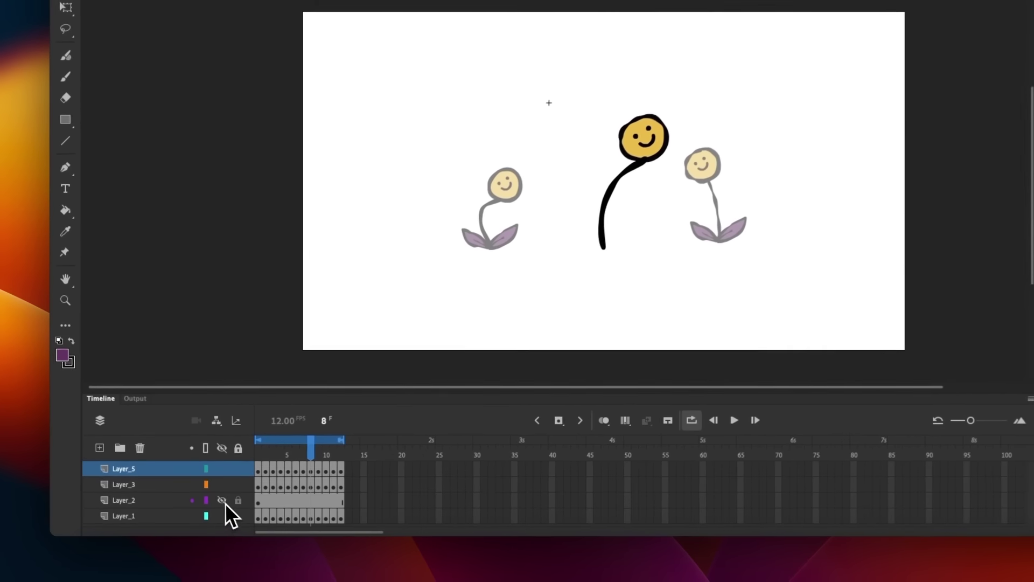
{"action": "left_click", "coordinate": [222, 500]}
{"action": "key", "text": "z"}
{"action": "left_click", "coordinate": [609, 219]}
{"action": "left_click", "coordinate": [238, 500]}
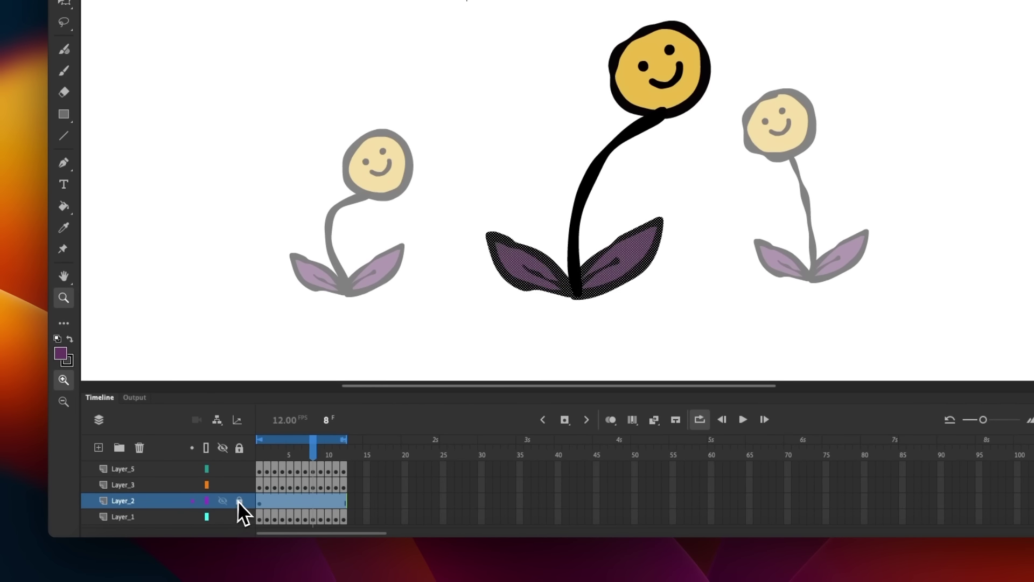
{"action": "left_click", "coordinate": [238, 500]}
- At frame 1, add a layer above Layer_2, rename Layer_2 as Leaf and name the new layer Leaf_CleanUp
{"action": "left_click_drag", "start_coordinate": [292, 454], "coordinate": [261, 454]}
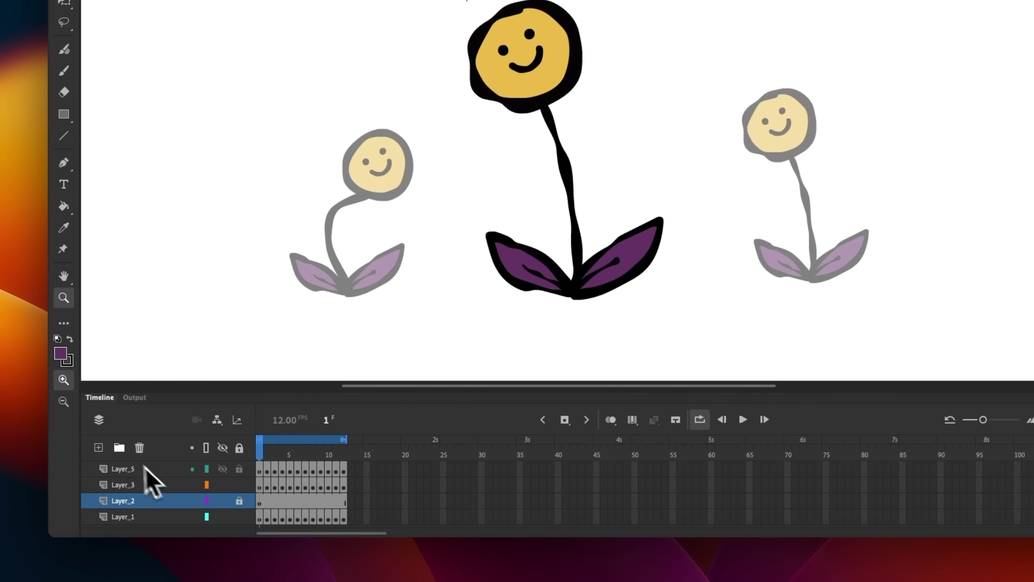
{"action": "left_click", "coordinate": [98, 448]}
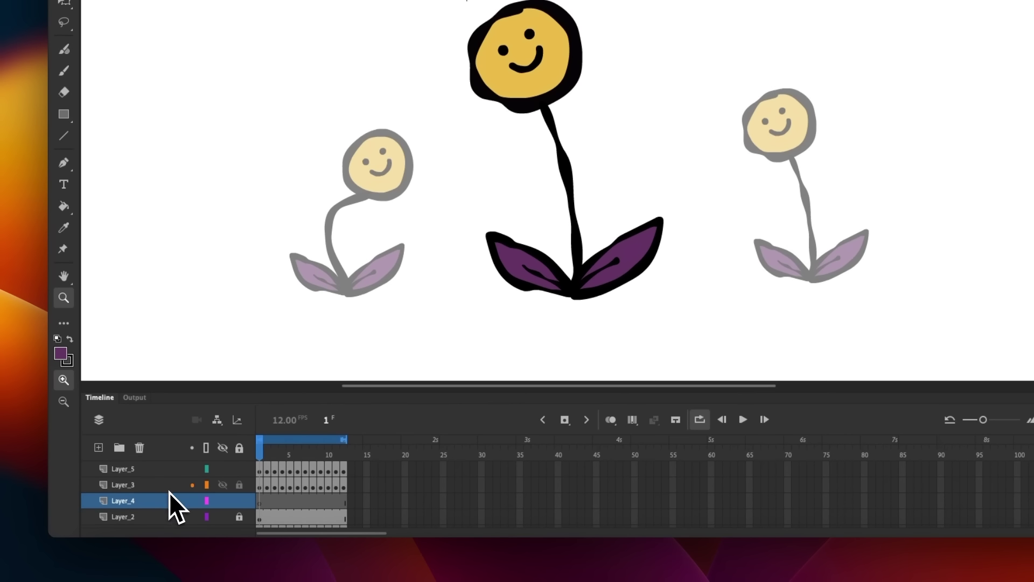
{"action": "scroll", "coordinate": [169, 492], "scroll_direction": "down", "scroll_amount": 1}
{"action": "double_click", "coordinate": [127, 500]}
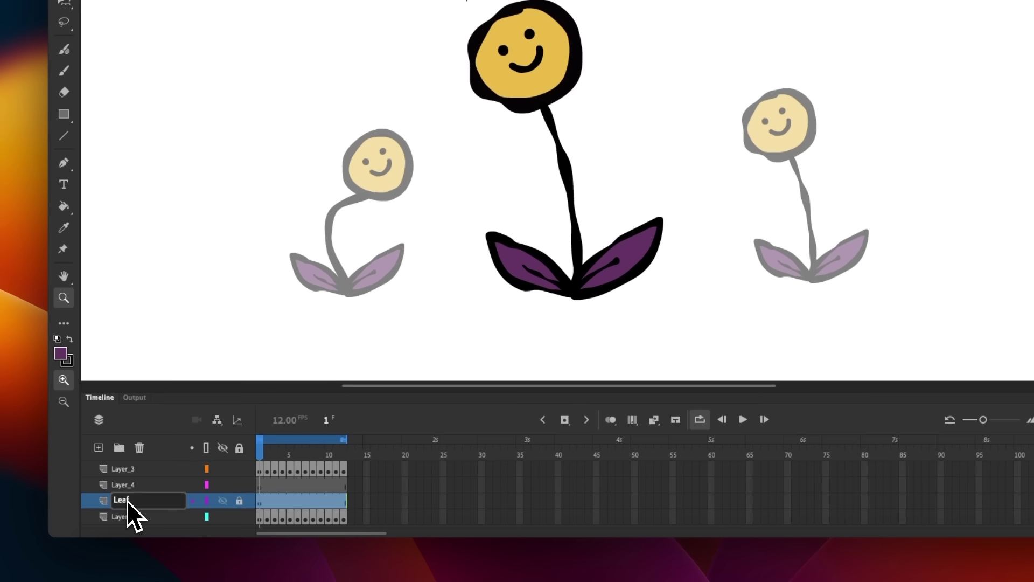
{"action": "double_click", "coordinate": [125, 488]}
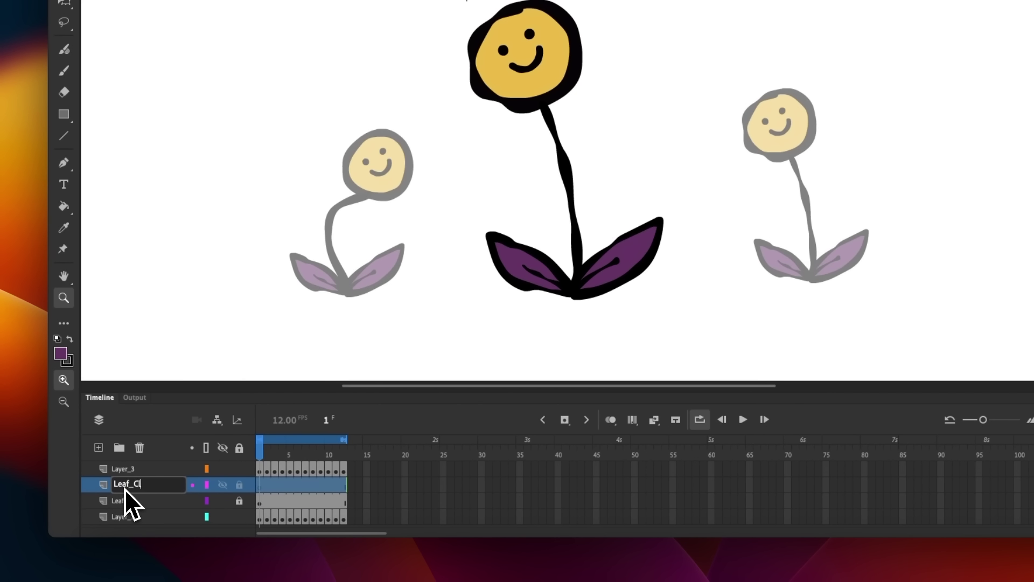
- Make the Leaf layer semi-transparent by switching its visibility to Opacity in the Layer Properties
{"action": "right_click", "coordinate": [125, 499]}
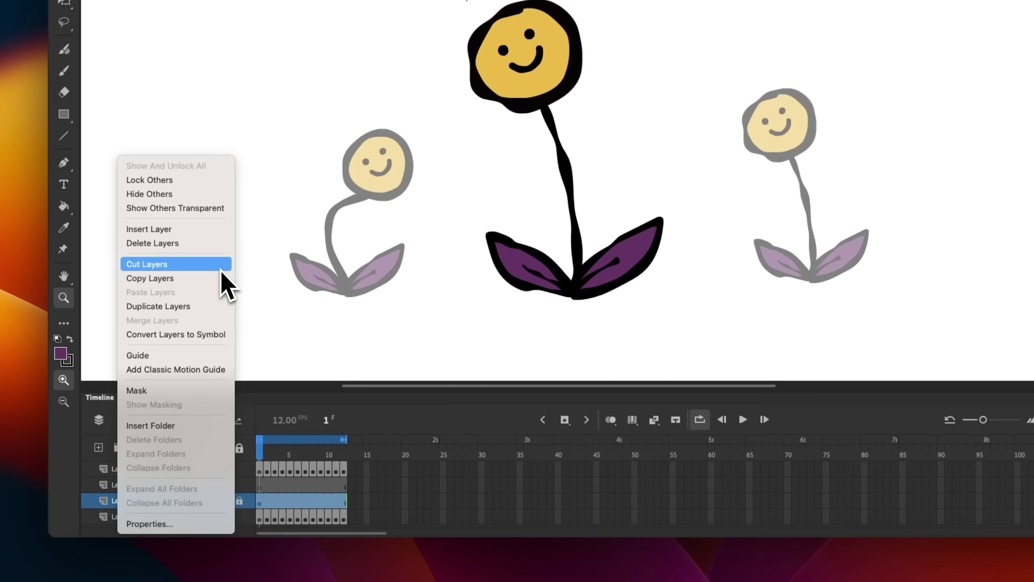
{"action": "left_click", "coordinate": [161, 522]}
{"action": "left_click", "coordinate": [624, 186]}
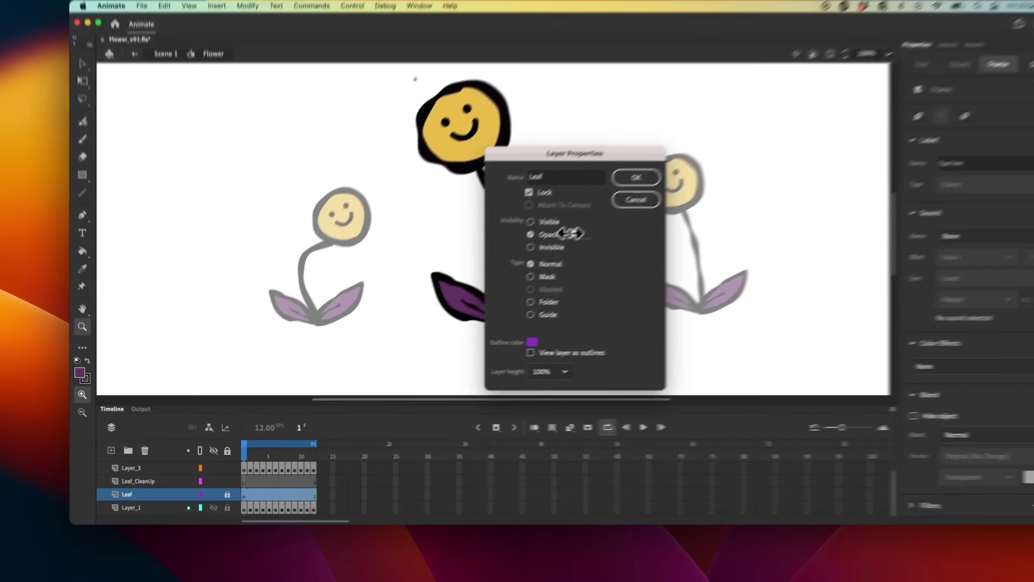
{"action": "left_click", "coordinate": [658, 186]}
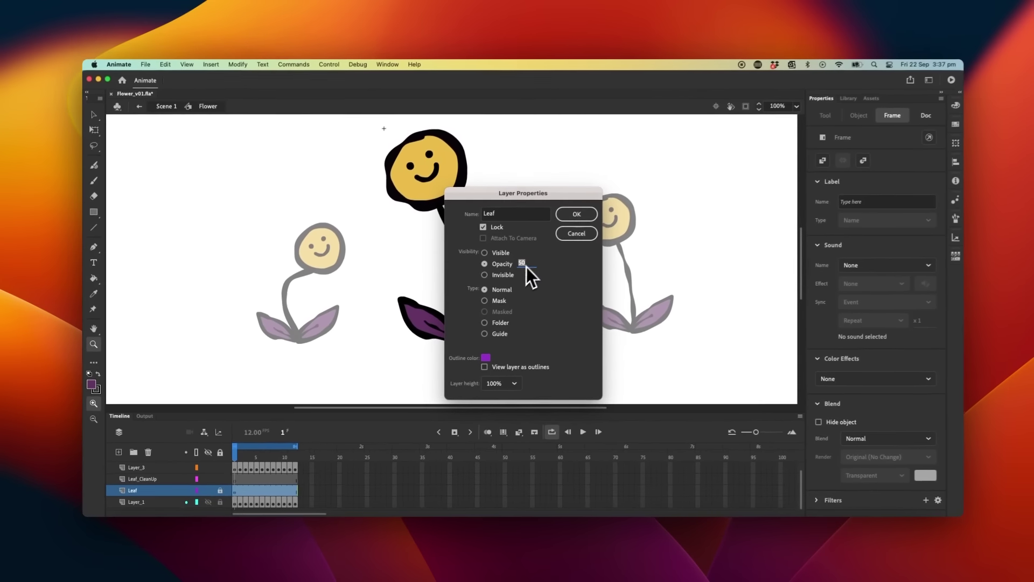
{"action": "left_click", "coordinate": [570, 218]}
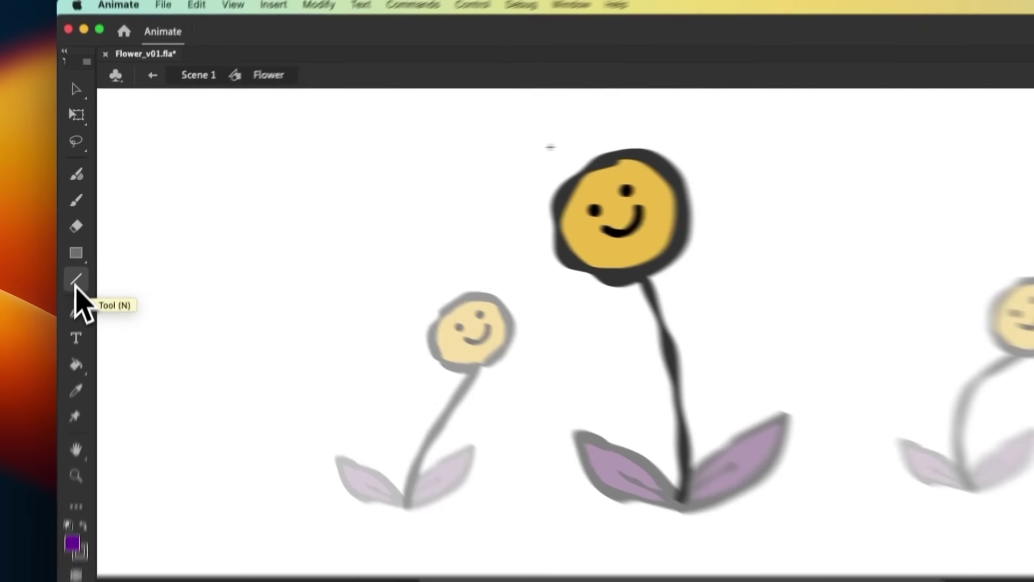
- Choose the Line tool and set its stroke color to black (#000000)
{"action": "left_click", "coordinate": [76, 281]}
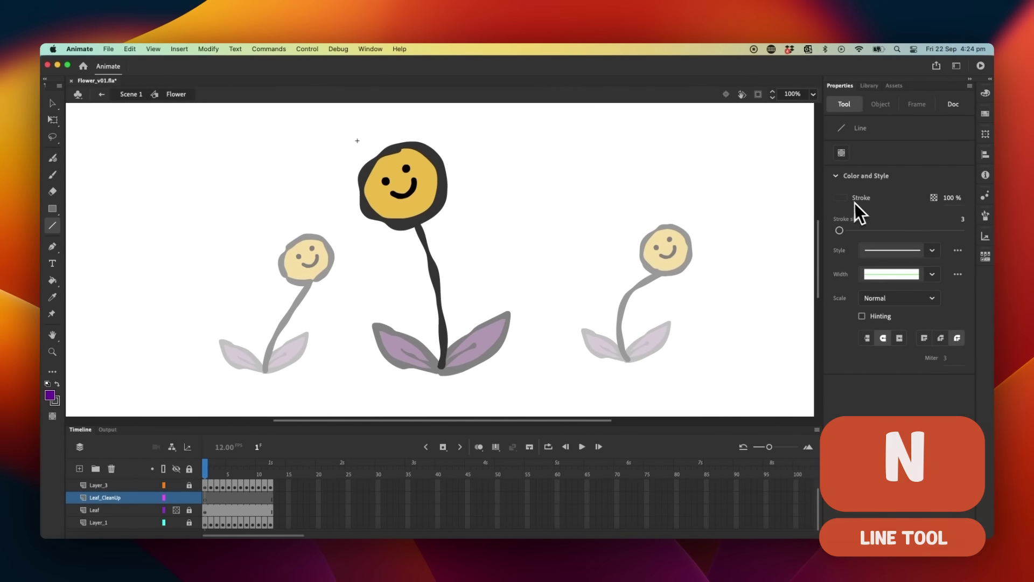
{"action": "left_click", "coordinate": [841, 197]}
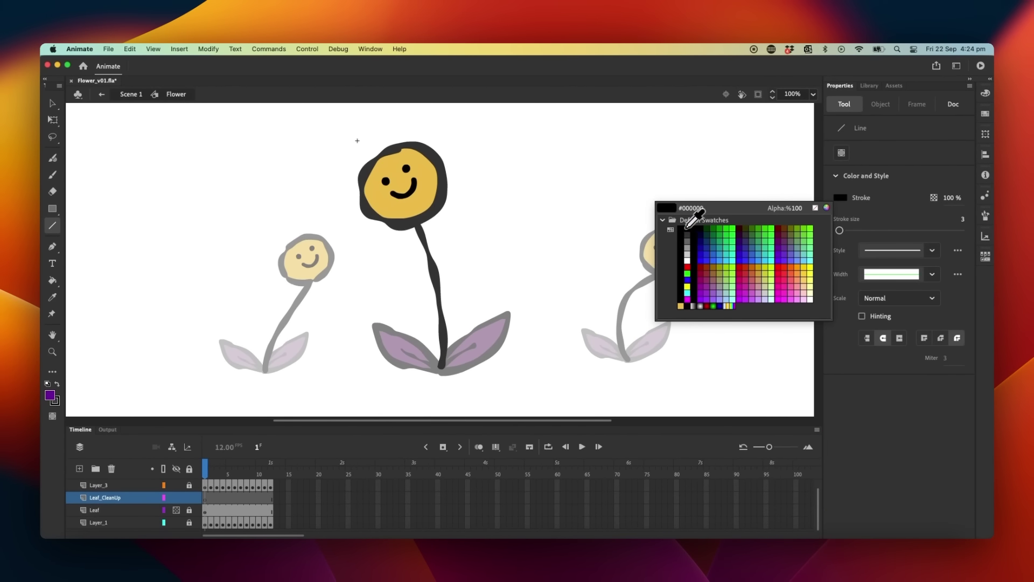
{"action": "left_click", "coordinate": [688, 227]}
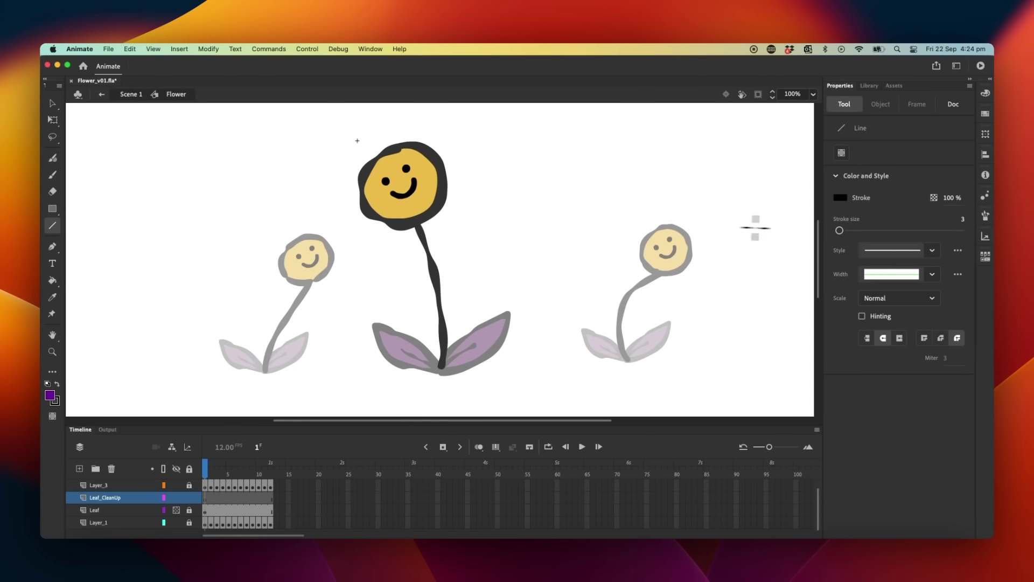
- Draw a straight trial line with stroke size 3 from the base to the tip of the large flower's right leaf, and delete it
{"action": "left_click_drag", "start_coordinate": [441, 371], "coordinate": [508, 313]}
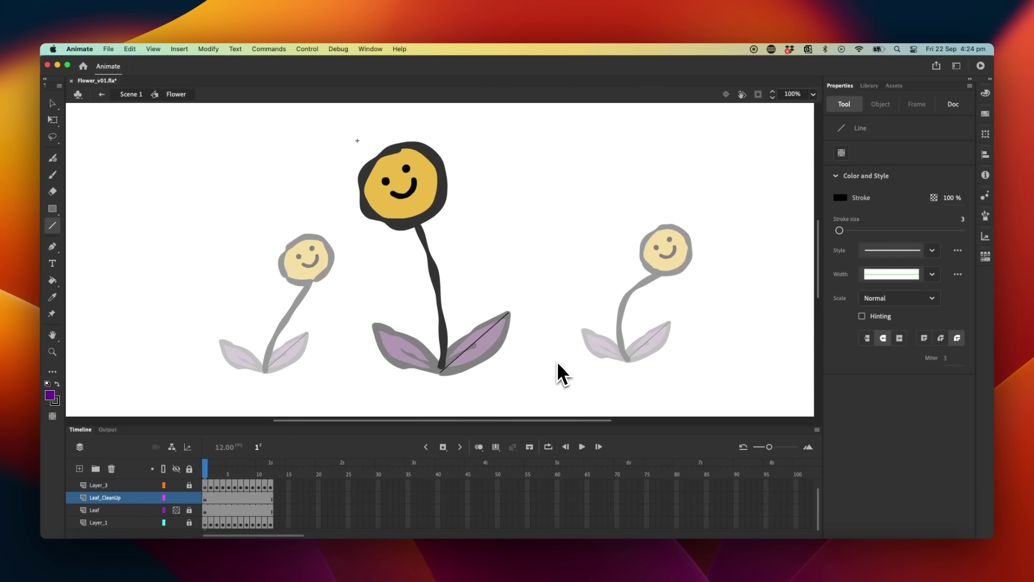
{"action": "key", "text": "v"}
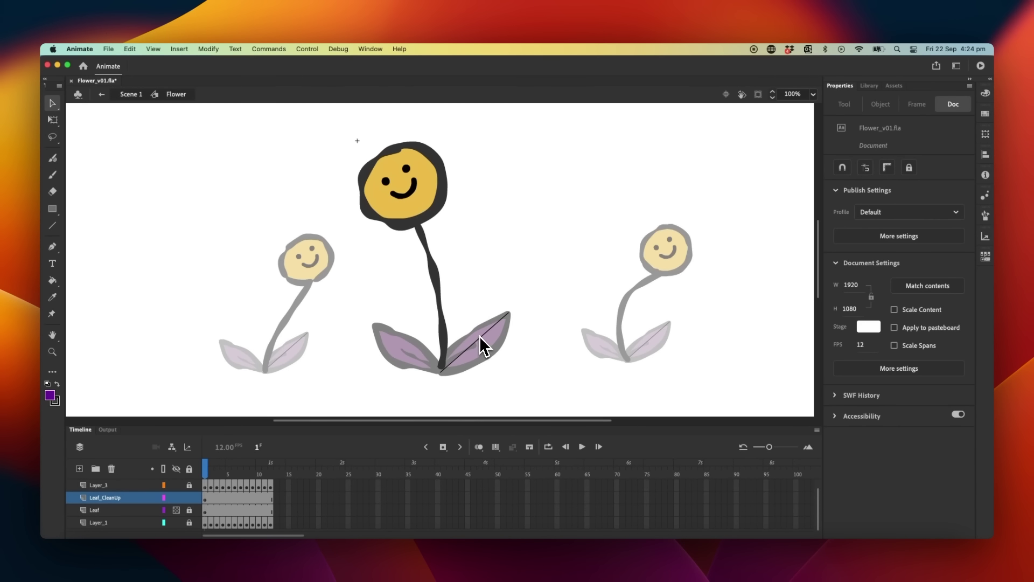
{"action": "left_click", "coordinate": [480, 337]}
{"action": "key", "text": "Delete"}
- Draw a line with stroke size 24 from the right leaf's base to its tip, and bend it to follow the upper edge
{"action": "key", "text": "n"}
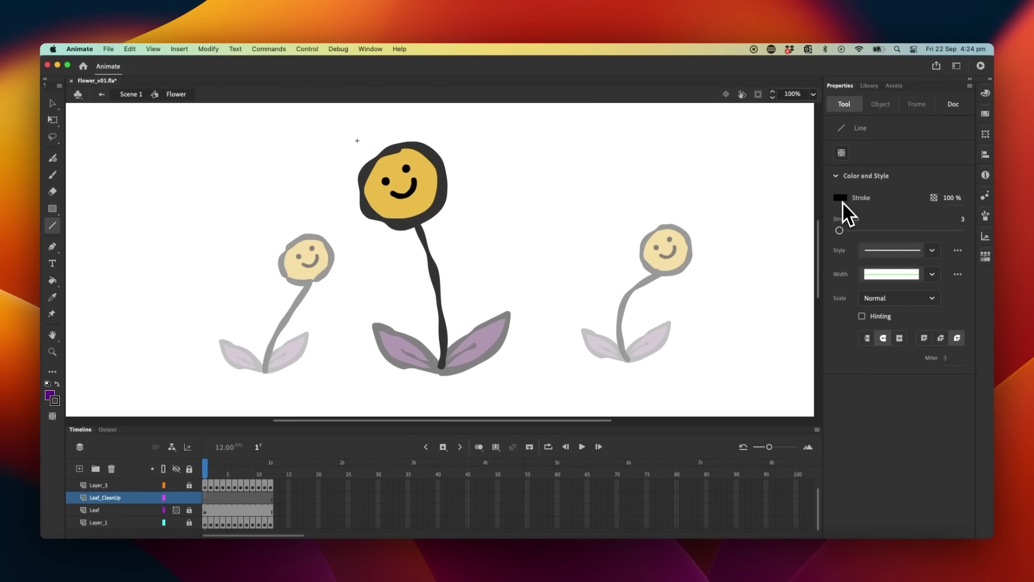
{"action": "left_click_drag", "start_coordinate": [838, 232], "coordinate": [854, 234]}
{"action": "left_click_drag", "start_coordinate": [441, 372], "coordinate": [503, 317]}
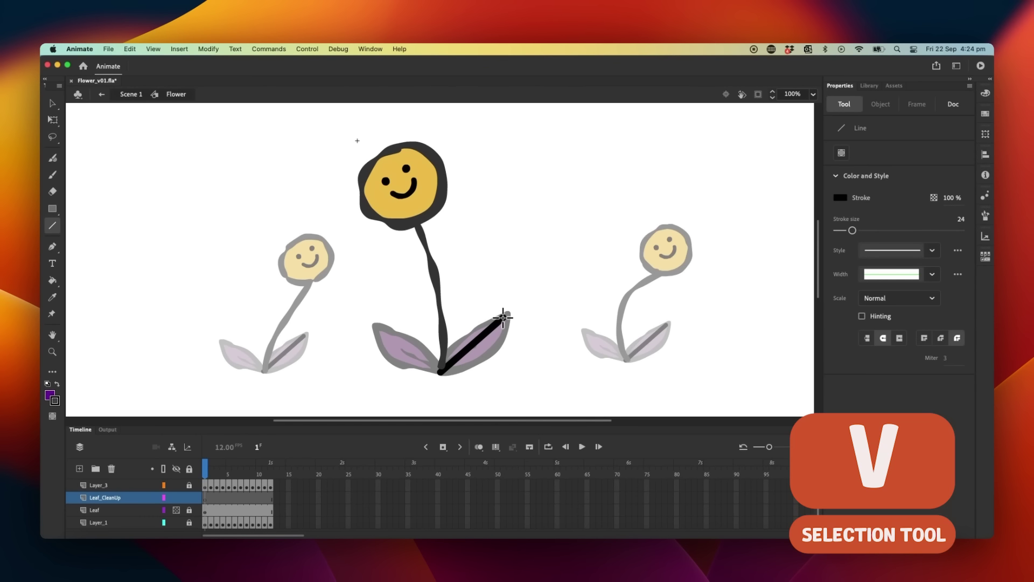
{"action": "key", "text": "v"}
{"action": "left_click_drag", "start_coordinate": [481, 337], "coordinate": [469, 333]}
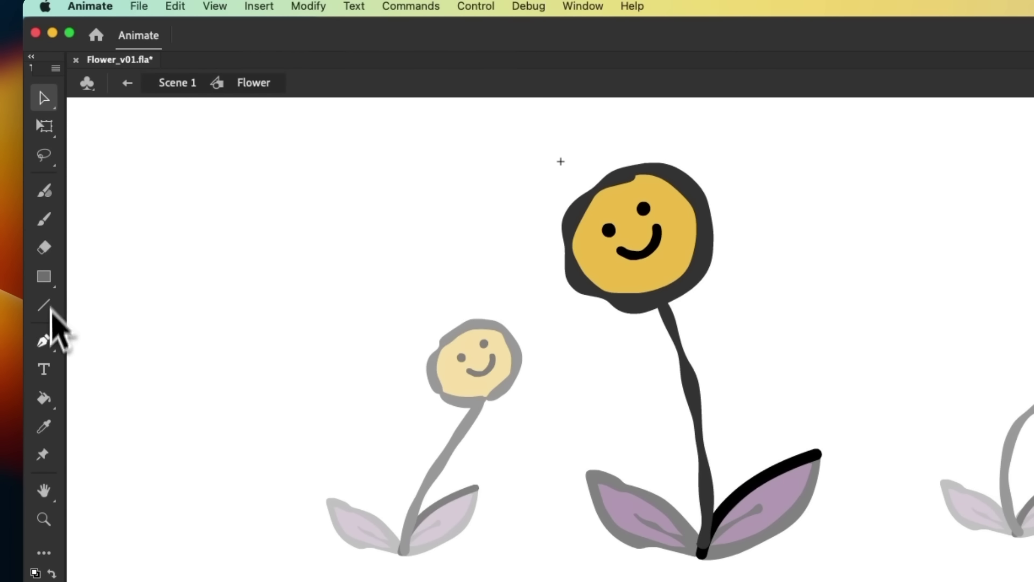
- Draw a winding trial curve across the area left of the large flower with the Pen tool
{"action": "left_click", "coordinate": [44, 340]}
{"action": "left_click", "coordinate": [347, 361]}
{"action": "left_click_drag", "start_coordinate": [356, 297], "coordinate": [458, 307]}
{"action": "left_click_drag", "start_coordinate": [476, 335], "coordinate": [478, 370]}
{"action": "left_click_drag", "start_coordinate": [463, 411], "coordinate": [544, 450]}
{"action": "left_click_drag", "start_coordinate": [548, 388], "coordinate": [549, 356]}
{"action": "left_click_drag", "start_coordinate": [539, 316], "coordinate": [531, 300]}
{"action": "left_click_drag", "start_coordinate": [499, 252], "coordinate": [499, 232]}
{"action": "left_click_drag", "start_coordinate": [519, 184], "coordinate": [544, 178]}
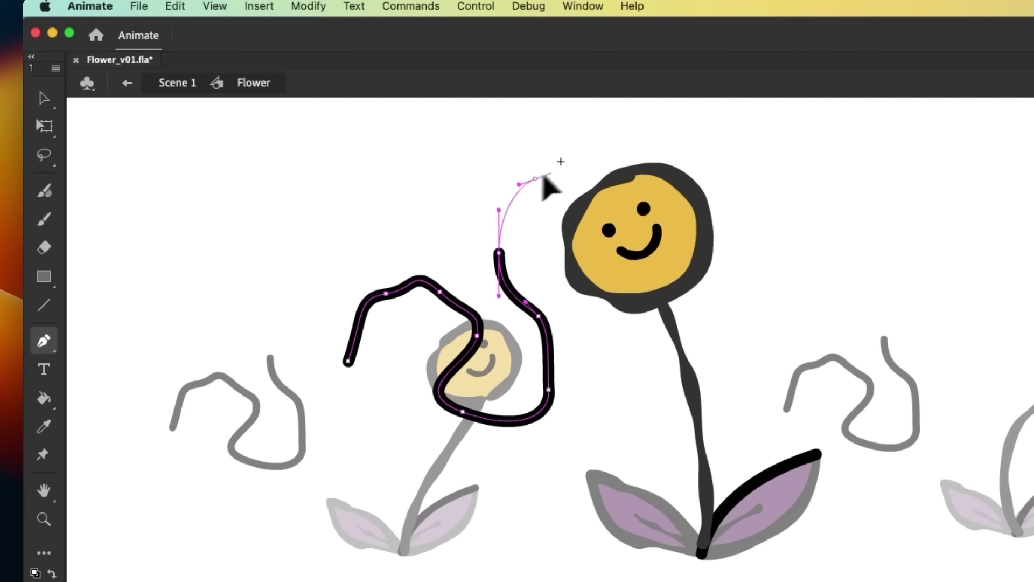
- Select the winding Pen curve and delete it
{"action": "key", "text": "v"}
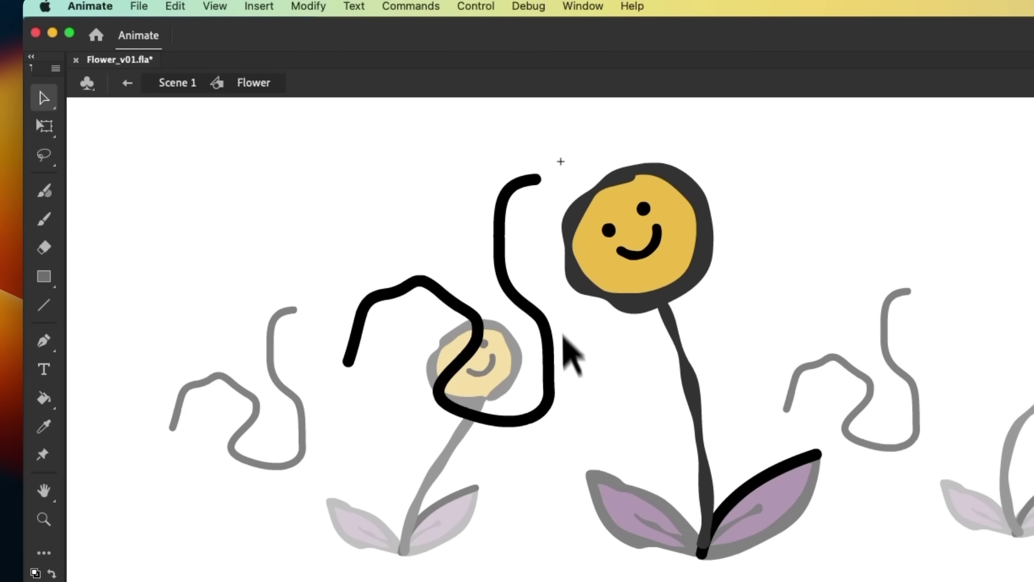
{"action": "left_click", "coordinate": [551, 357]}
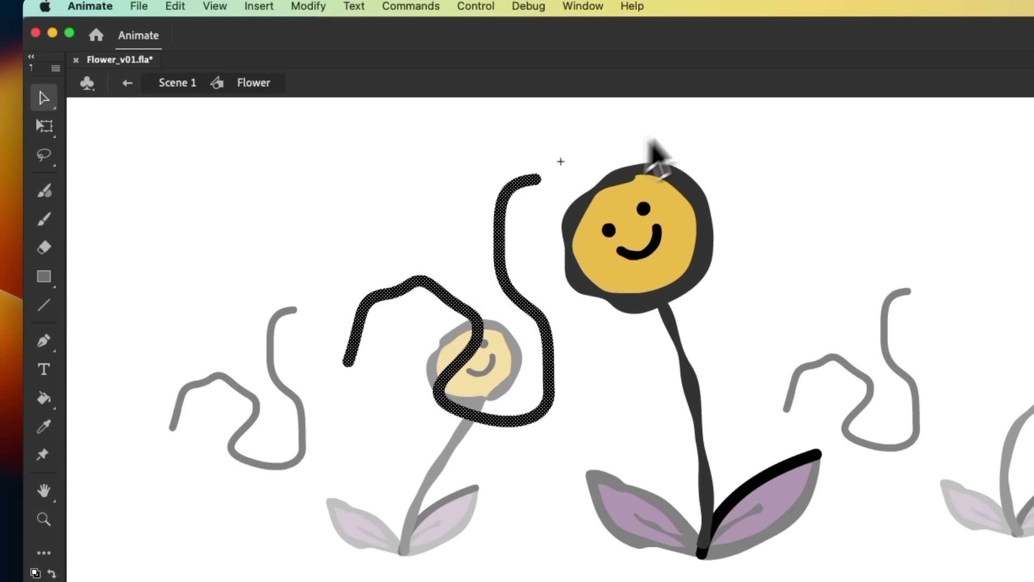
{"action": "key", "text": "Delete"}
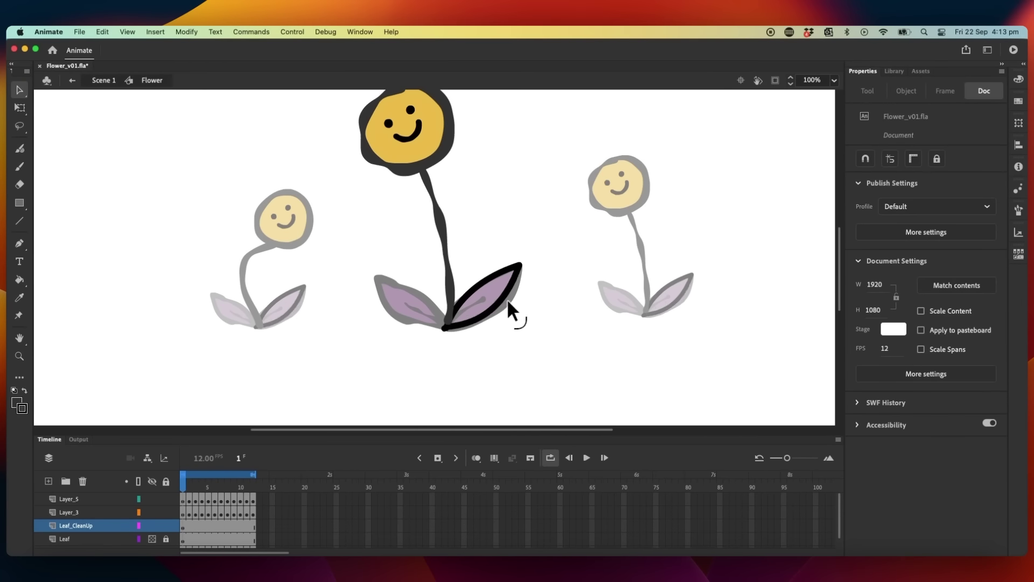
- Draw the right leaf's center vein and the left leaf's outline and vein with thick black lines, curved to match the sketch
{"action": "key", "text": "n"}
{"action": "mouse_move", "coordinate": [448, 322]}
{"action": "left_mouse_down"}
{"action": "mouse_move", "coordinate": [375, 278]}
{"action": "mouse_move", "coordinate": [405, 316]}
{"action": "mouse_move", "coordinate": [494, 291]}
{"action": "left_mouse_up"}
{"action": "key", "text": "v"}
{"action": "key", "text": "n"}
{"action": "key", "text": "v"}
{"action": "key", "text": "n"}
{"action": "left_click_drag", "start_coordinate": [399, 298], "coordinate": [429, 321]}
{"action": "key", "text": "v"}
- Fill both outlined leaves of the large flower with vivid purple using the Paint Bucket
{"action": "key", "text": "k"}
{"action": "left_click", "coordinate": [16, 402]}
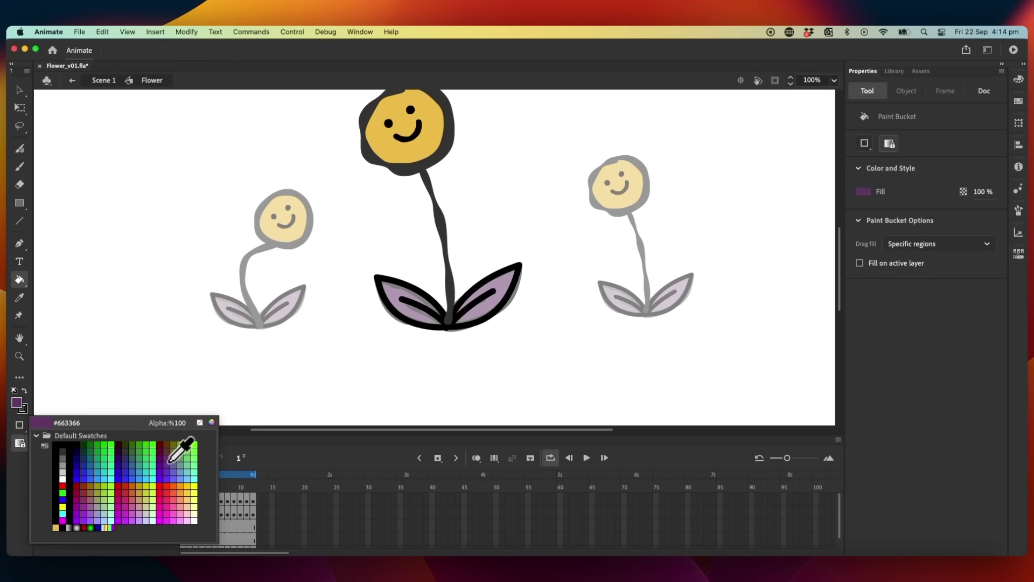
{"action": "left_click", "coordinate": [118, 461]}
{"action": "left_click", "coordinate": [488, 293]}
{"action": "left_click", "coordinate": [420, 312]}
- Inspect where the cleaned-up leaf lines meet, and change the stroke color of all leaf outlines to dark grey #333333
{"action": "key", "text": "z"}
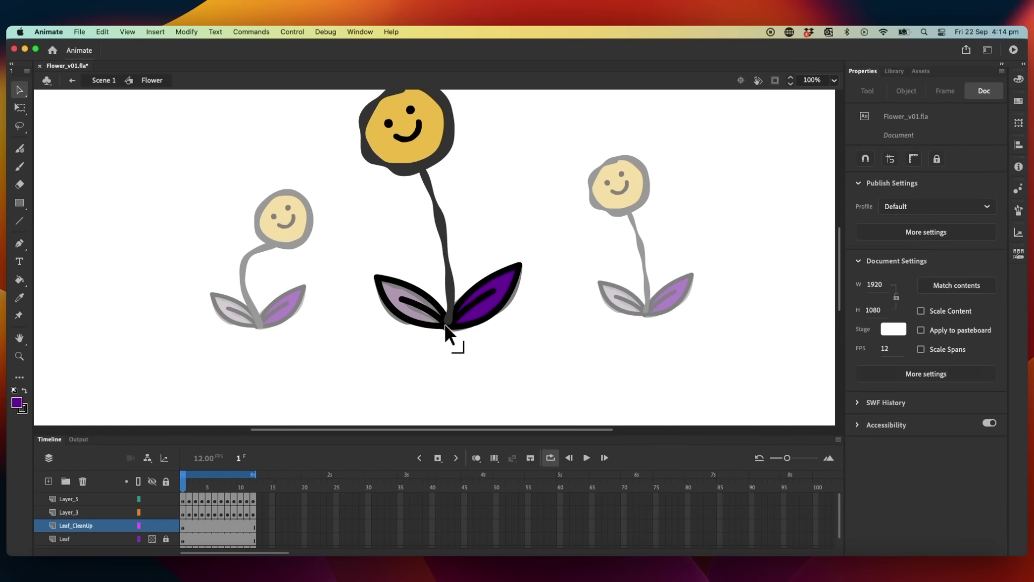
{"action": "left_click", "coordinate": [439, 331]}
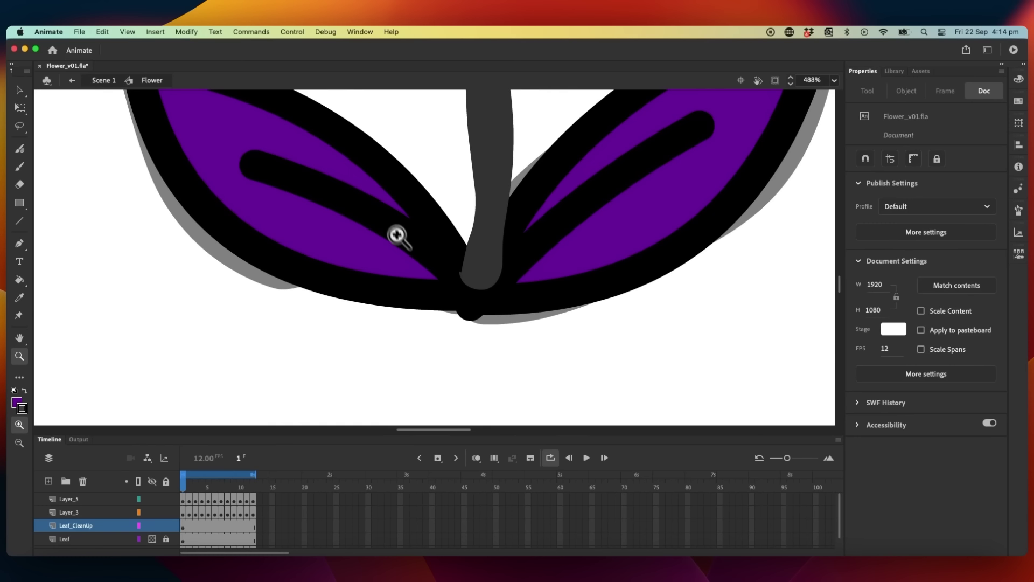
{"action": "key", "text": "super+minus"}
{"action": "key", "text": "super+minus"}
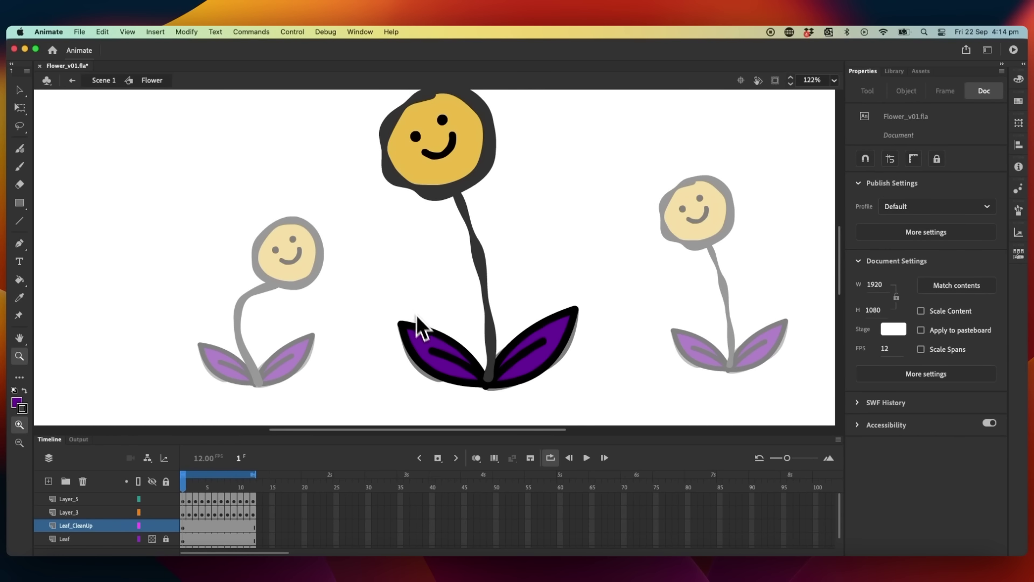
{"action": "key", "text": "v"}
{"action": "left_click_drag", "start_coordinate": [439, 392], "coordinate": [397, 362]}
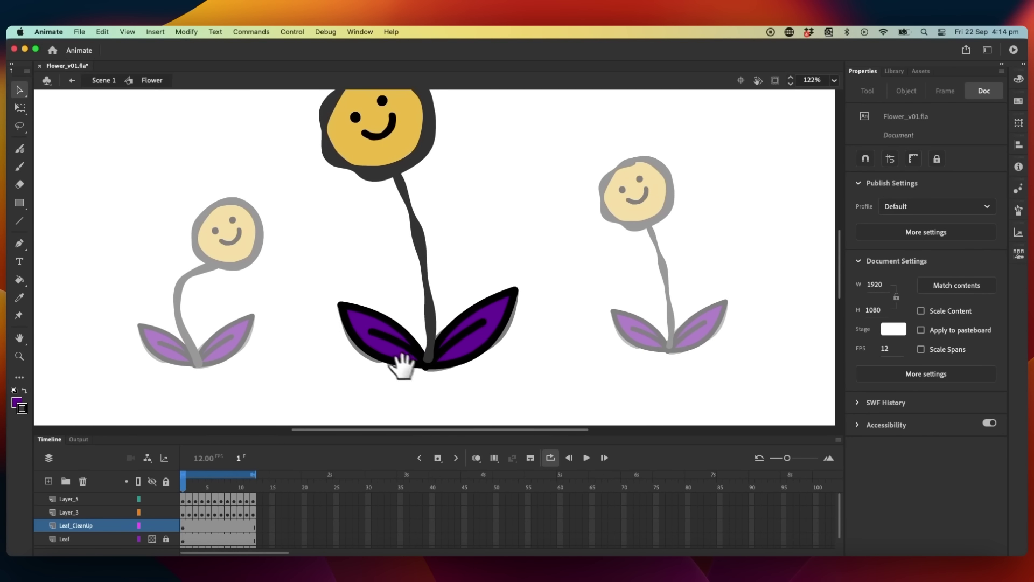
{"action": "double_click", "coordinate": [466, 358]}
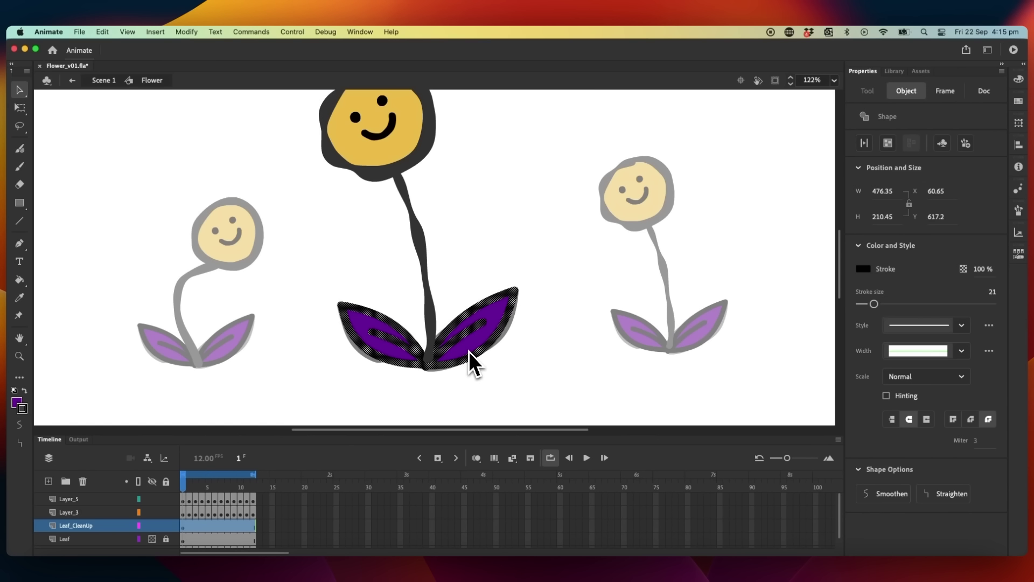
{"action": "left_click", "coordinate": [863, 269]}
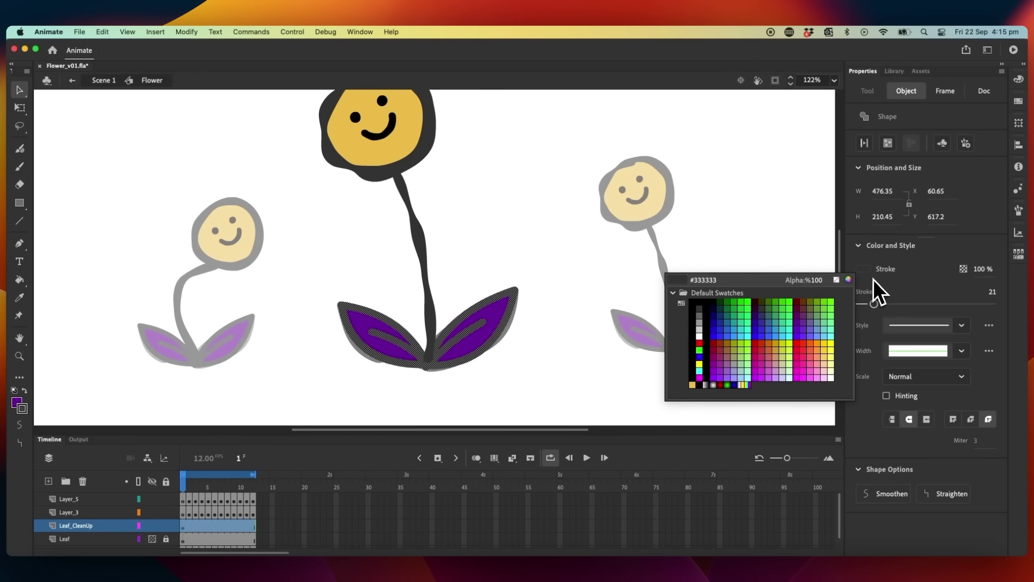
{"action": "left_click", "coordinate": [433, 311]}
{"action": "left_click", "coordinate": [475, 270]}
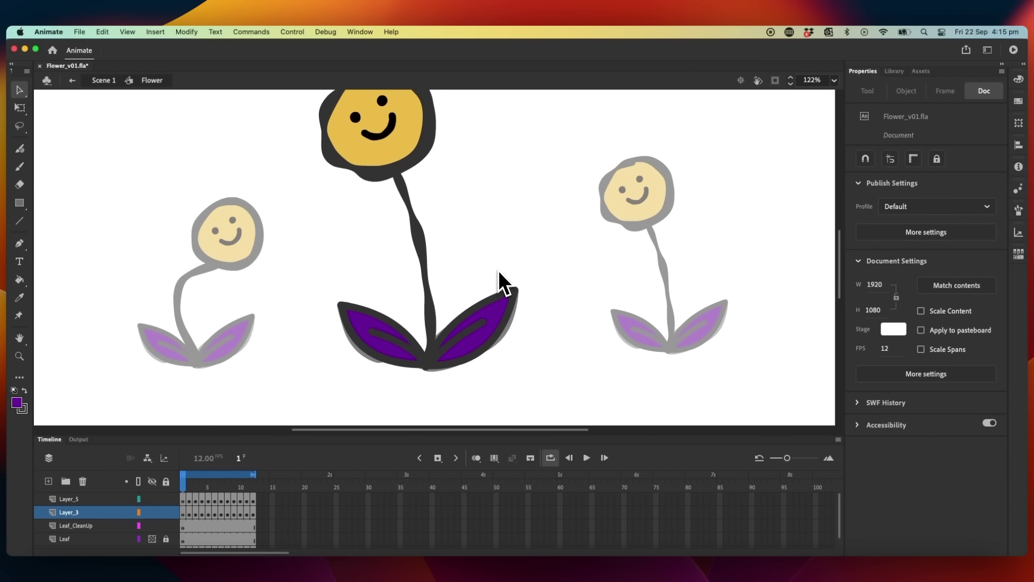
- Play back the Flower symbol's animation and test the movie to check how the cleaned-up leaves and the rough Leaf layer render
{"action": "key", "text": "Return"}
{"action": "key", "text": "Return"}
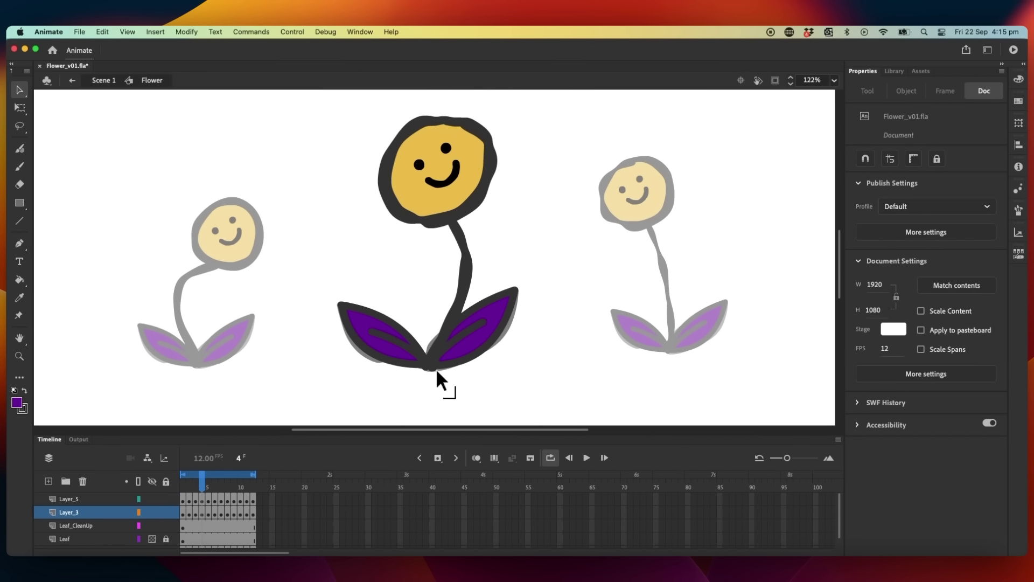
{"action": "left_click", "coordinate": [440, 369]}
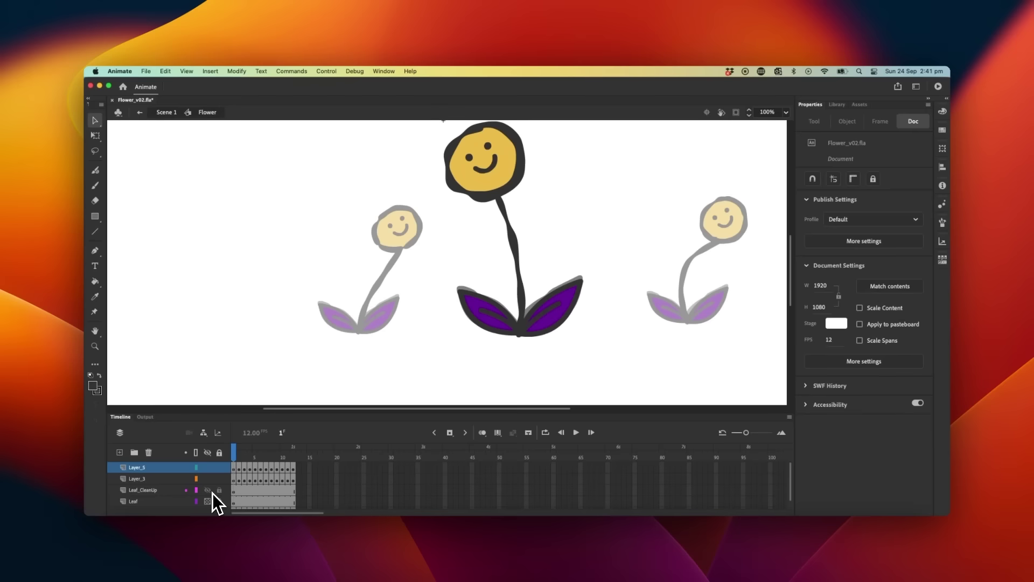
{"action": "scroll", "coordinate": [209, 489], "scroll_direction": "down", "scroll_amount": 1}
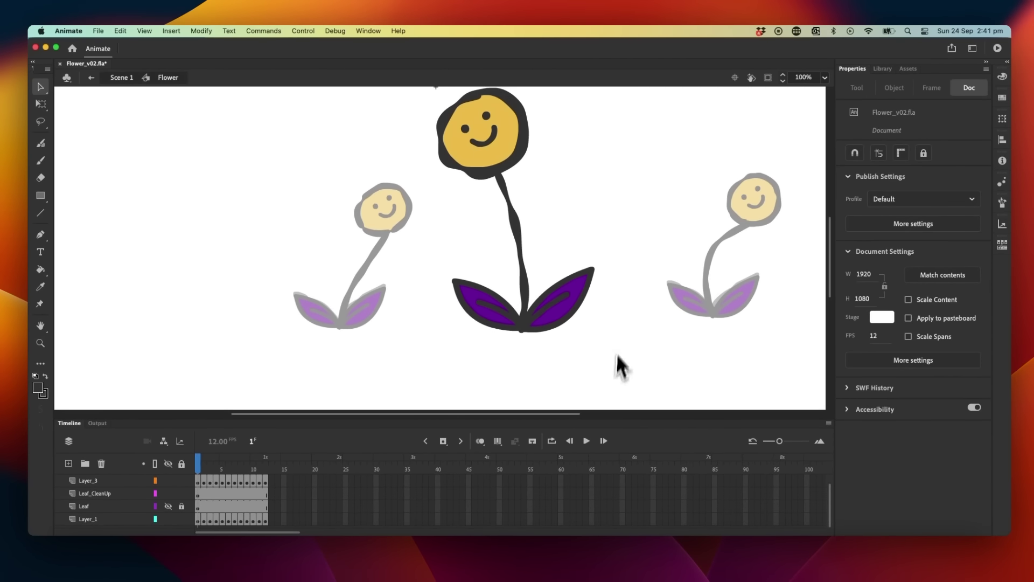
{"action": "key", "text": "super+Return"}
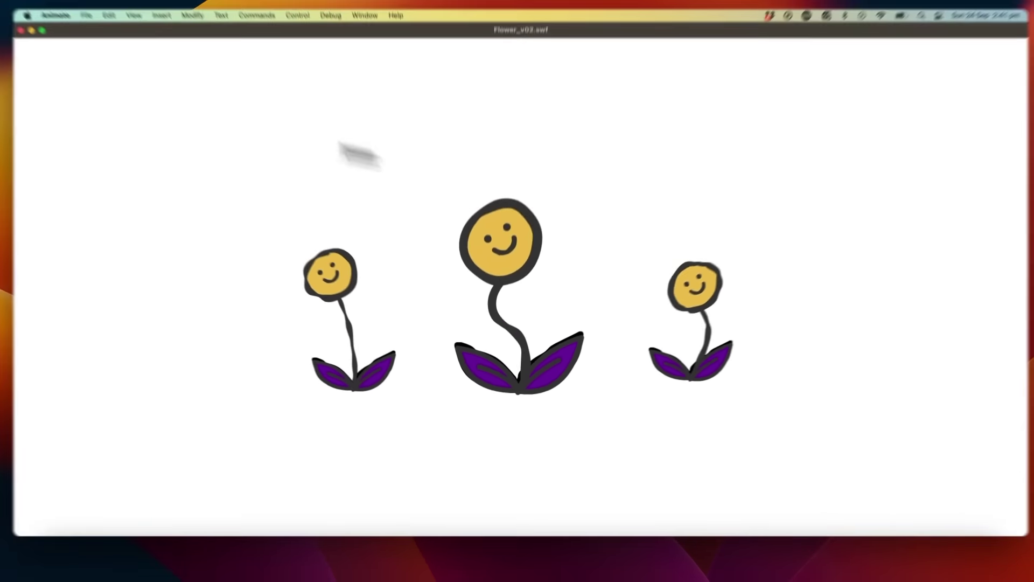
{"action": "left_click", "coordinate": [21, 30]}
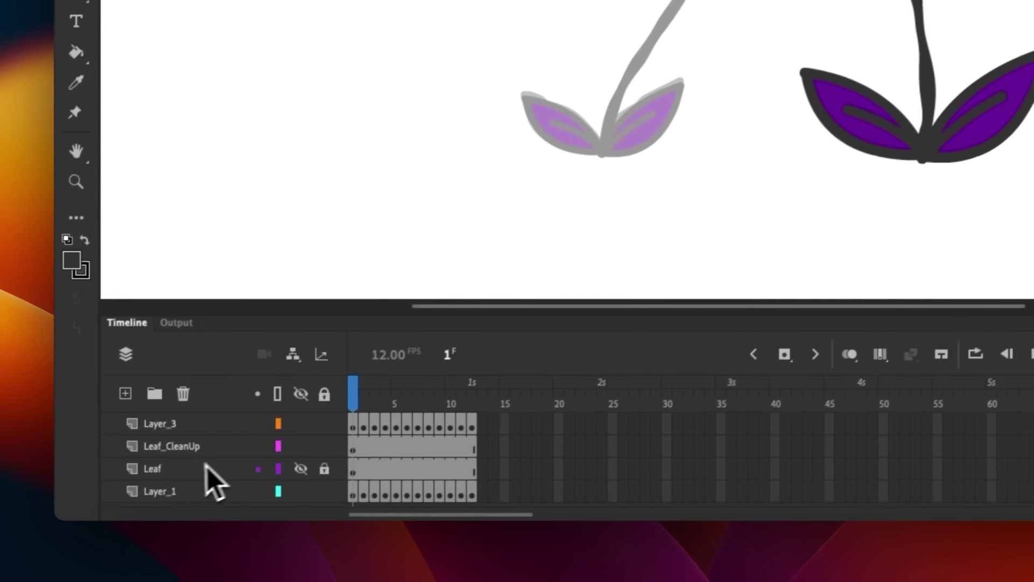
- Turn the rough Leaf layer into a guide layer, return to Scene 1, and test the movie
{"action": "left_click", "coordinate": [75, 504]}
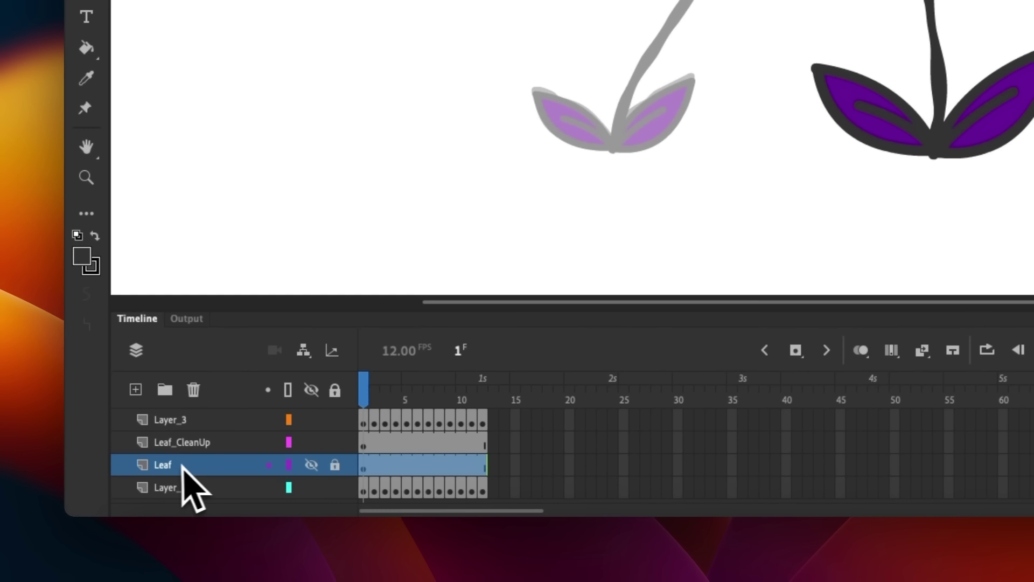
{"action": "right_click", "coordinate": [182, 466]}
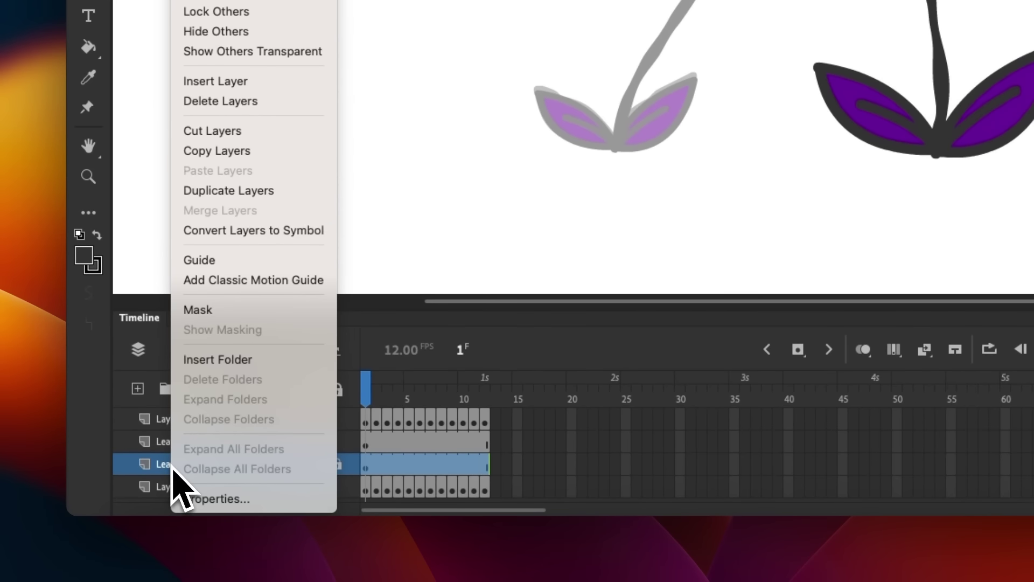
{"action": "left_click", "coordinate": [268, 261]}
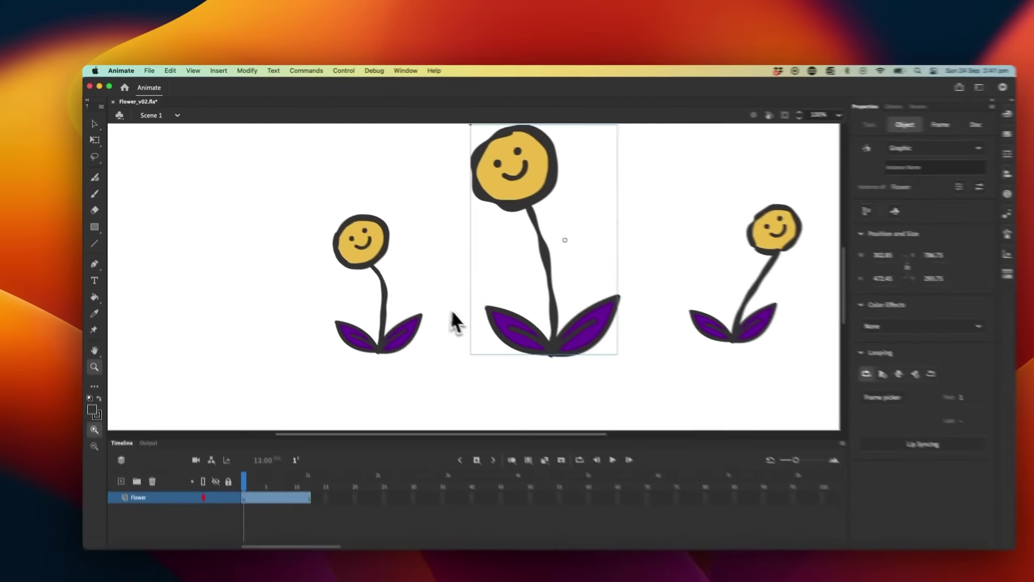
{"action": "left_click", "coordinate": [340, 288]}
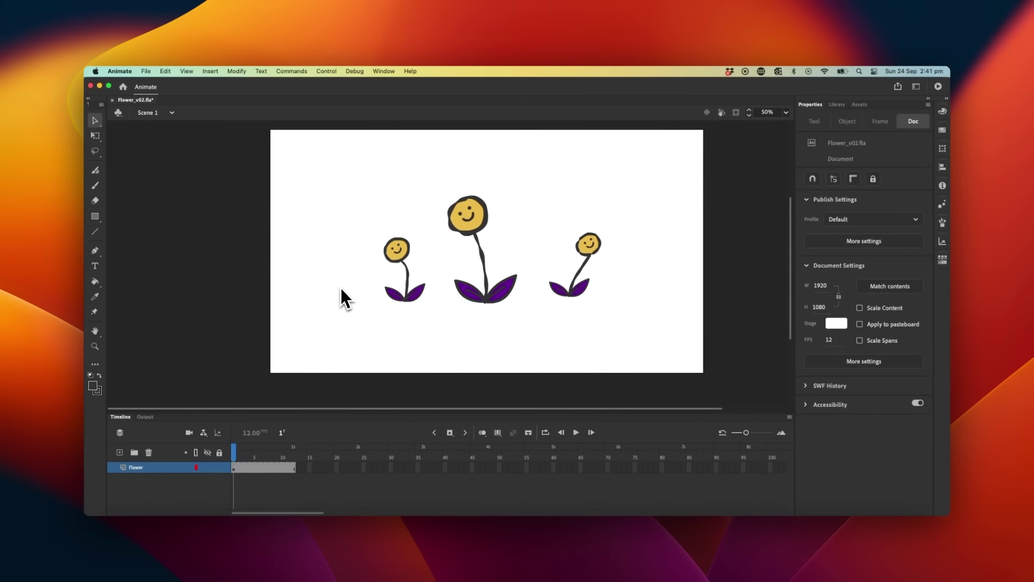
{"action": "key", "text": "super+Return"}
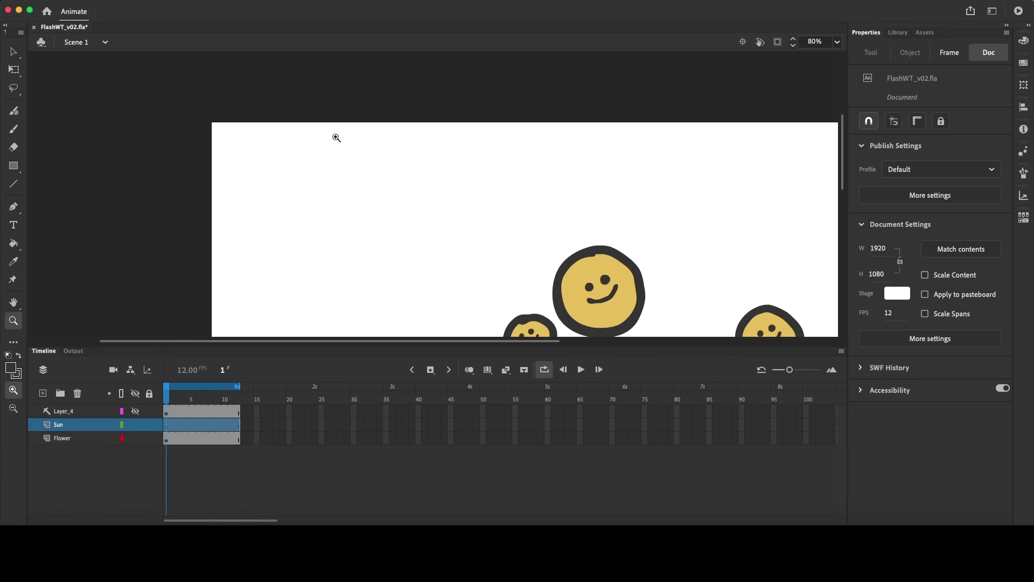
- Draw a round sun outline with two eyes and a smile above the small flower, using the Classic Brush at size 20
{"action": "key", "text": "b"}
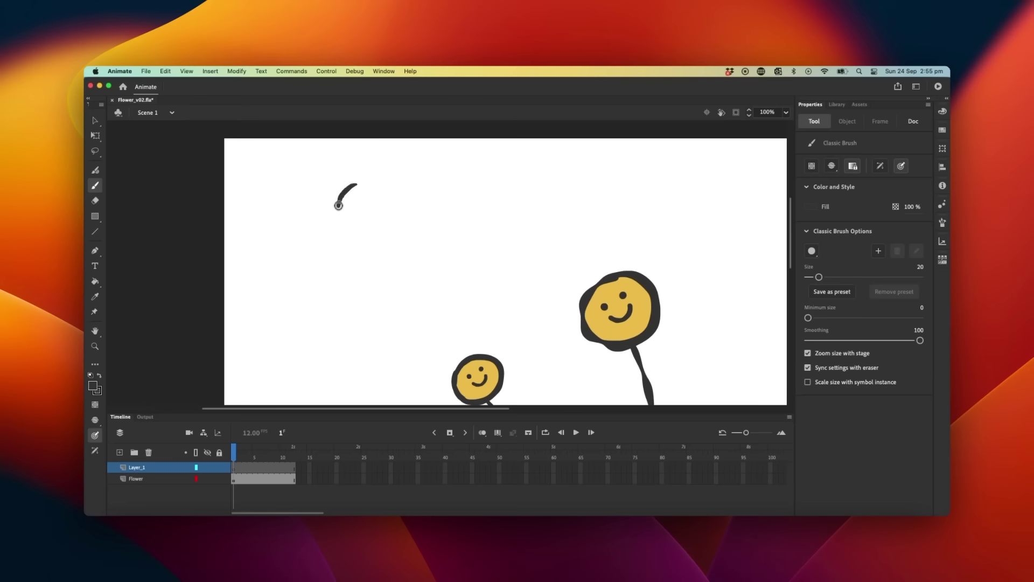
{"action": "mouse_move", "coordinate": [341, 224]}
{"action": "left_mouse_down"}
{"action": "mouse_move", "coordinate": [377, 229]}
{"action": "mouse_move", "coordinate": [389, 195]}
{"action": "mouse_move", "coordinate": [341, 156]}
{"action": "mouse_move", "coordinate": [308, 189]}
{"action": "left_mouse_up"}
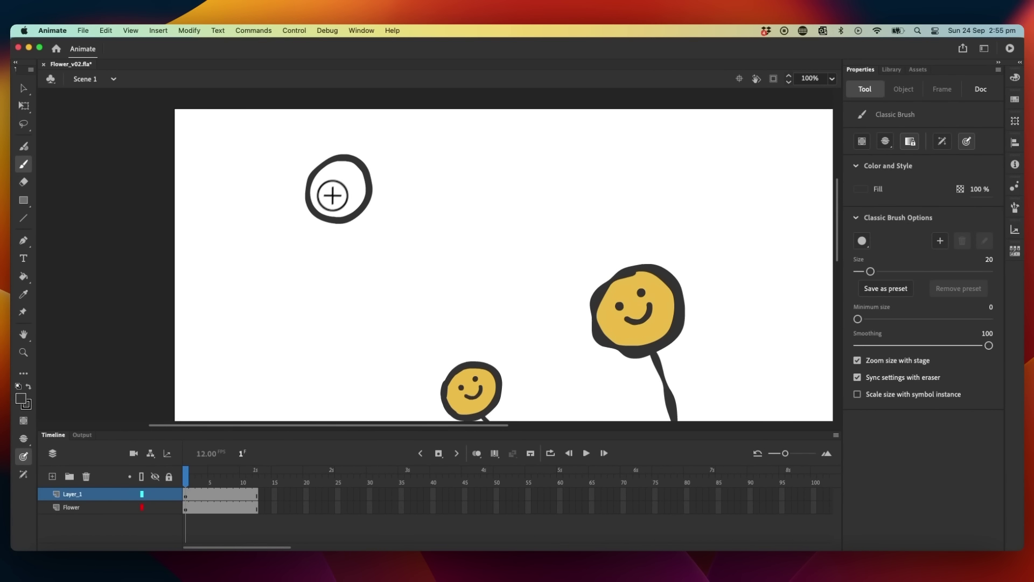
{"action": "left_click", "coordinate": [328, 185]}
{"action": "left_click", "coordinate": [342, 177]}
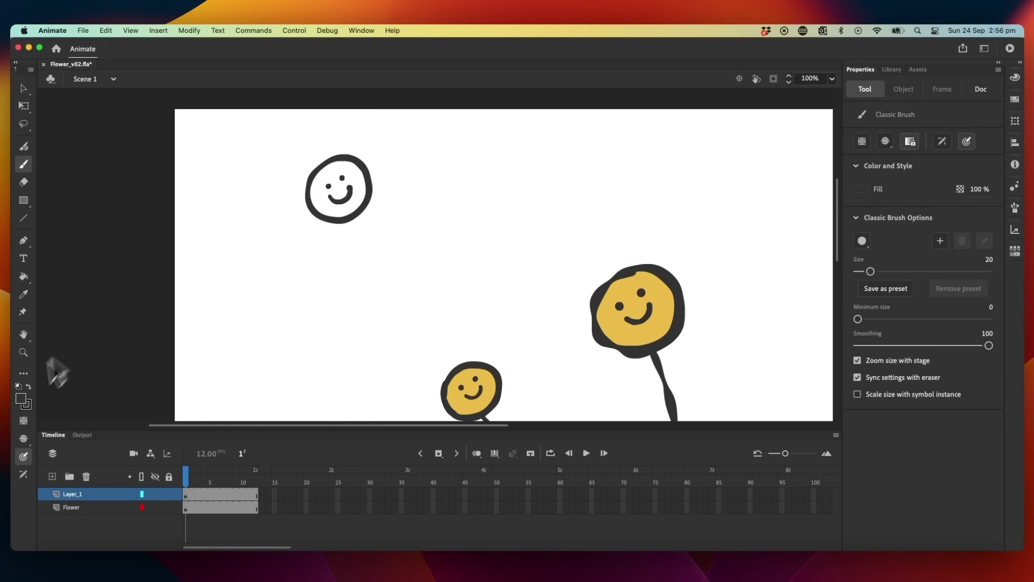
- Set the fill color to orange-red and fill the sun's face with the Paint Bucket
{"action": "left_click", "coordinate": [25, 403]}
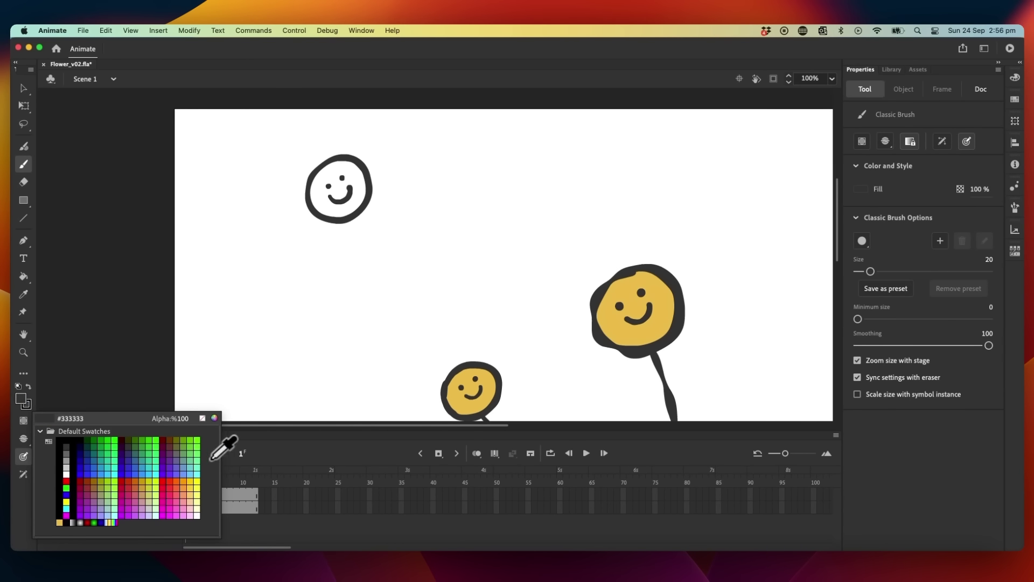
{"action": "left_click", "coordinate": [177, 487]}
{"action": "key", "text": "k"}
{"action": "left_click", "coordinate": [361, 201]}
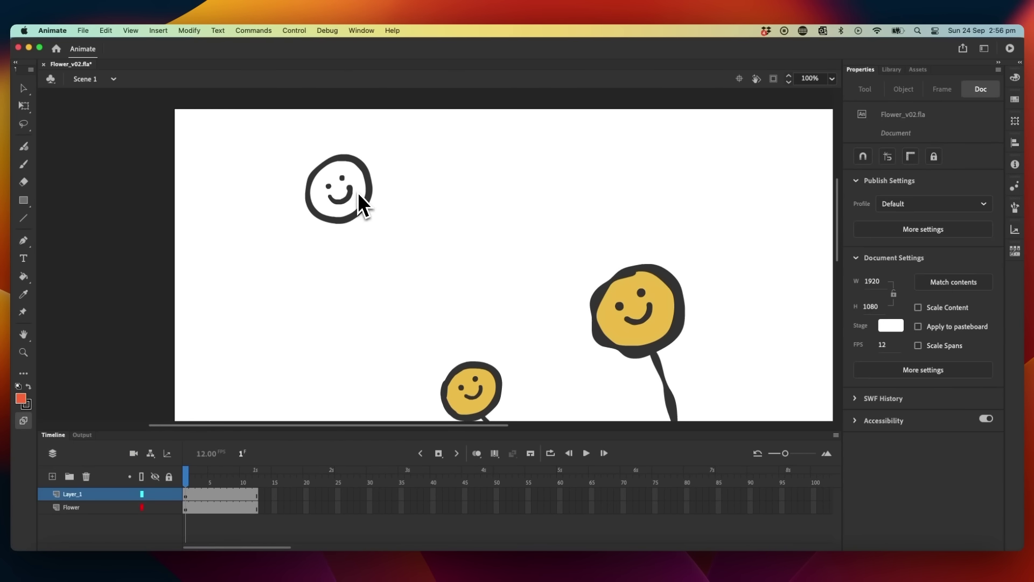
- Select the whole sun drawing and convert it to a Graphic symbol named Sun
{"action": "key", "text": "v"}
{"action": "left_click", "coordinate": [410, 245]}
{"action": "right_click", "coordinate": [439, 210]}
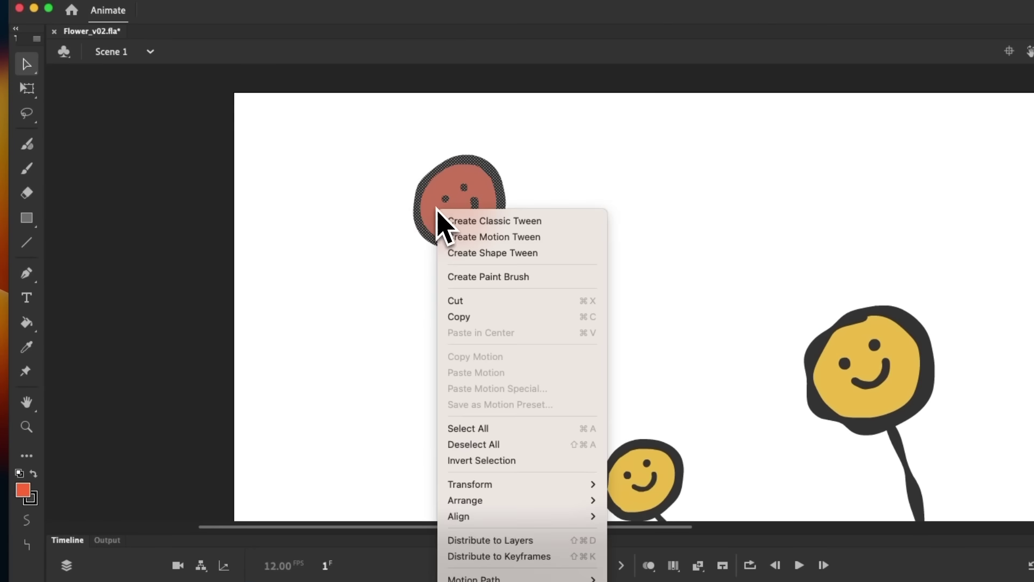
{"action": "mouse_move", "coordinate": [526, 503]}
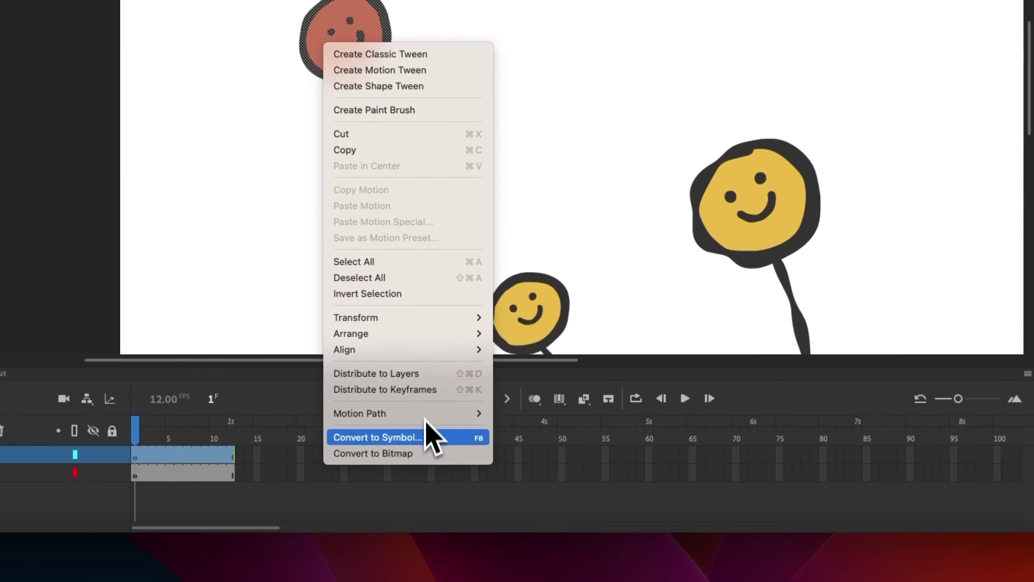
{"action": "left_click", "coordinate": [438, 451]}
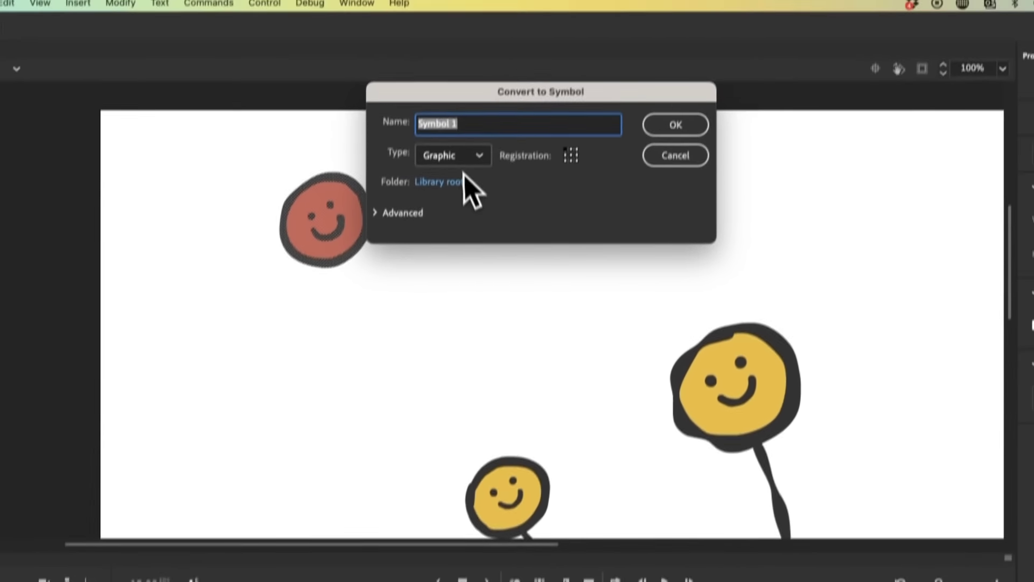
{"action": "type", "text": "Sun"}
{"action": "key", "text": "Return"}
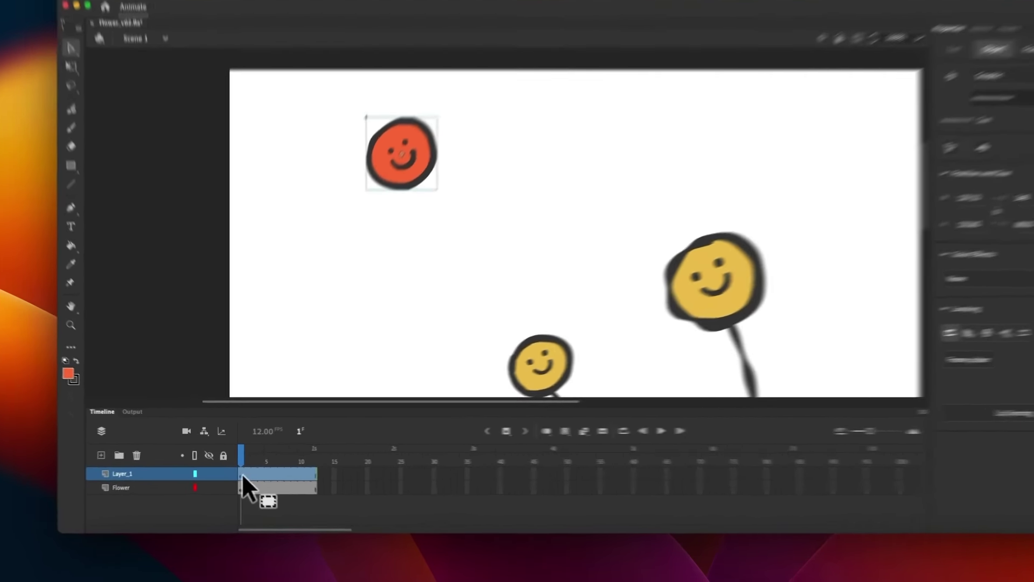
- Create a motion tween on the sun's layer and move the sun horizontally across the sky at frame 12, to about X 1006
{"action": "right_click", "coordinate": [241, 469]}
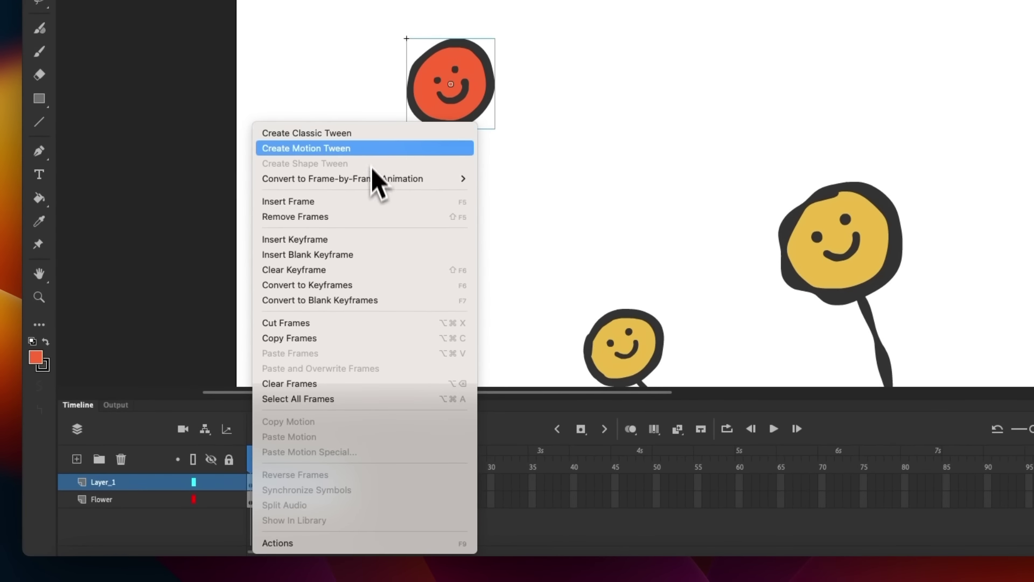
{"action": "left_click", "coordinate": [375, 150]}
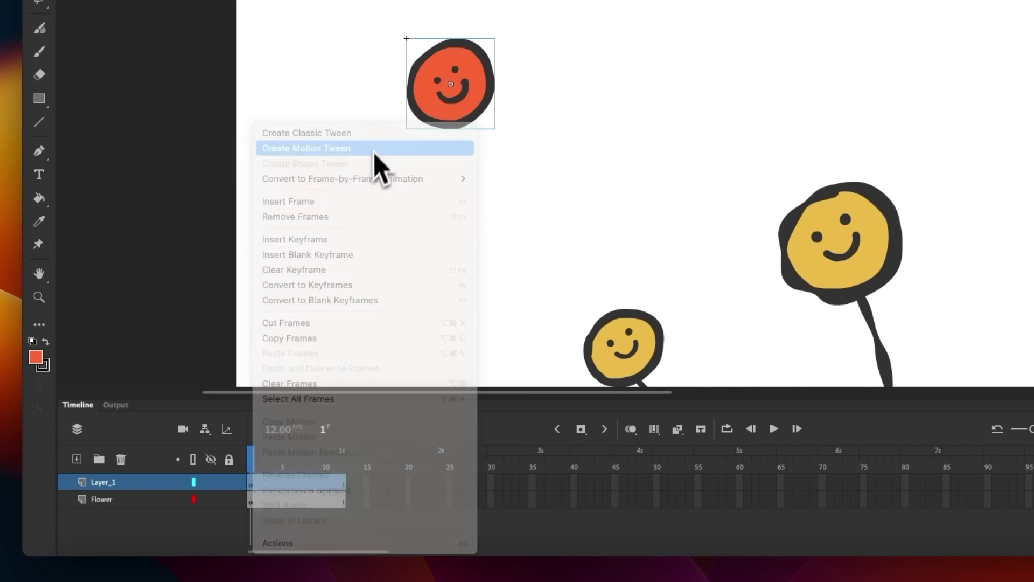
{"action": "left_click", "coordinate": [345, 483]}
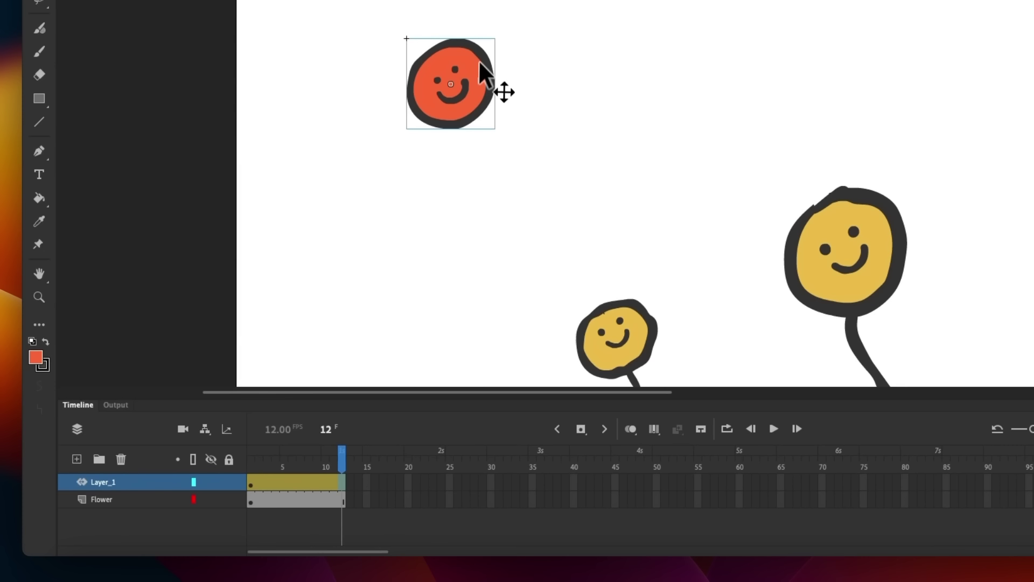
{"action": "left_click_drag", "start_coordinate": [478, 59], "coordinate": [766, 44]}
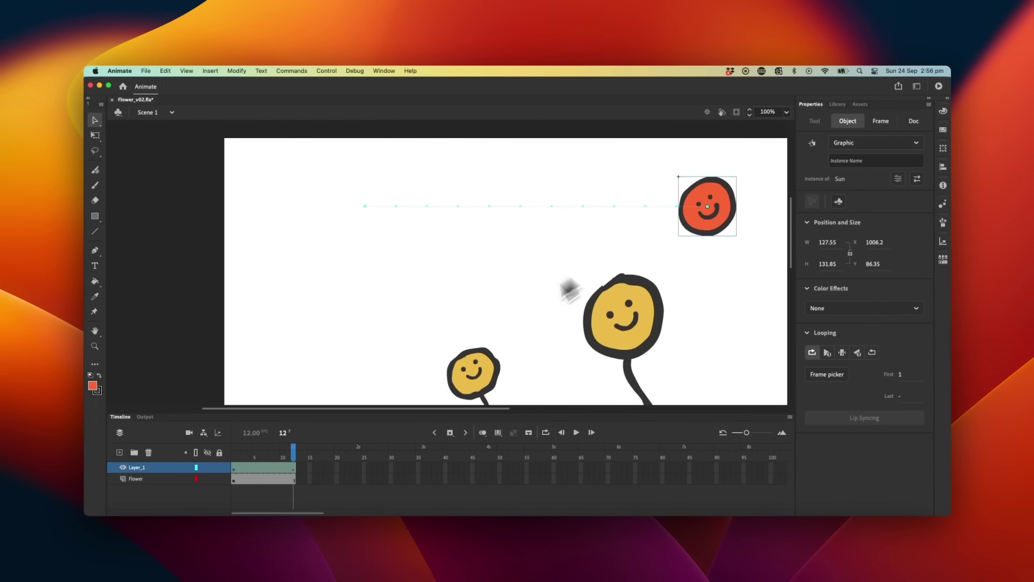
- Preview the tween, extend the sun's frame 12 position to about X 1602 near the stage's far edge, and play it back
{"action": "left_click", "coordinate": [249, 462]}
{"action": "key", "text": "Return"}
{"action": "key", "text": "z"}
{"action": "left_click", "coordinate": [512, 247], "text": "alt"}
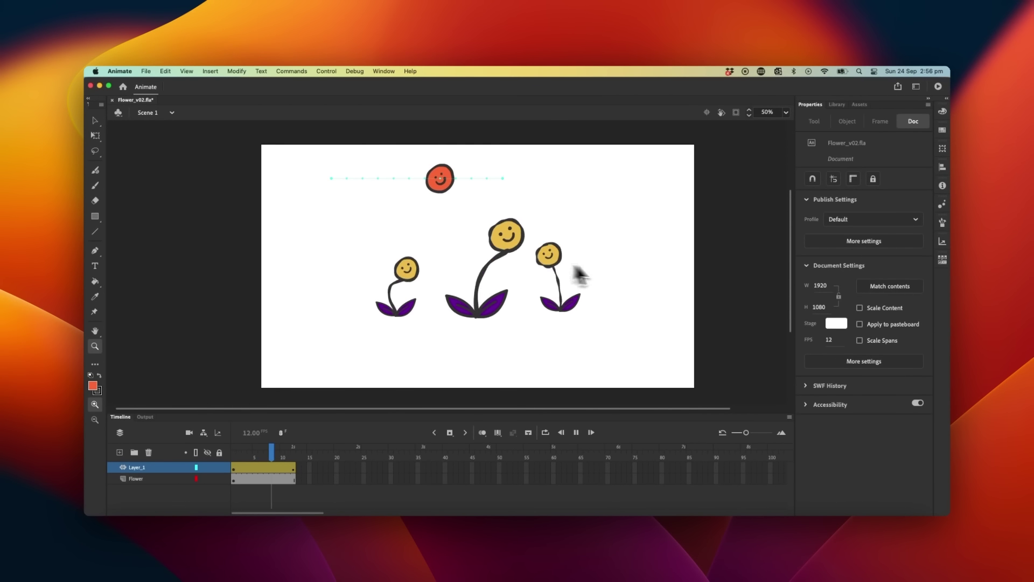
{"action": "key", "text": "v"}
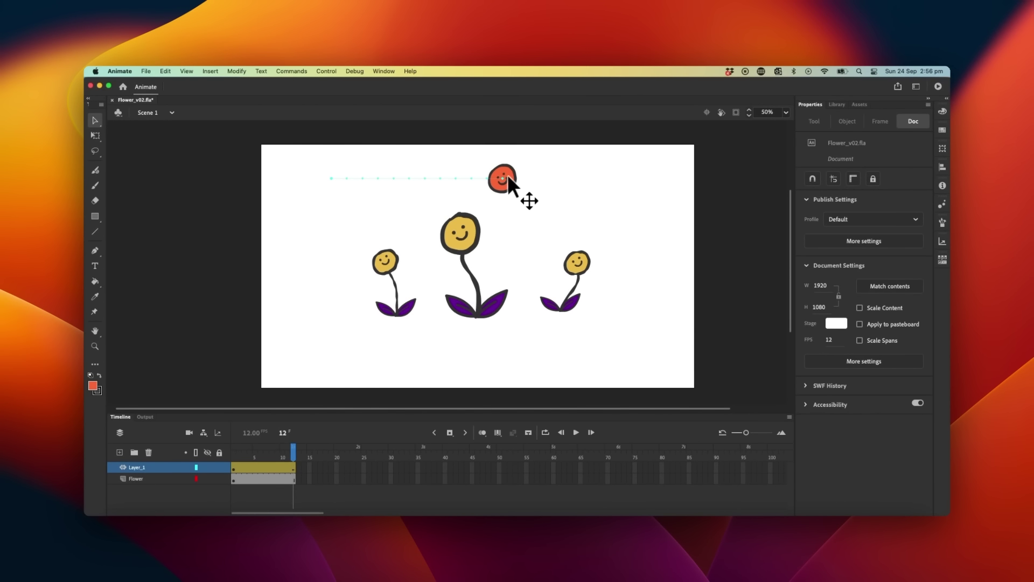
{"action": "left_click_drag", "start_coordinate": [507, 174], "coordinate": [638, 183]}
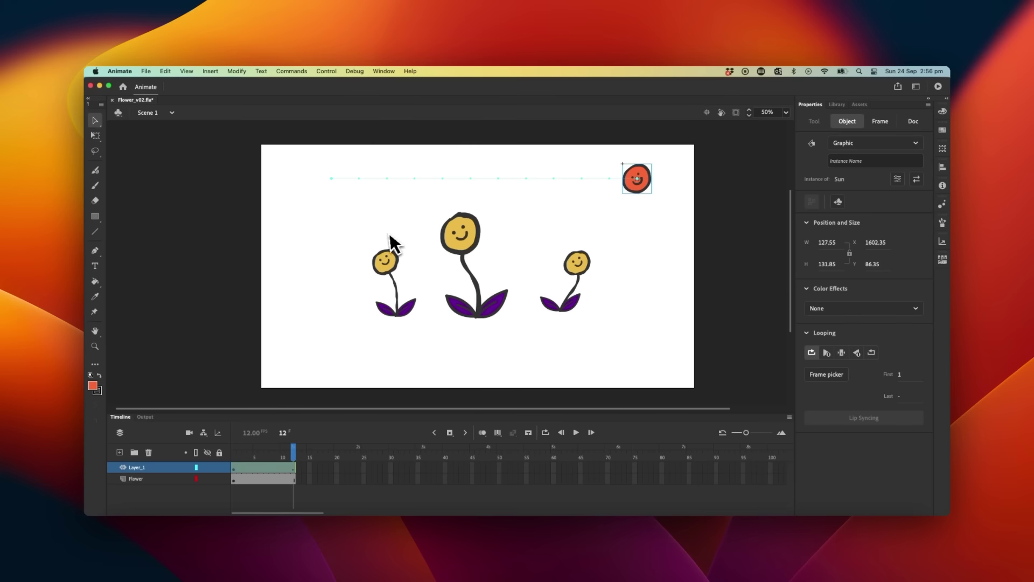
{"action": "key", "text": "Return"}
{"action": "key", "text": "Return"}
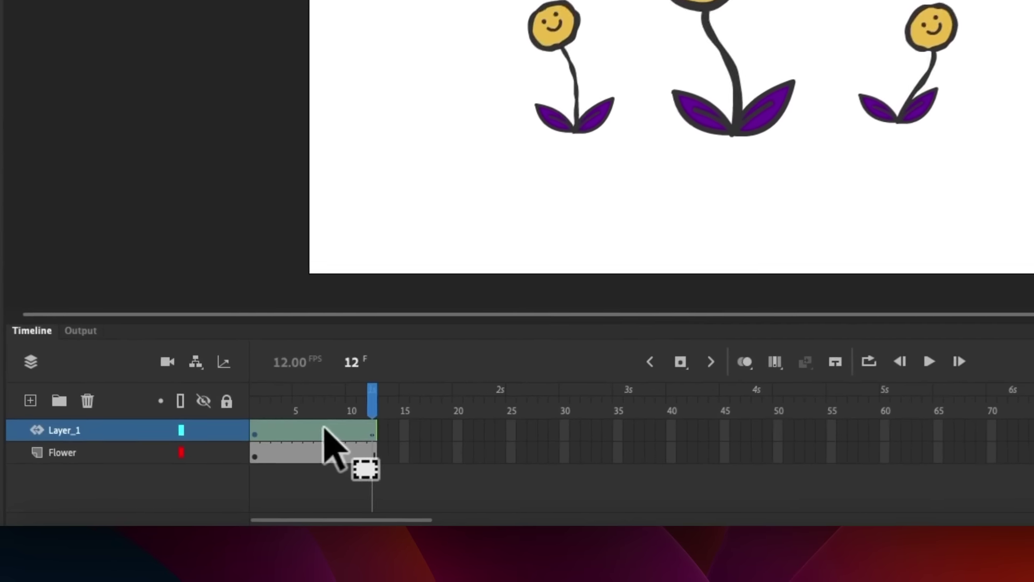
- Insert frames across the sun and Flower layers to extend the animation to frame 48, and play it from frame 1
{"action": "left_click", "coordinate": [265, 467]}
{"action": "left_click", "coordinate": [320, 455]}
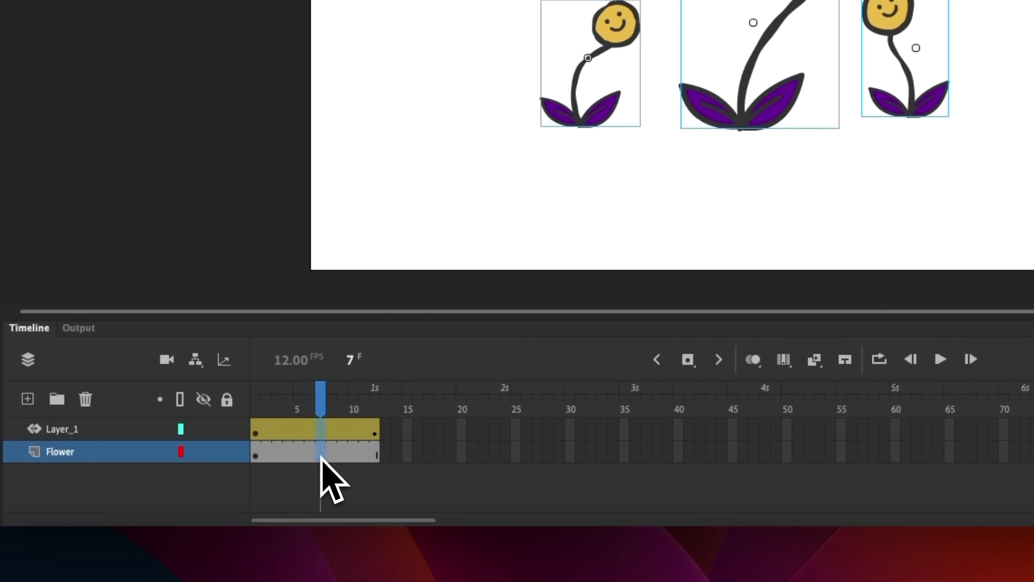
{"action": "key", "text": "F5"}
{"action": "key", "text": "F5"}
{"action": "key", "text": "F5"}
{"action": "key", "text": "F5"}
{"action": "key", "text": "F5"}
{"action": "key", "text": "F5"}
{"action": "key", "text": "F5"}
{"action": "key", "text": "F5"}
{"action": "key", "text": "F5"}
{"action": "key", "text": "F5"}
{"action": "key", "text": "F5"}
{"action": "key", "text": "F5"}
{"action": "key", "text": "F5"}
{"action": "key", "text": "F5"}
{"action": "key", "text": "F5"}
{"action": "key", "text": "F5"}
{"action": "key", "text": "F5"}
{"action": "key", "text": "F5"}
{"action": "key", "text": "F5"}
{"action": "key", "text": "F5"}
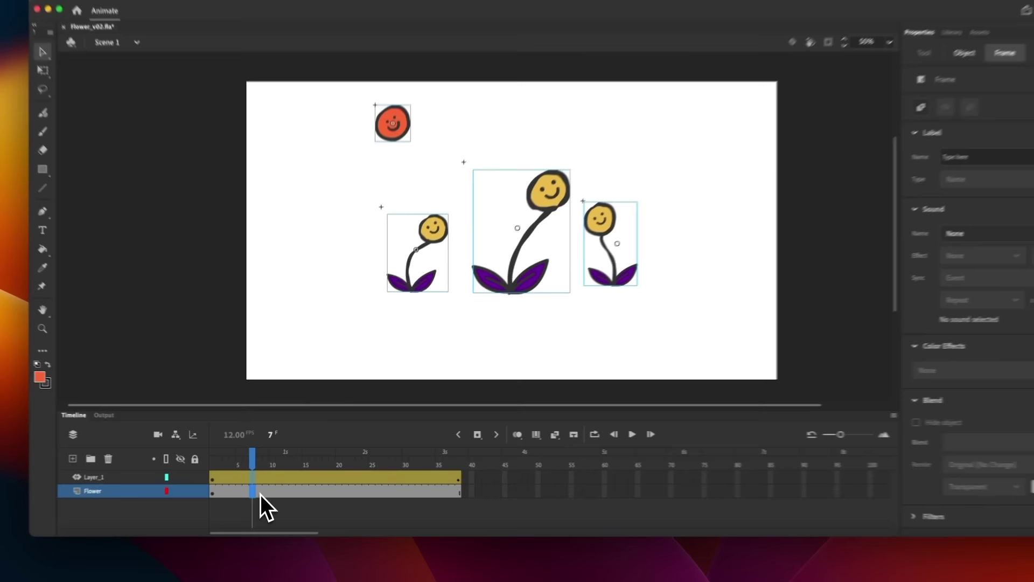
{"action": "key", "text": "F5"}
{"action": "key", "text": "F5"}
{"action": "key", "text": "F5"}
{"action": "key", "text": "F5"}
{"action": "key", "text": "F5"}
{"action": "key", "text": "F5"}
{"action": "key", "text": "F5"}
{"action": "key", "text": "F5"}
{"action": "key", "text": "F5"}
{"action": "key", "text": "F5"}
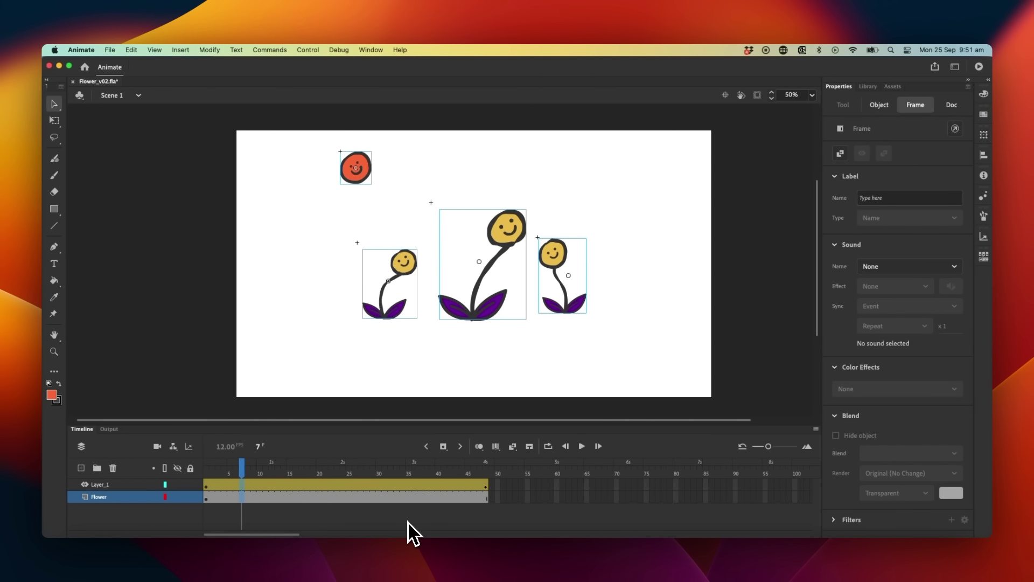
{"action": "left_click", "coordinate": [207, 473]}
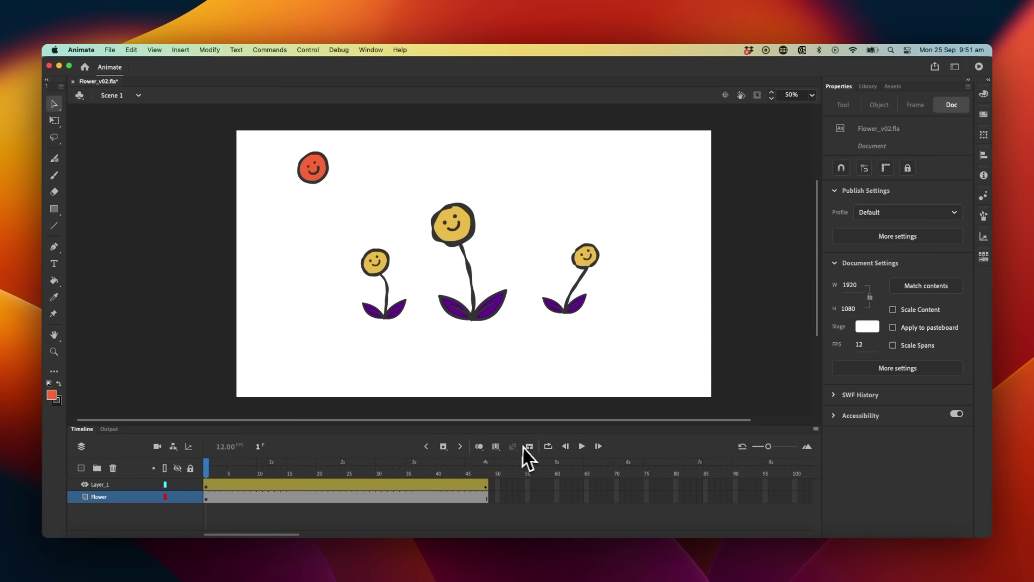
{"action": "left_click", "coordinate": [581, 446]}
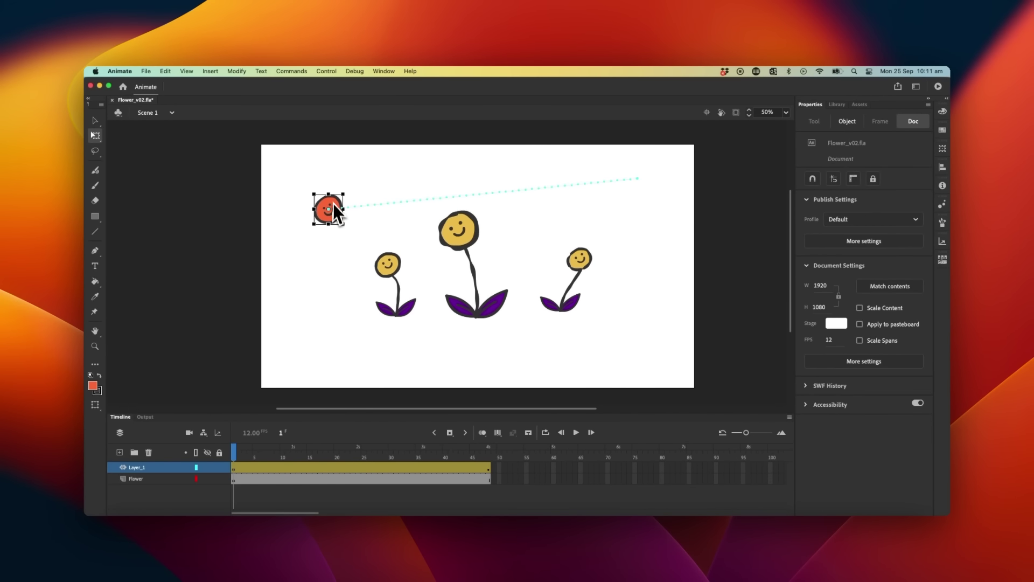
- Lower the sun at frame 1 to about X 265, Y 270 and scale it down to about 93 by 96 with Free Transform
{"action": "left_click", "coordinate": [333, 204]}
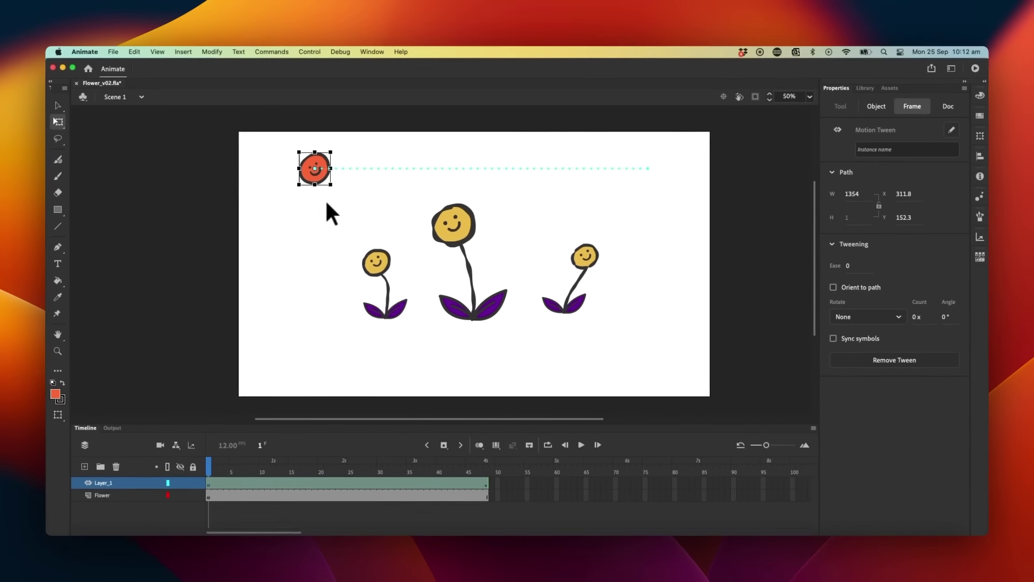
{"action": "left_click", "coordinate": [323, 204]}
{"action": "left_click", "coordinate": [316, 169]}
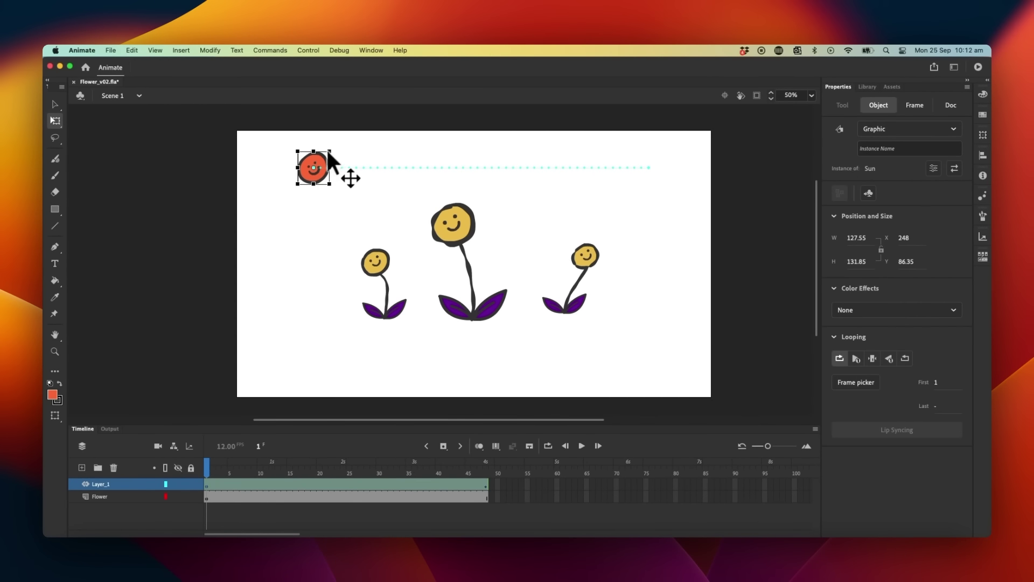
{"action": "left_click_drag", "start_coordinate": [317, 170], "coordinate": [324, 197]}
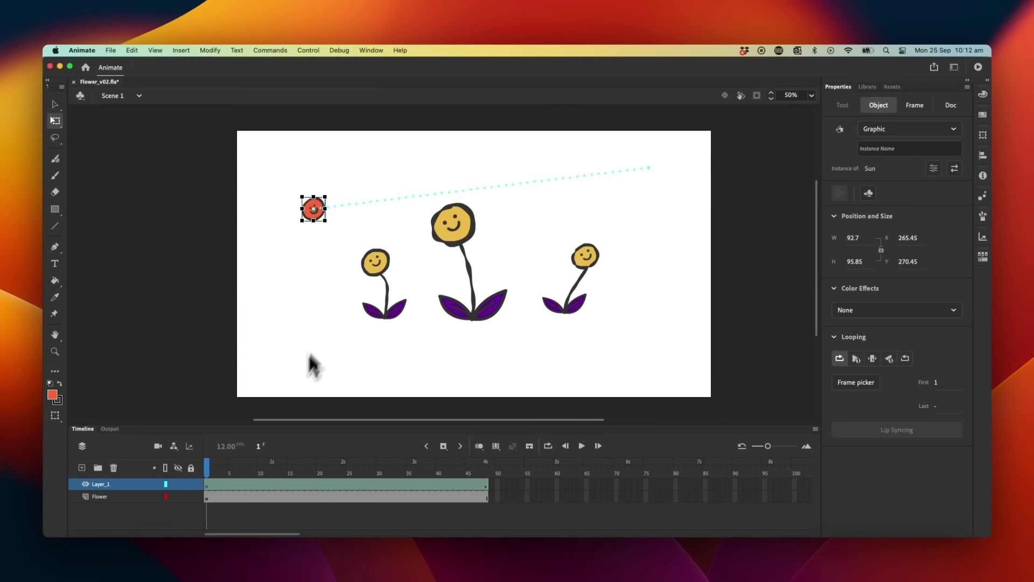
- Lower the sun at frame 48 to about X 1614, Y 249, and raise it at frame 23 to about X 880, Y 70
{"action": "left_click", "coordinate": [485, 484]}
{"action": "left_click_drag", "start_coordinate": [658, 166], "coordinate": [661, 192]}
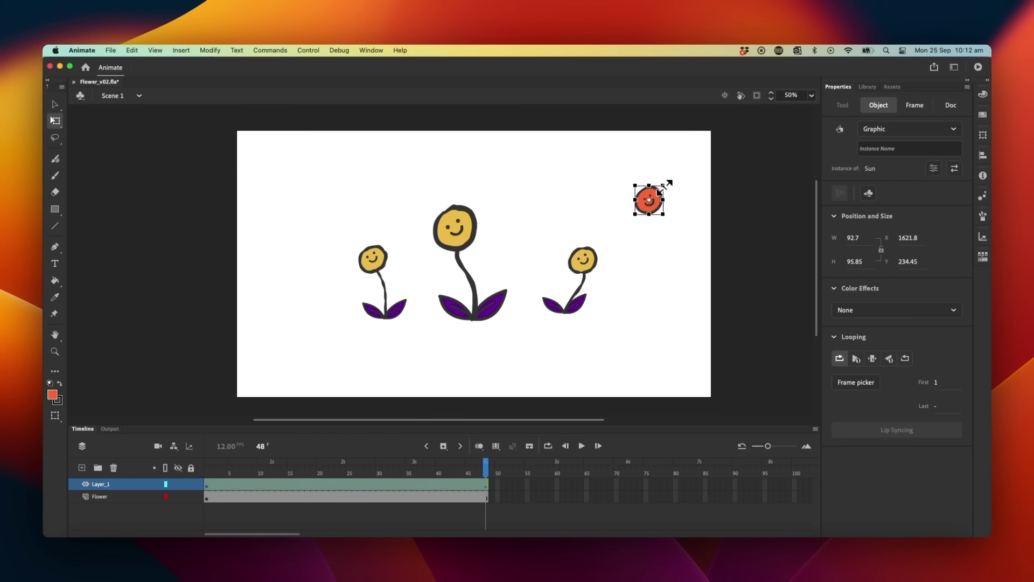
{"action": "left_click", "coordinate": [337, 483]}
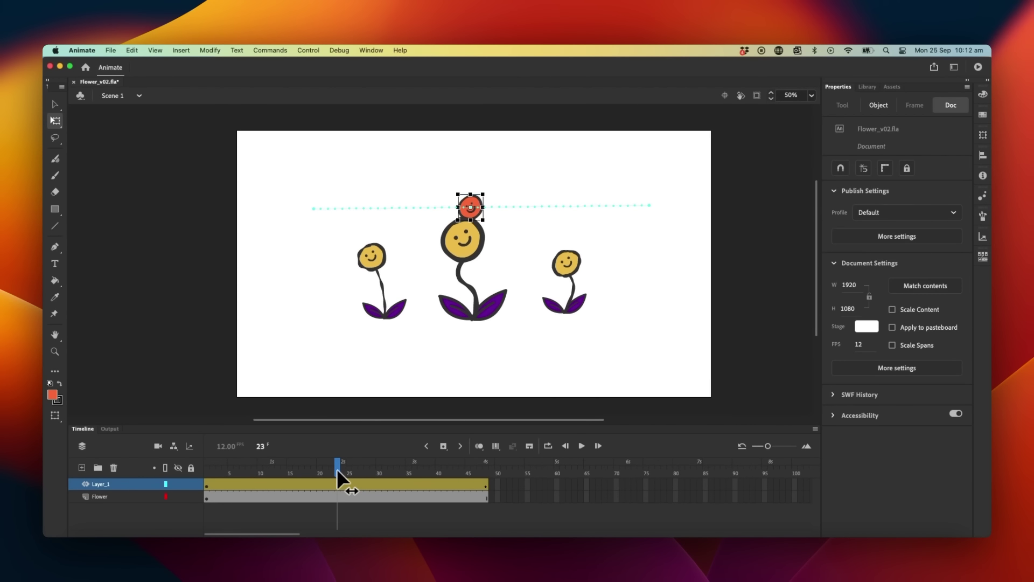
{"action": "key", "text": "v"}
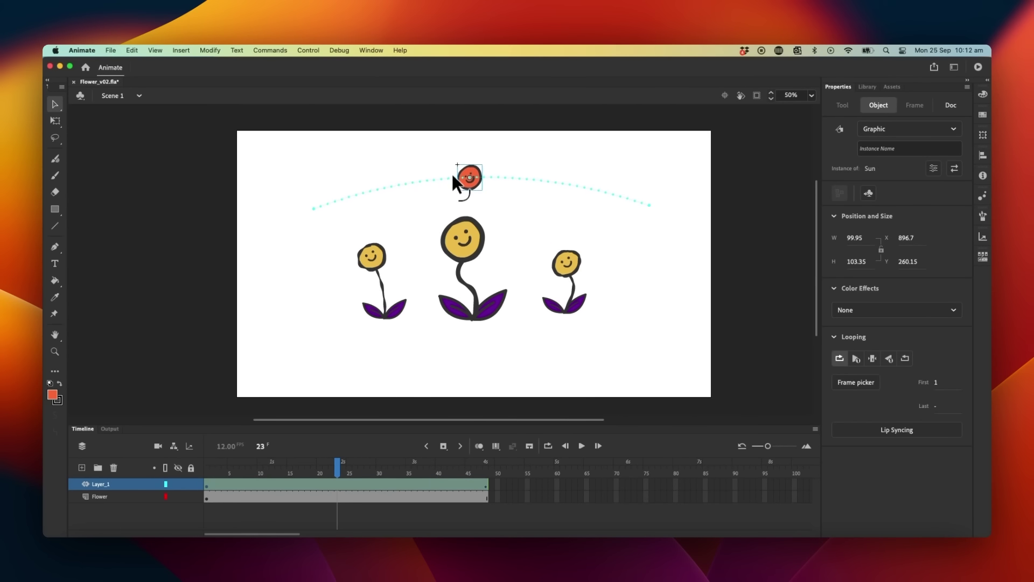
{"action": "left_click_drag", "start_coordinate": [445, 157], "coordinate": [448, 154]}
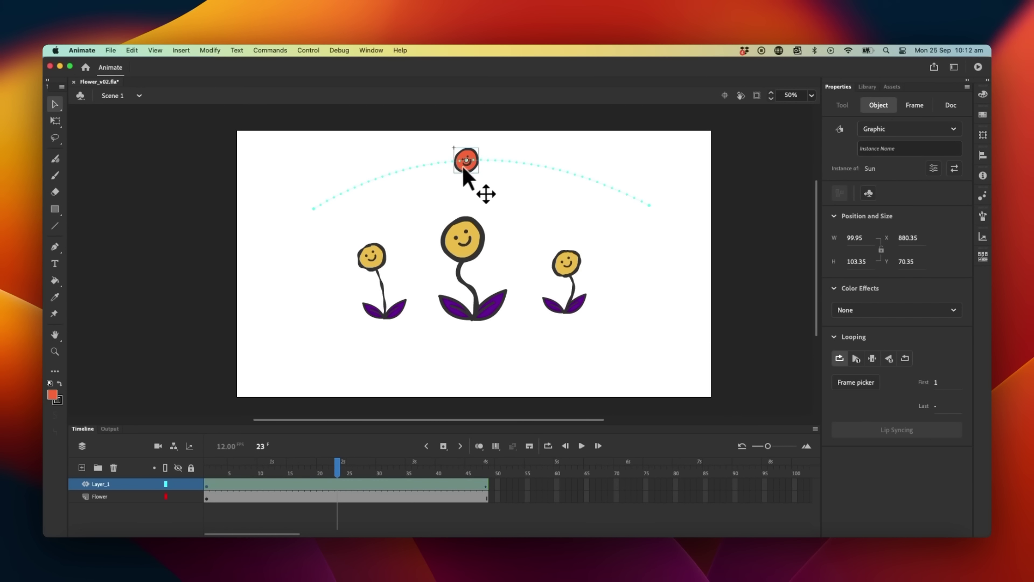
- Enlarge the sun at frame 23 to about 148 by 153 with Free Transform, and play the tween from frame 1
{"action": "key", "text": "q"}
{"action": "left_click_drag", "start_coordinate": [454, 173], "coordinate": [444, 179]}
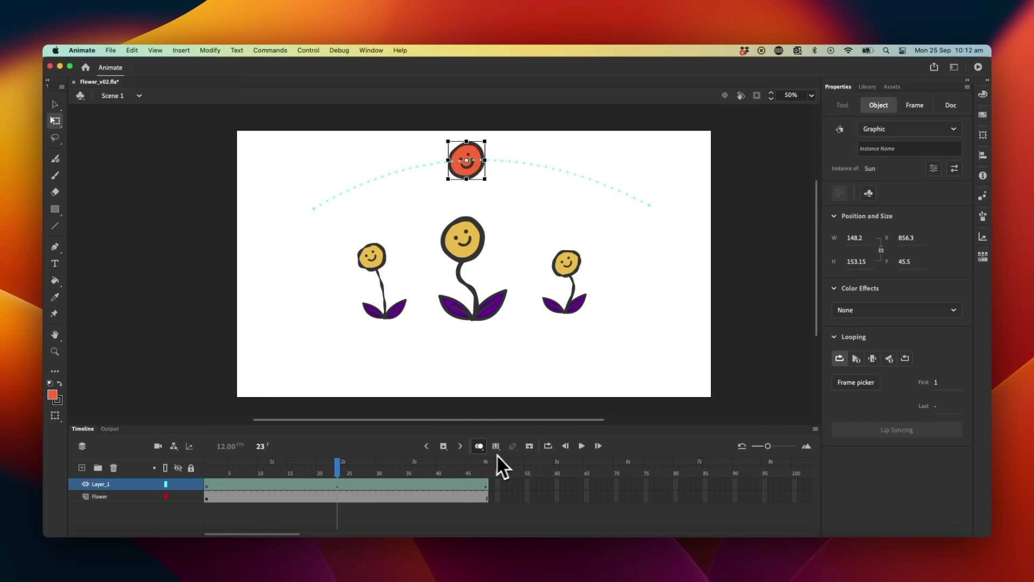
{"action": "key", "text": "v"}
{"action": "key", "text": "shift+comma"}
{"action": "left_click", "coordinate": [583, 446]}
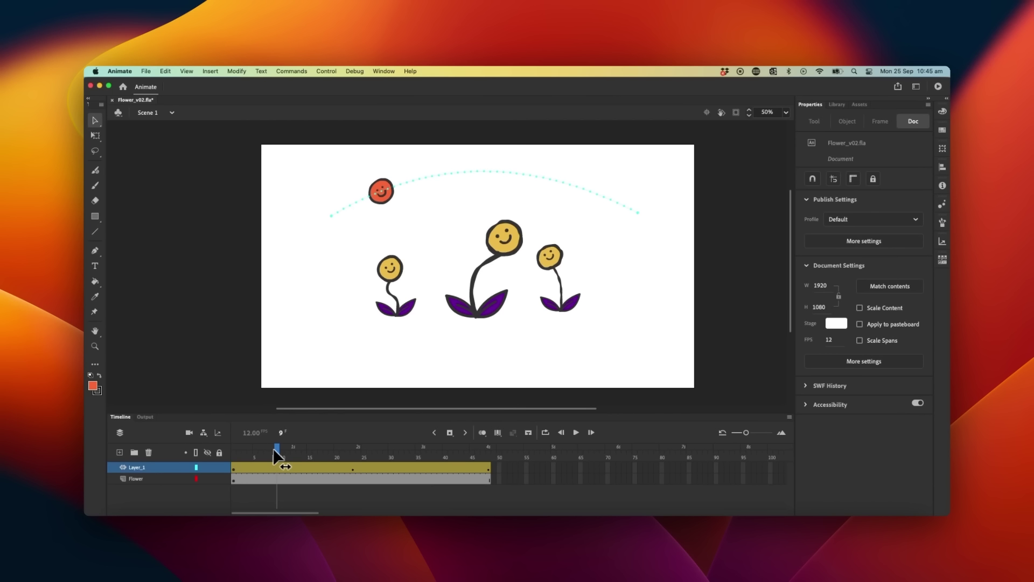
- Open the Sun symbol for editing, extend its layer to frame 48 with inserted frames, and return to frame 1
{"action": "left_click", "coordinate": [389, 190]}
{"action": "double_click", "coordinate": [389, 190]}
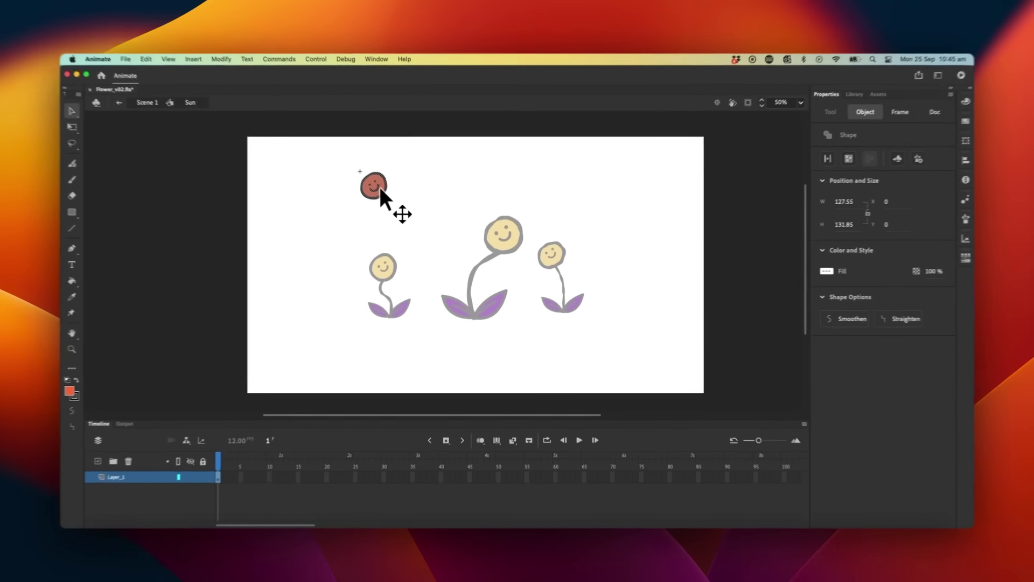
{"action": "left_click", "coordinate": [218, 477]}
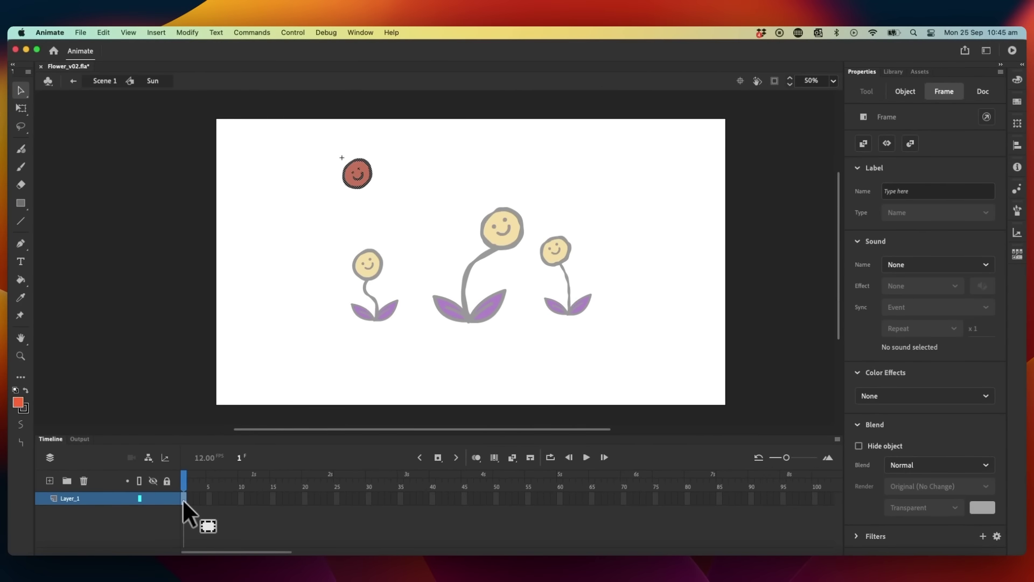
{"action": "left_click", "coordinate": [483, 497]}
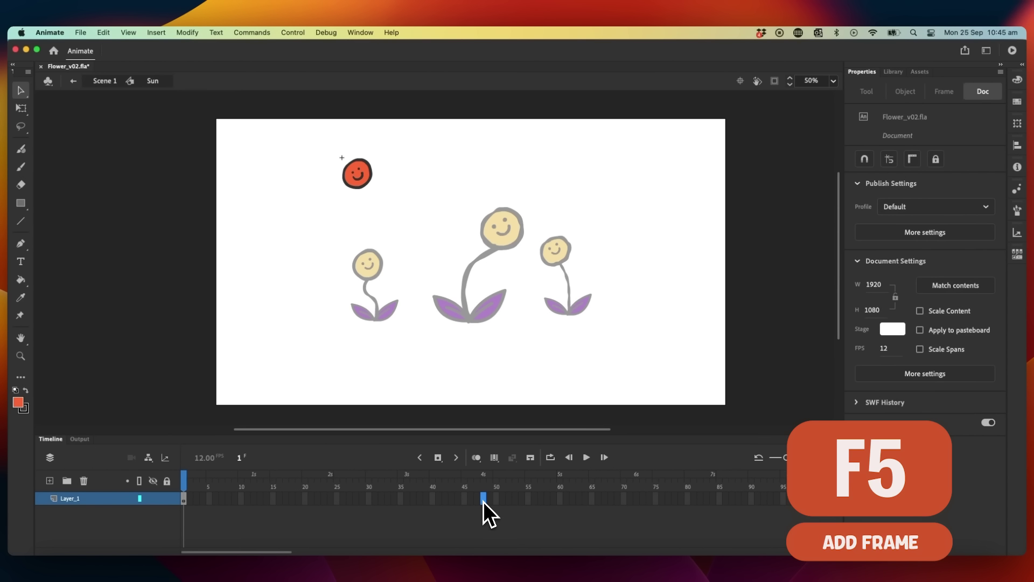
{"action": "key", "text": "F5"}
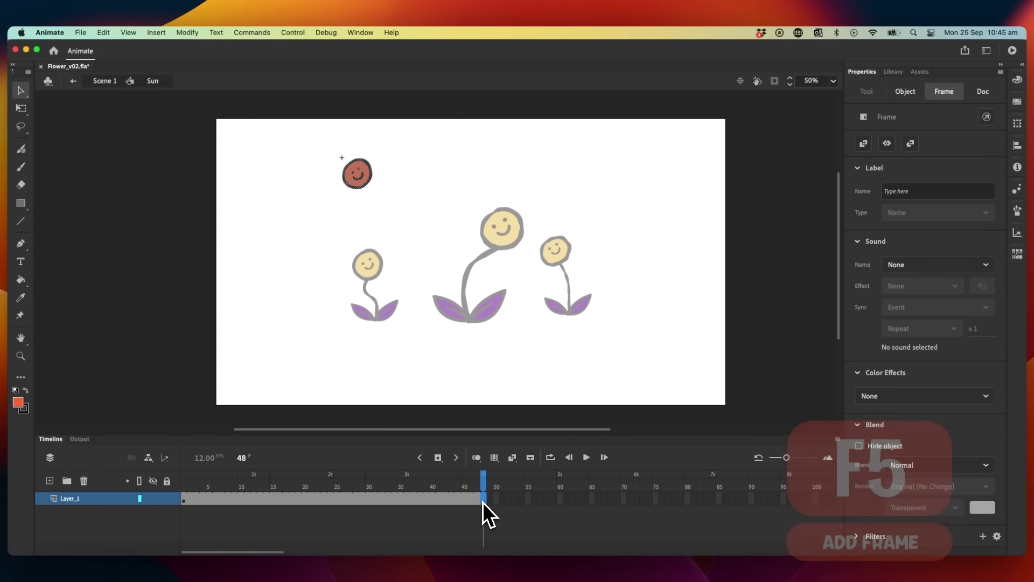
{"action": "left_click_drag", "start_coordinate": [487, 482], "coordinate": [183, 492]}
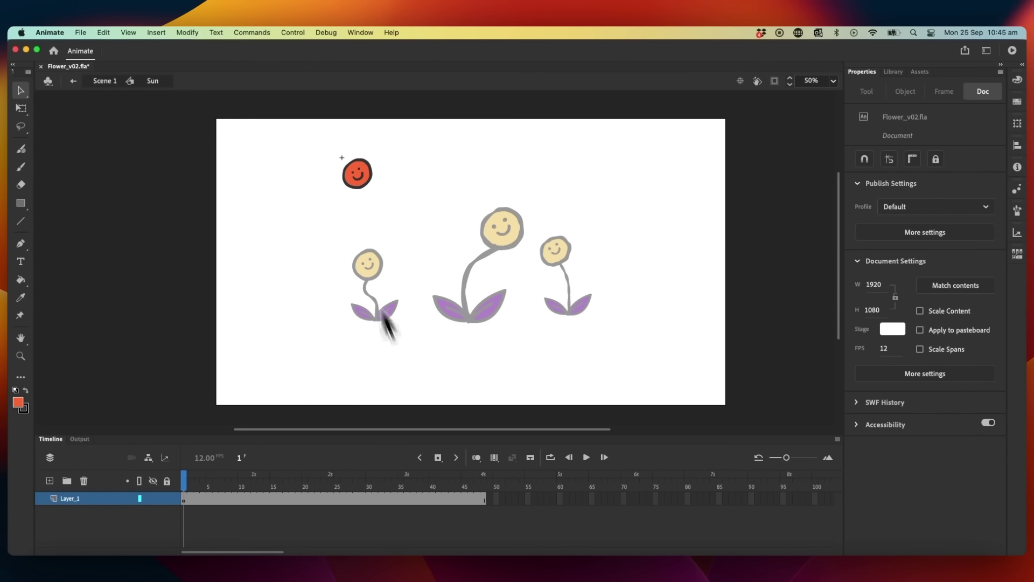
- Select the sun's smile and both eyes together and cut them out of the drawing
{"action": "key", "text": "z"}
{"action": "left_click", "coordinate": [356, 159]}
{"action": "scroll", "coordinate": [420, 267], "scroll_direction": "down", "scroll_amount": 3}
{"action": "scroll", "coordinate": [420, 266], "scroll_direction": "right", "scroll_amount": 1}
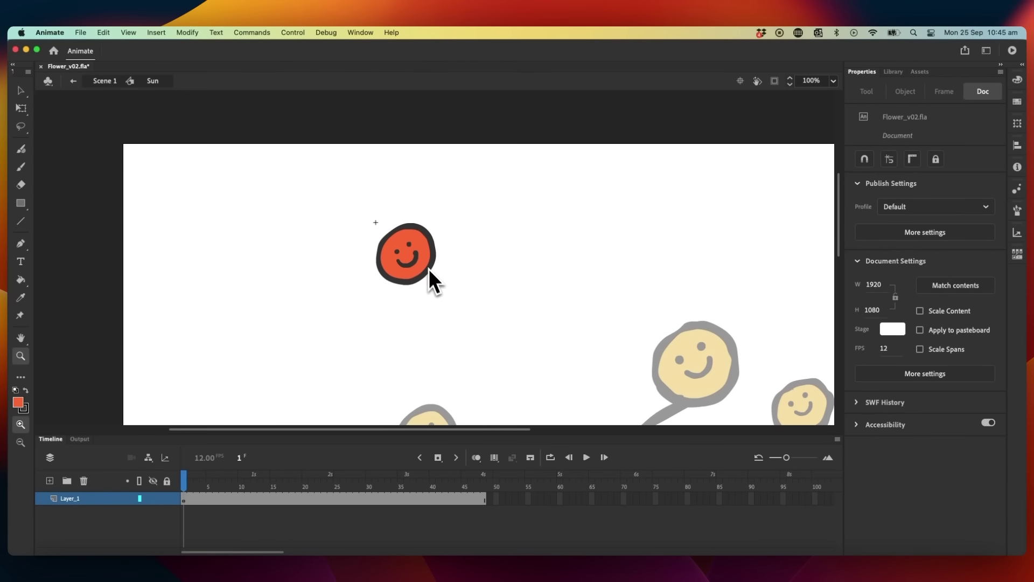
{"action": "key", "text": "v"}
{"action": "left_click", "coordinate": [413, 264]}
{"action": "left_click", "coordinate": [397, 251], "text": "shift"}
{"action": "left_click", "coordinate": [408, 238], "text": "shift"}
{"action": "scroll", "coordinate": [431, 272], "scroll_direction": "down", "scroll_amount": 1}
{"action": "left_click_drag", "start_coordinate": [432, 271], "coordinate": [434, 237]}
{"action": "key", "text": "ctrl+x"}
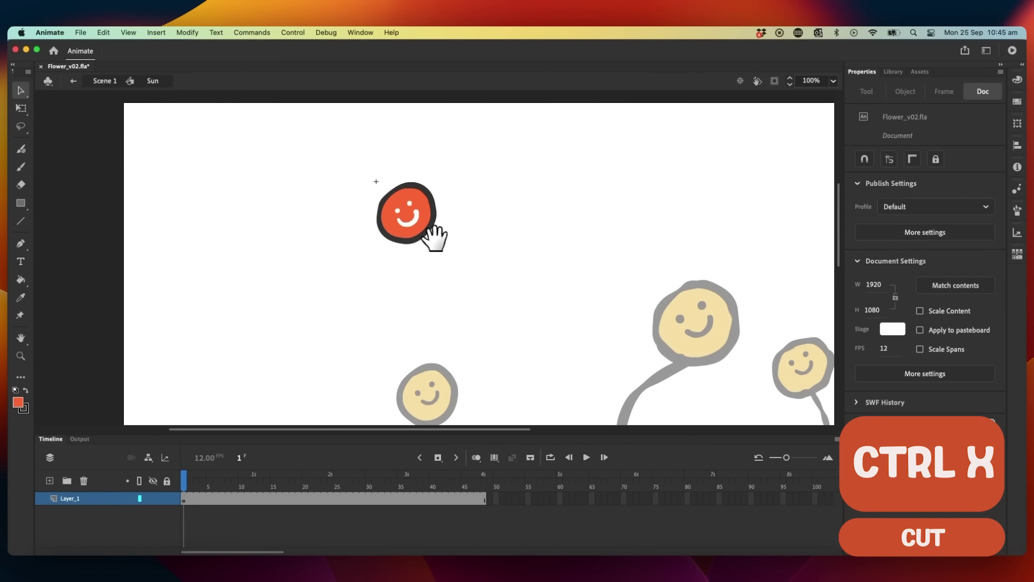
- Fill the holes left by the sun's smile and eyes with the sun's red-orange using the Paint Bucket
{"action": "key", "text": "i"}
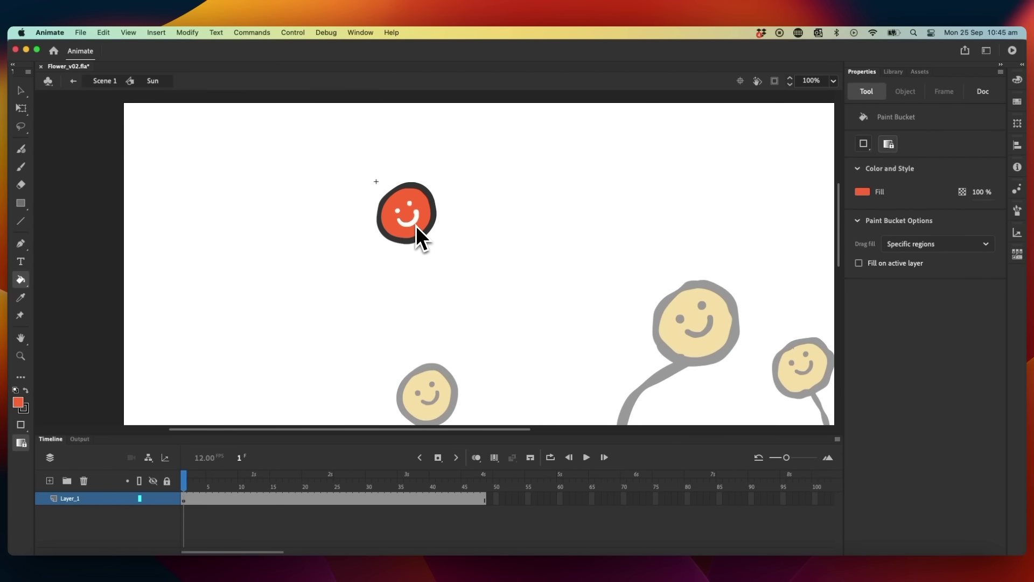
{"action": "key", "text": "k"}
{"action": "left_click", "coordinate": [410, 221]}
{"action": "left_click", "coordinate": [408, 205]}
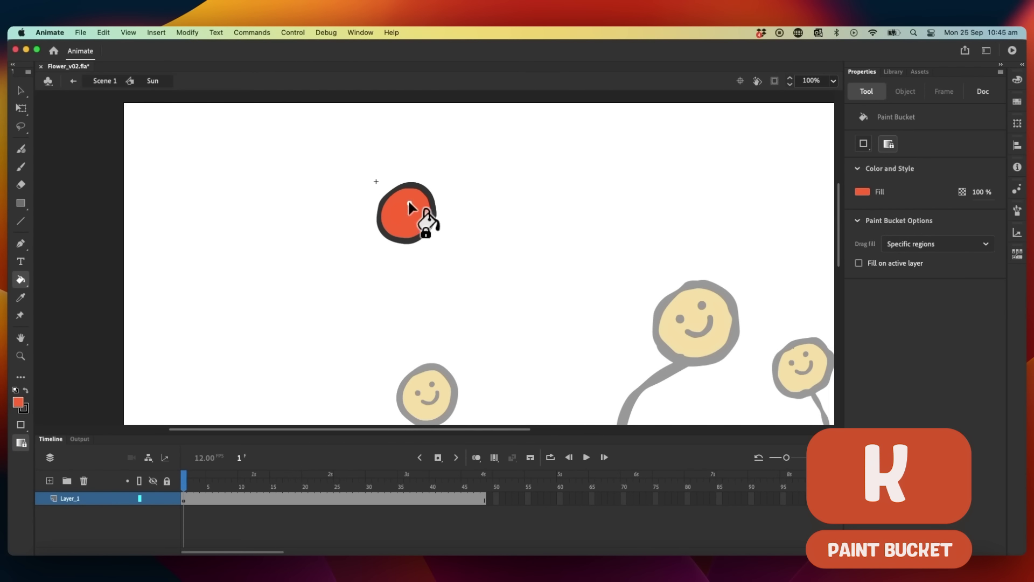
- Add a new layer above the sun body and paste the cut face in place on it
{"action": "left_click", "coordinate": [50, 480]}
{"action": "left_click", "coordinate": [67, 494]}
{"action": "left_click", "coordinate": [608, 393]}
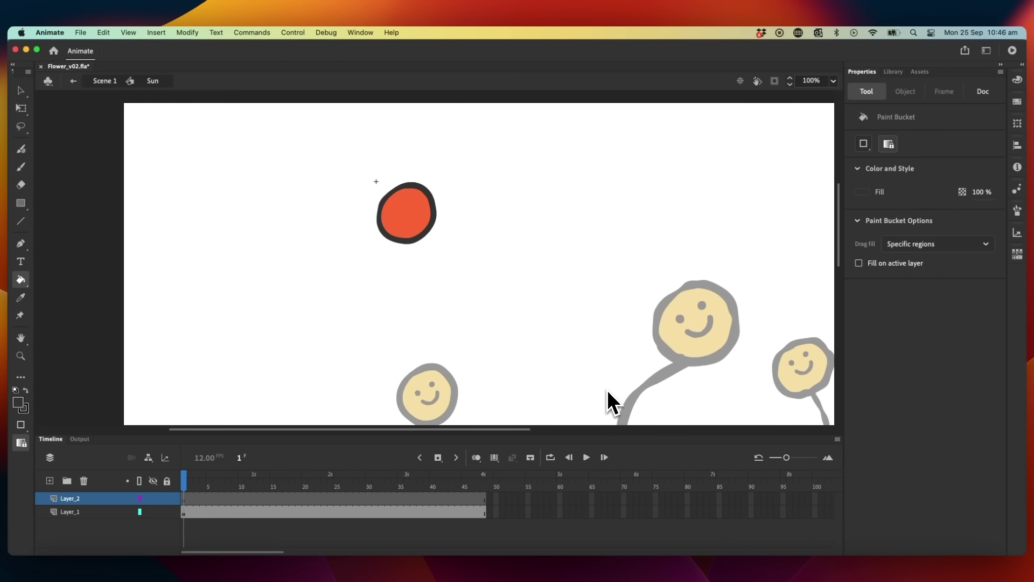
{"action": "key", "text": "ctrl+shift+v"}
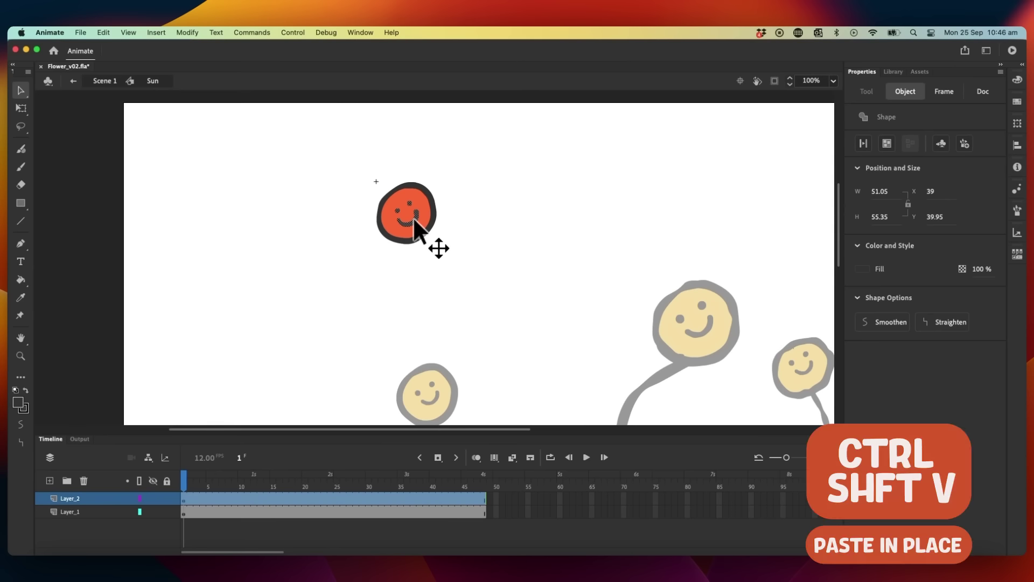
{"action": "left_click_drag", "start_coordinate": [413, 217], "coordinate": [444, 264]}
{"action": "key", "text": "k"}
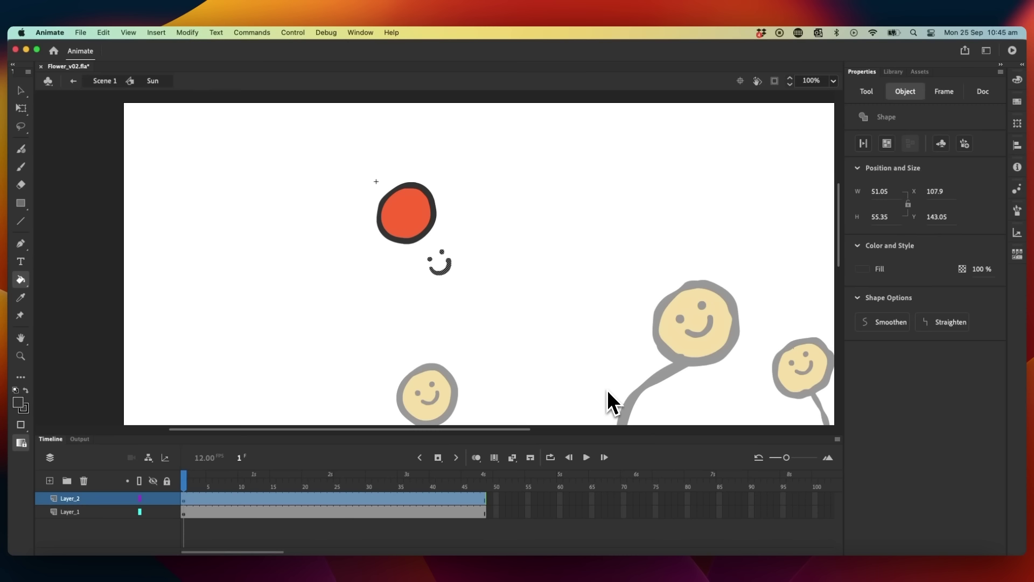
{"action": "key", "text": "v"}
{"action": "left_click_drag", "start_coordinate": [443, 264], "coordinate": [412, 216]}
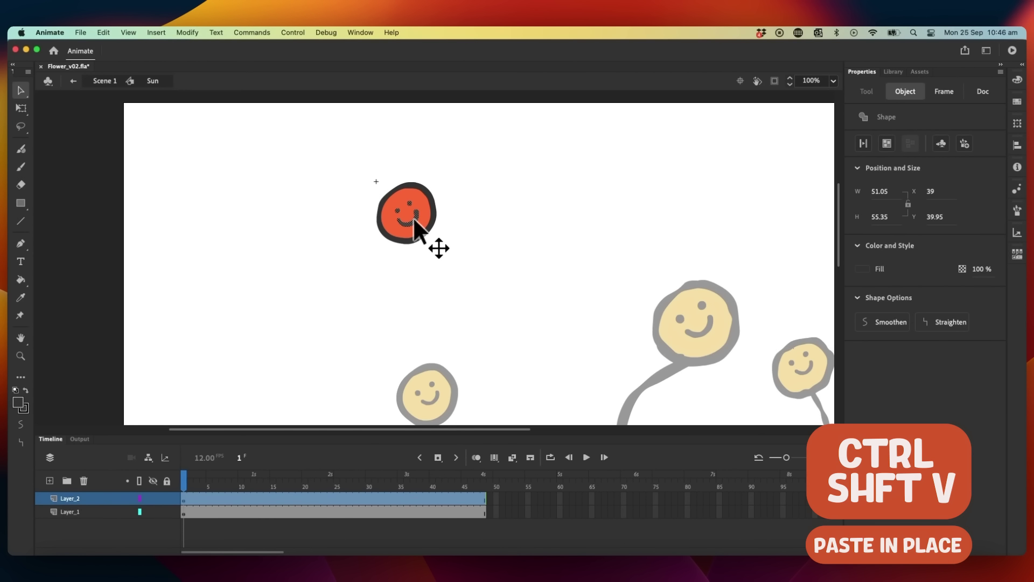
- Convert the sun's face to a graphic symbol named LilFace
{"action": "right_click", "coordinate": [415, 221]}
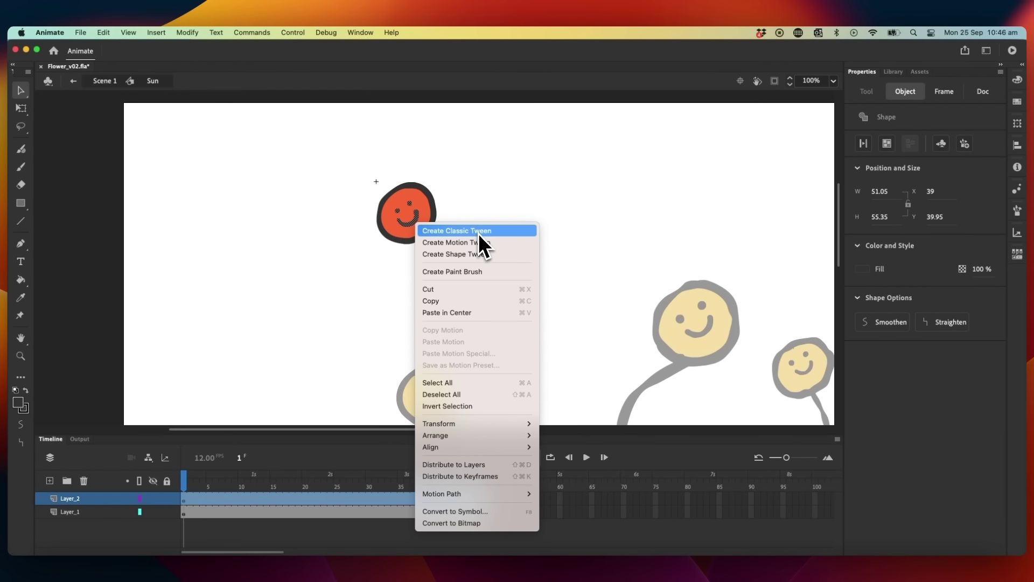
{"action": "left_click", "coordinate": [496, 513]}
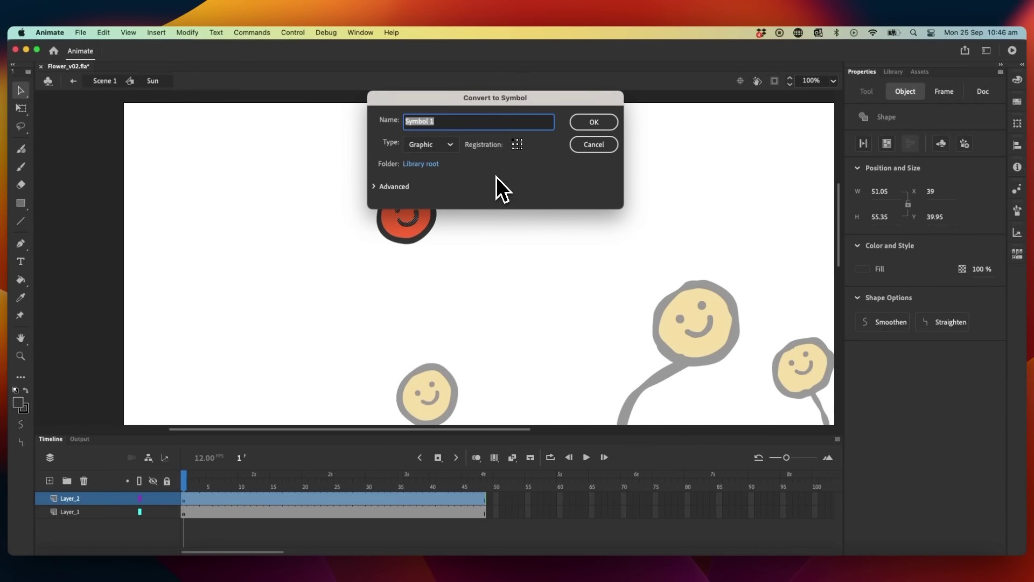
{"action": "type", "text": "LilFace"}
{"action": "key", "text": "Return"}
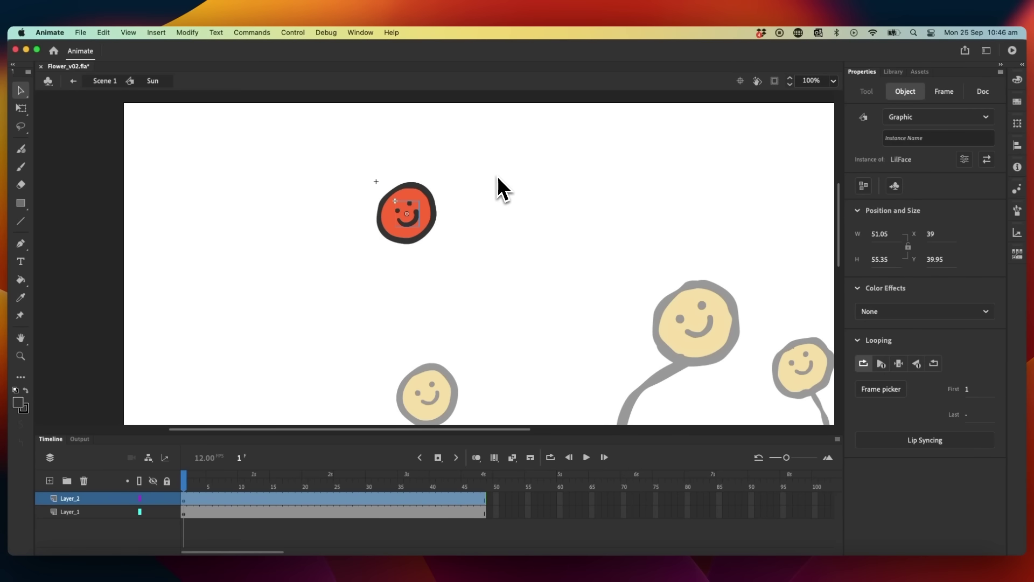
- Create a motion tween on the face layer and move the face at frame 36 to about X 19, Y 48 on the sun
{"action": "left_click", "coordinate": [406, 500]}
{"action": "right_click", "coordinate": [406, 500]}
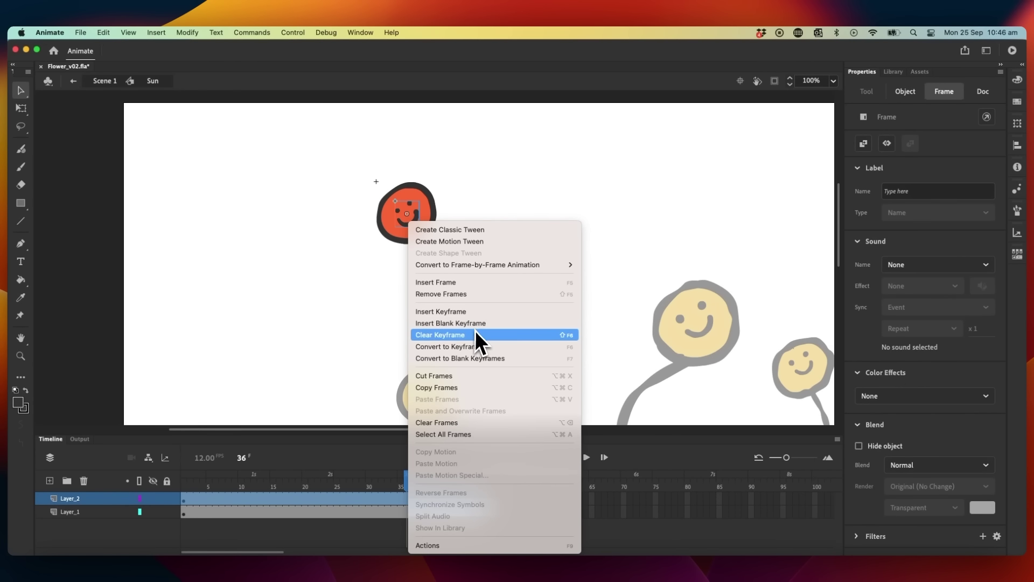
{"action": "left_click", "coordinate": [481, 242]}
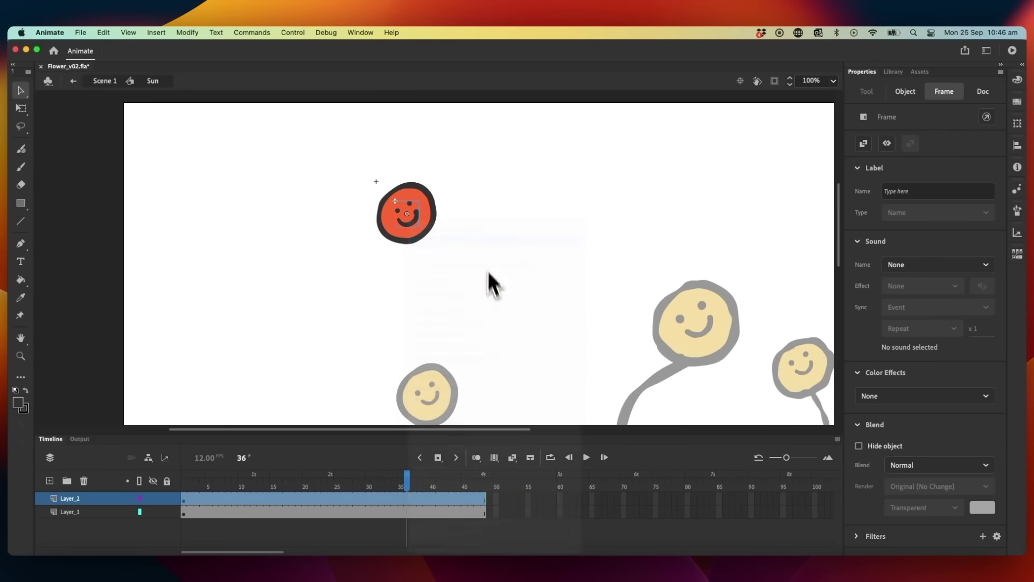
{"action": "left_click_drag", "start_coordinate": [414, 215], "coordinate": [404, 219]}
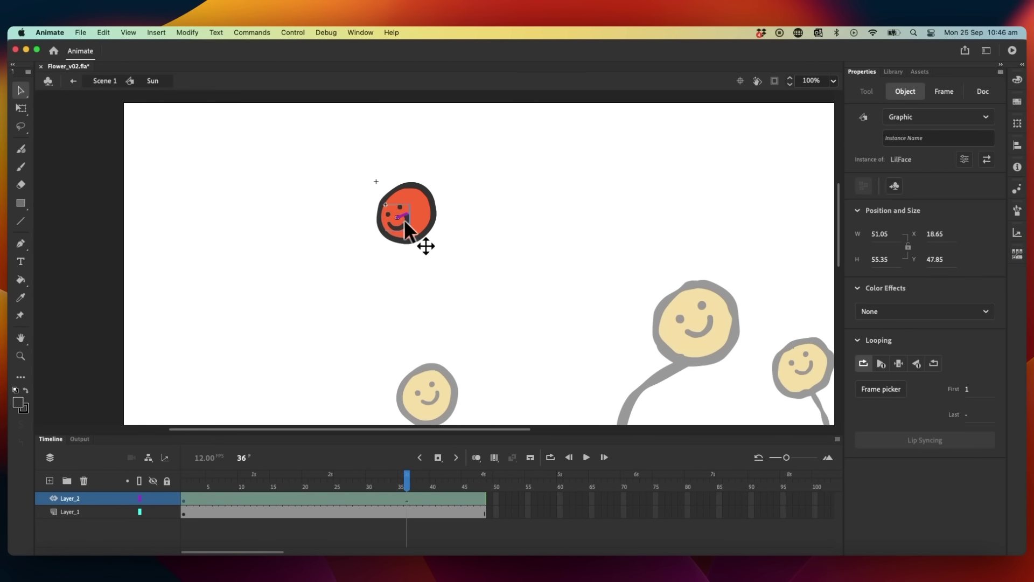
- Move the face tween's end keyframe from frame 36 to frame 48
{"action": "mouse_move", "coordinate": [407, 500]}
{"action": "left_mouse_down"}
{"action": "mouse_move", "coordinate": [323, 504]}
{"action": "mouse_move", "coordinate": [405, 495]}
{"action": "left_mouse_up"}
{"action": "left_click", "coordinate": [408, 500]}
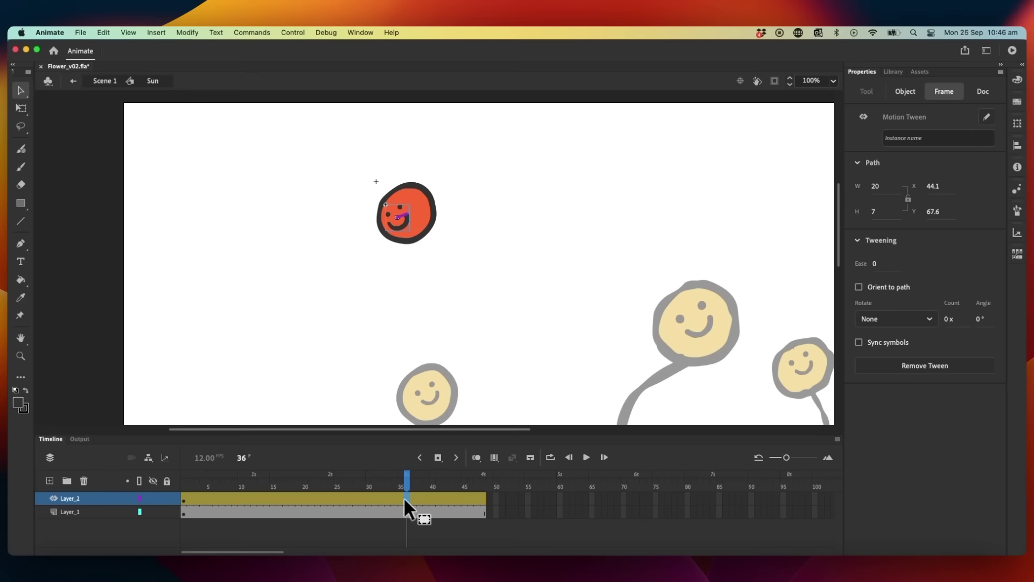
{"action": "left_click", "coordinate": [484, 490]}
- Shift the face at frame 1 to about X 56, Y 48 near the sun's right edge, and scrub through to frame 48
{"action": "left_click", "coordinate": [184, 488]}
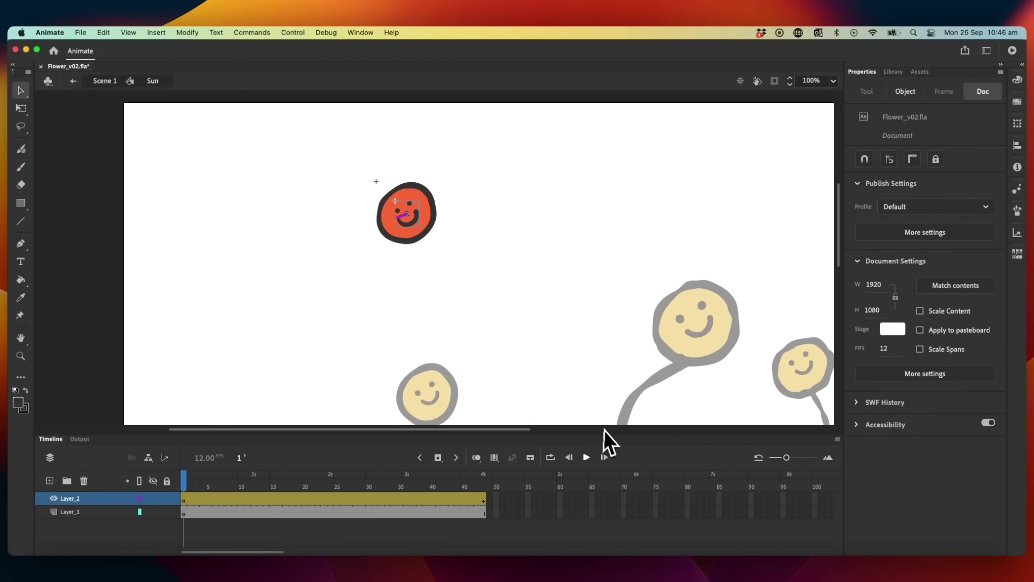
{"action": "left_click_drag", "start_coordinate": [418, 217], "coordinate": [421, 221]}
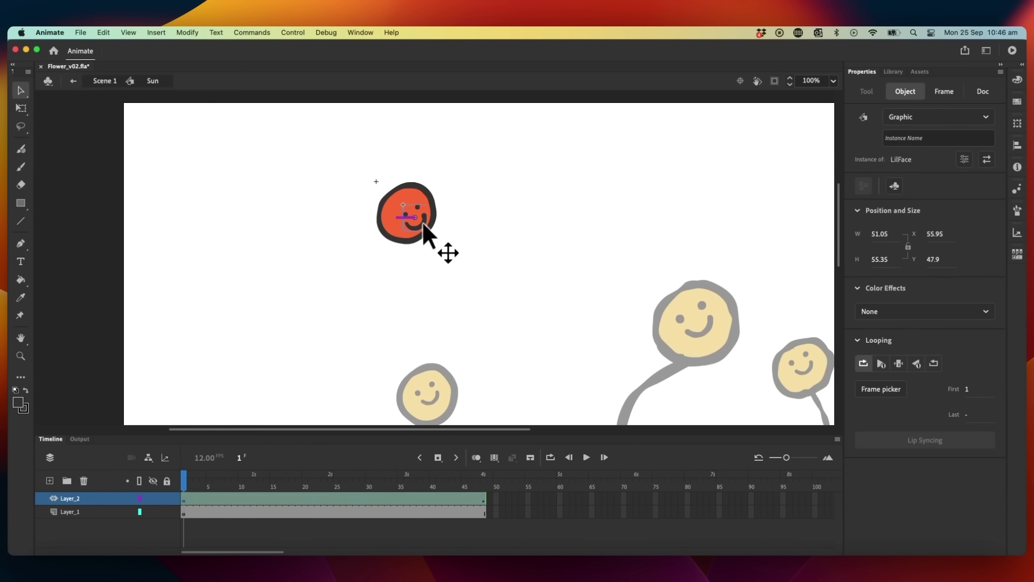
{"action": "left_click_drag", "start_coordinate": [330, 487], "coordinate": [482, 481]}
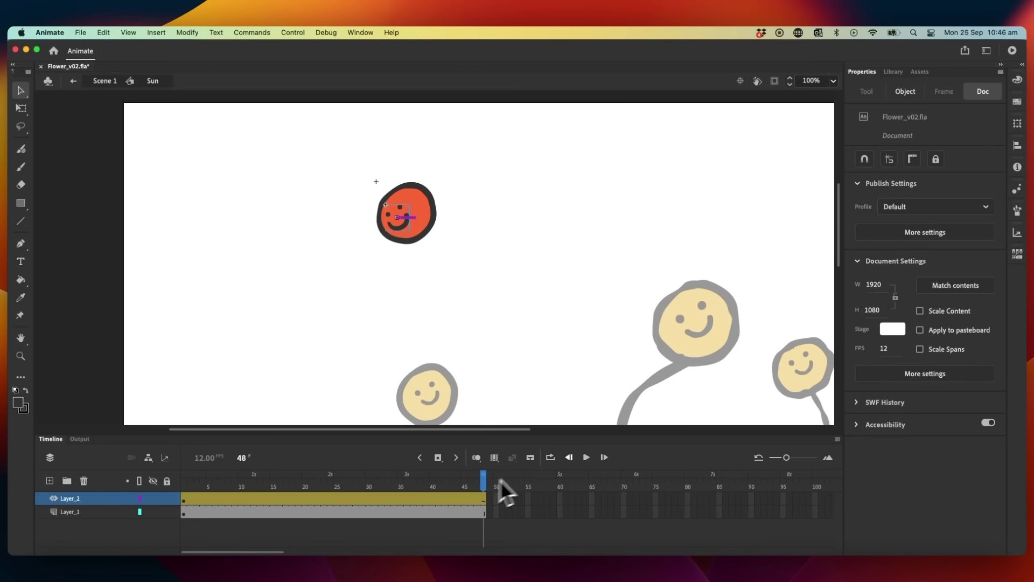
- Return to the main scene, zoom out to 50%, and preview the complete animation of the flowers and the arcing sun
{"action": "double_click", "coordinate": [511, 353]}
{"action": "key", "text": "z"}
{"action": "left_click", "coordinate": [509, 337], "text": "alt"}
{"action": "left_click_drag", "start_coordinate": [493, 300], "coordinate": [468, 301]}
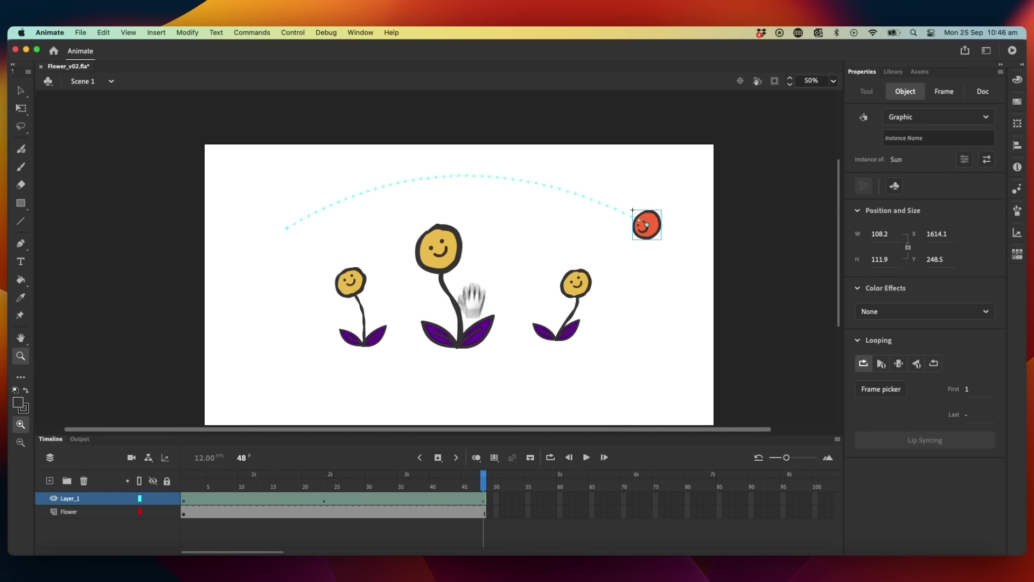
{"action": "key", "text": "Return"}
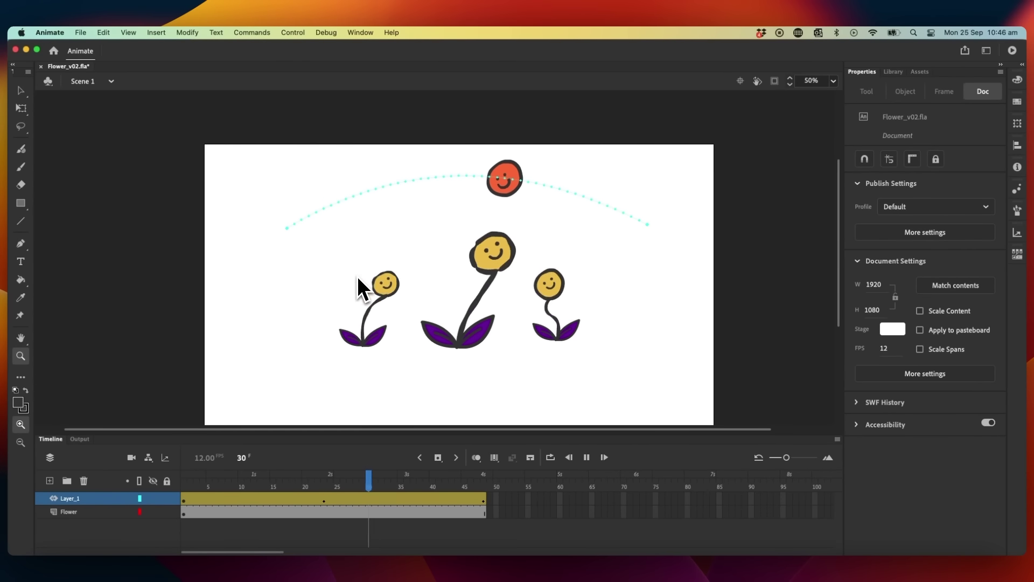
{"action": "left_click", "coordinate": [554, 511]}
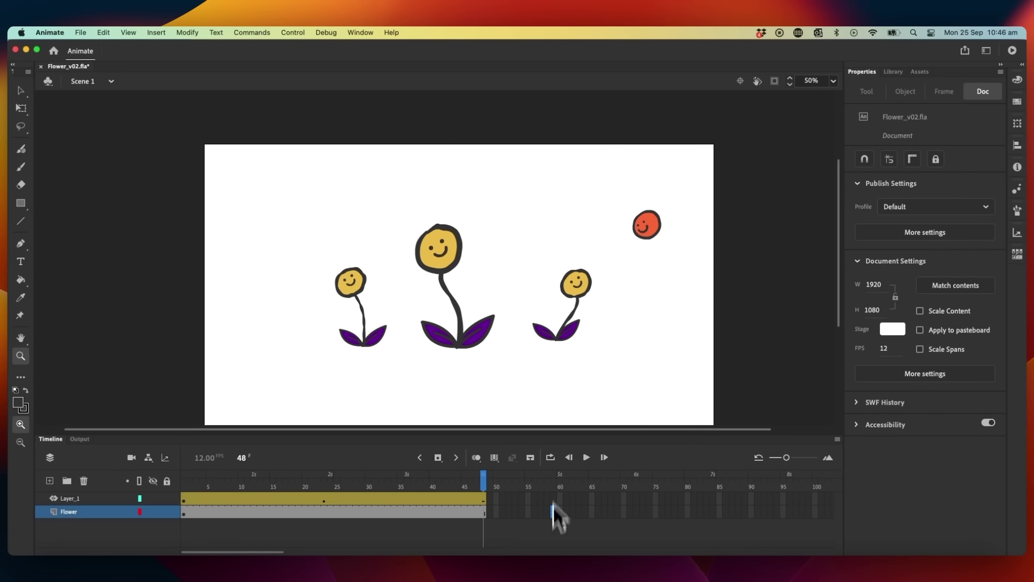
{"action": "key", "text": "super+Return"}
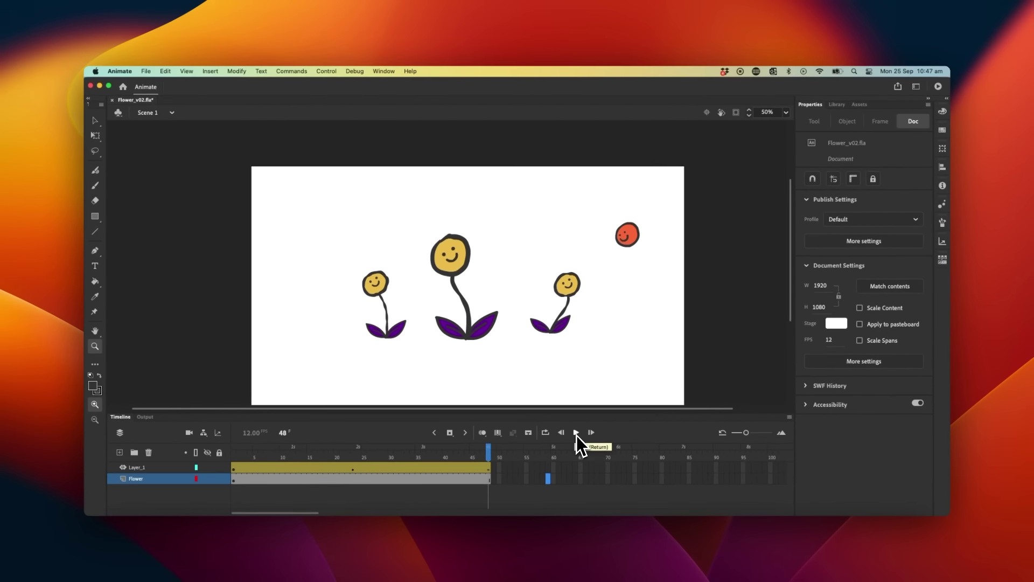